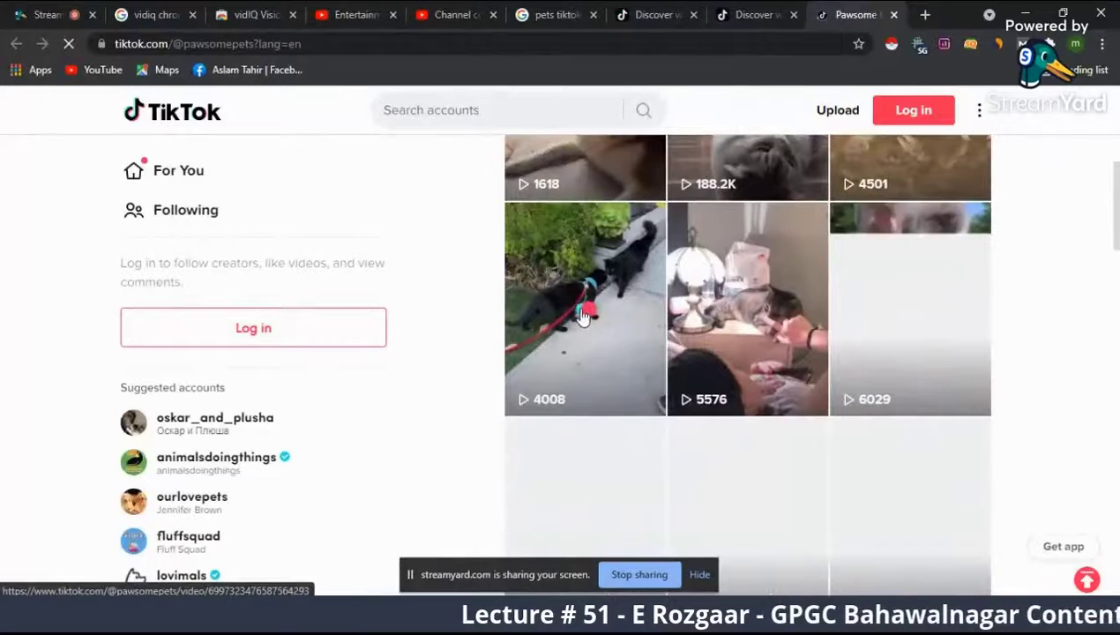
# - Copy the web address of the pawsomepets TikTok video showing the two black cats
pyautogui.click(402, 48)
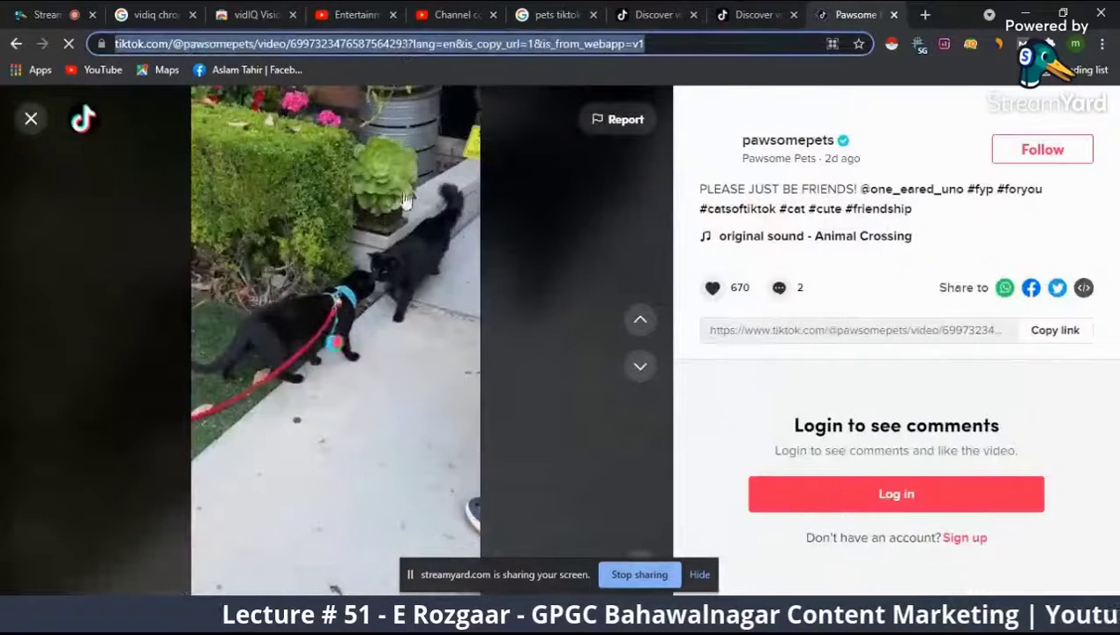
pyautogui.scroll(-1, 388, 418)
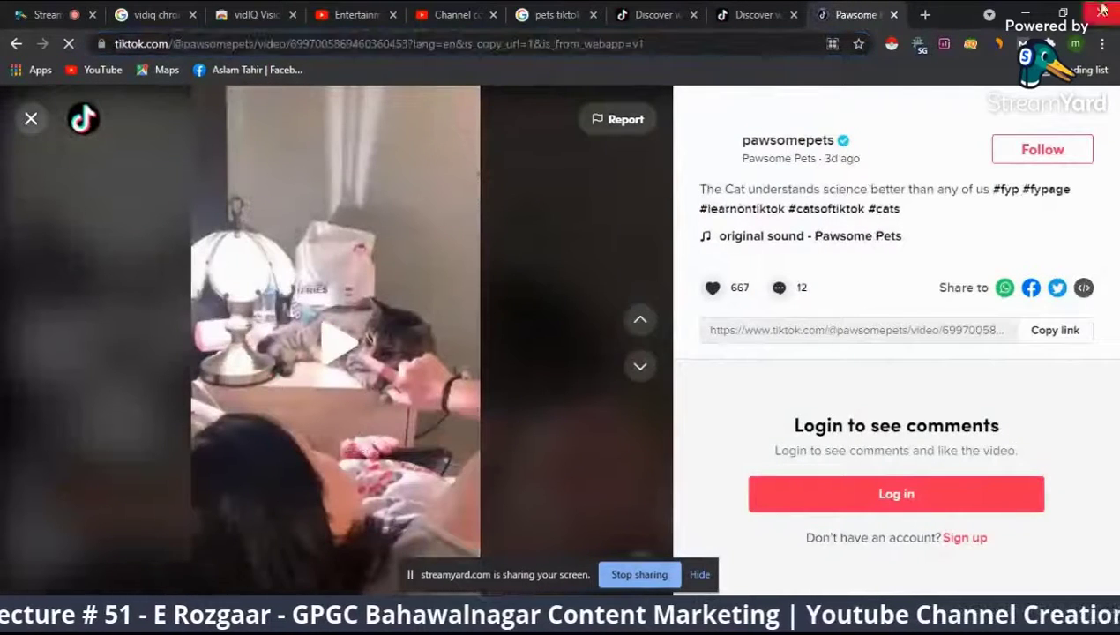
# - Search Google in a new tab for "download tik tok videos" and bring up the results
pyautogui.click(924, 15)
pyautogui.write('dw')
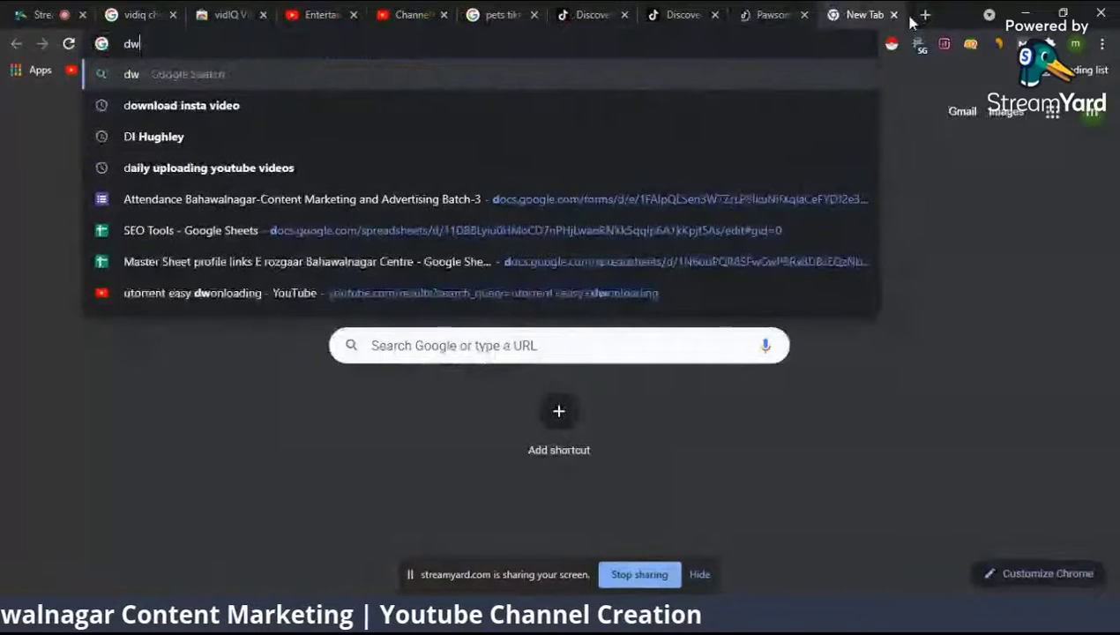
pyautogui.press('BackSpace')
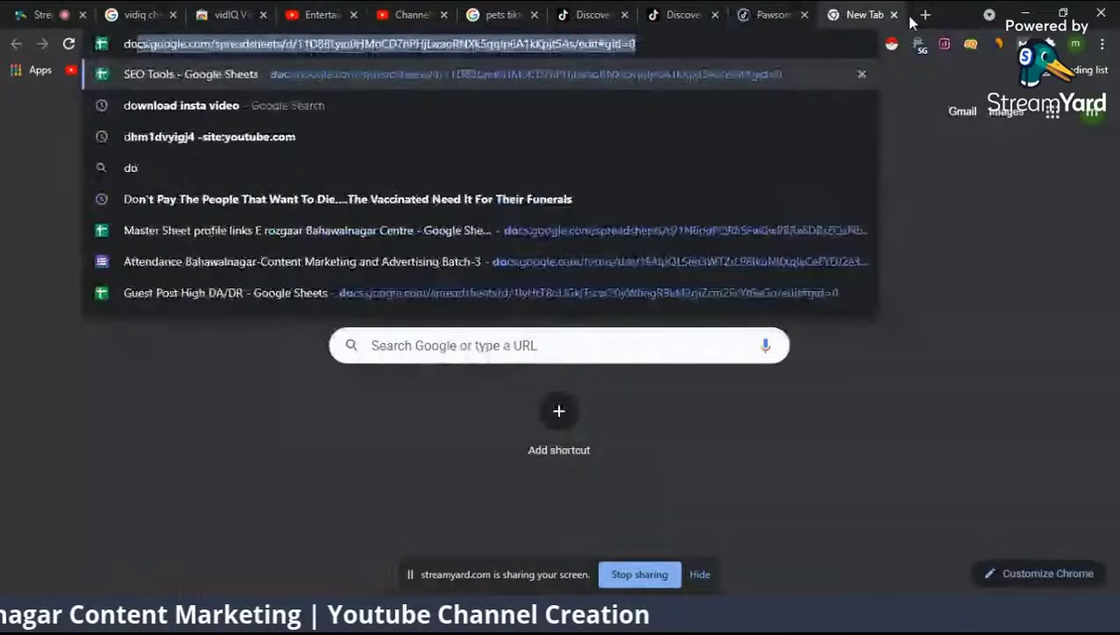
pyautogui.write('ownload tik tok videos')
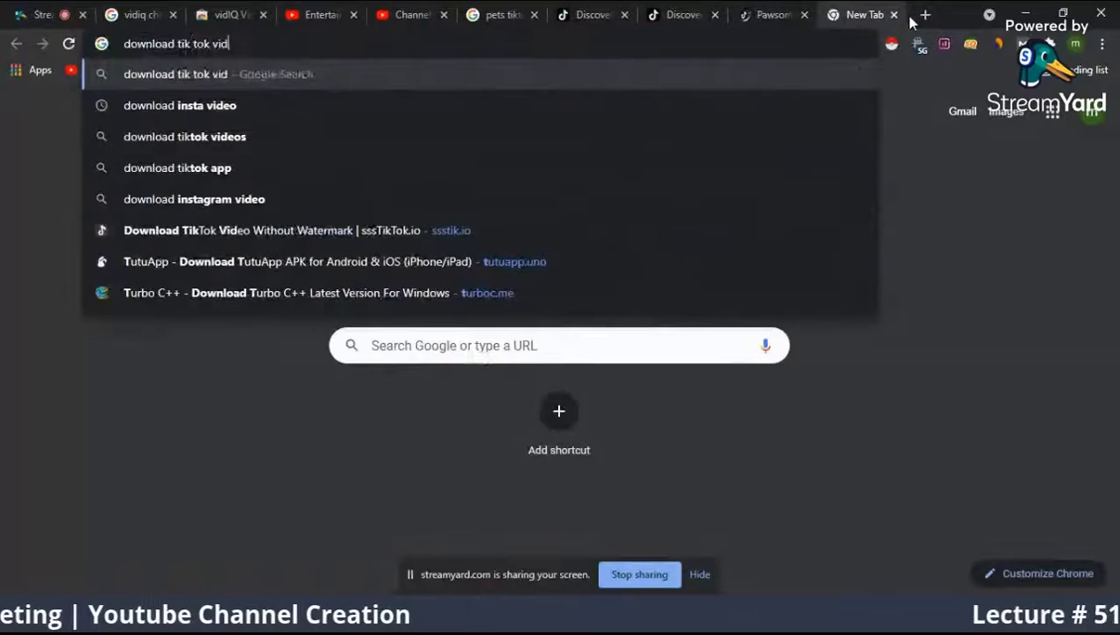
pyautogui.press('Return')
pyautogui.click(53, 10)
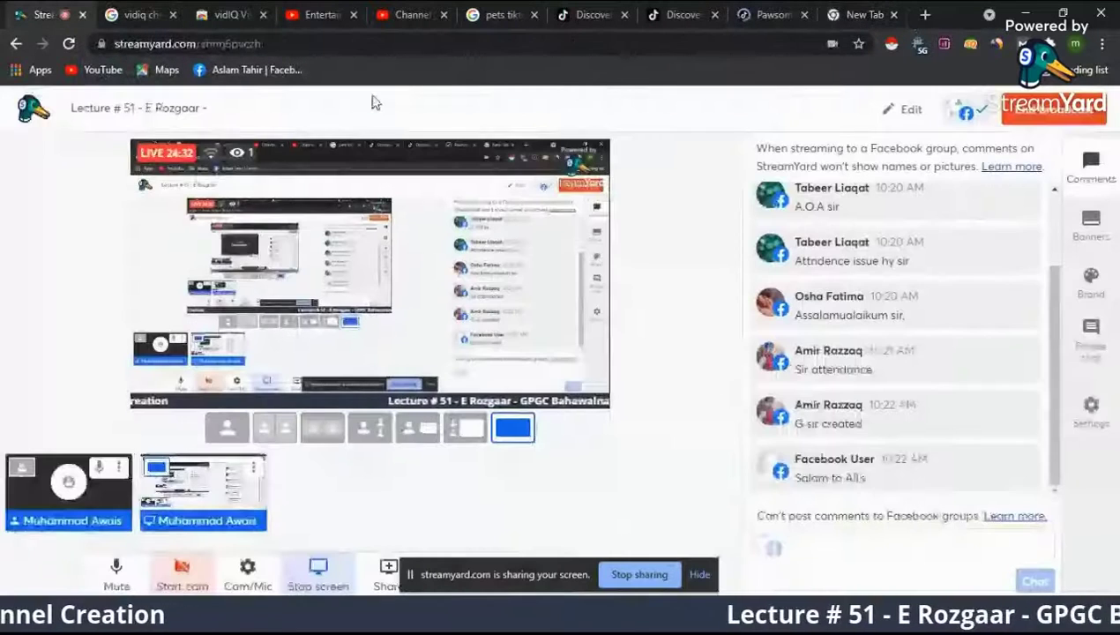
pyautogui.click(860, 15)
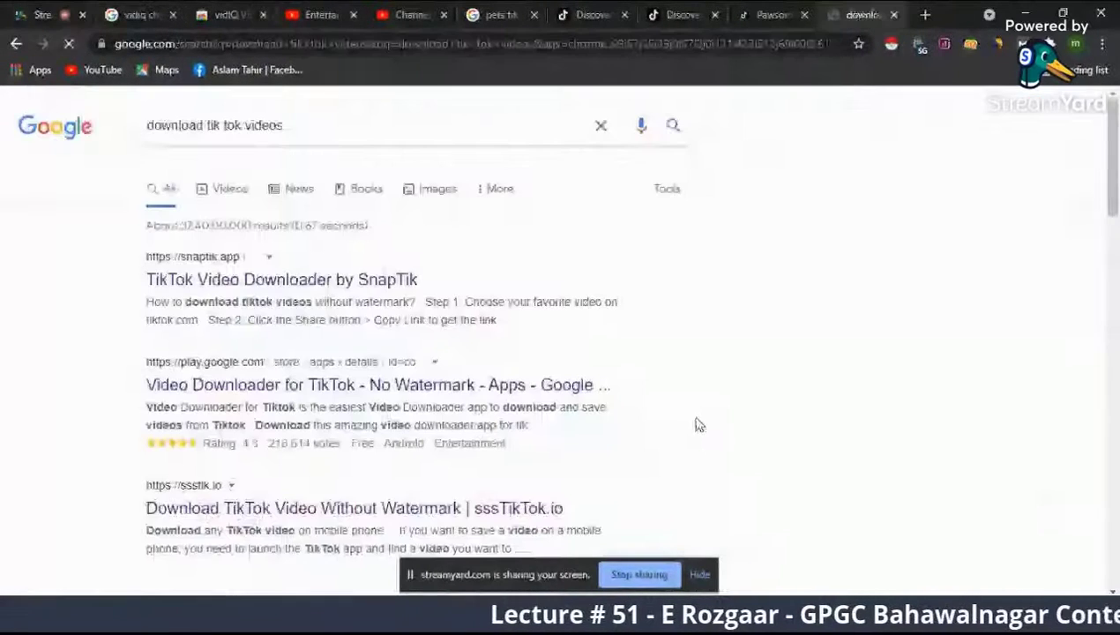
# - Open the ssstik.io result "Download TikTok Video Without Watermark" in a new tab
pyautogui.scroll(-2, 481, 340)
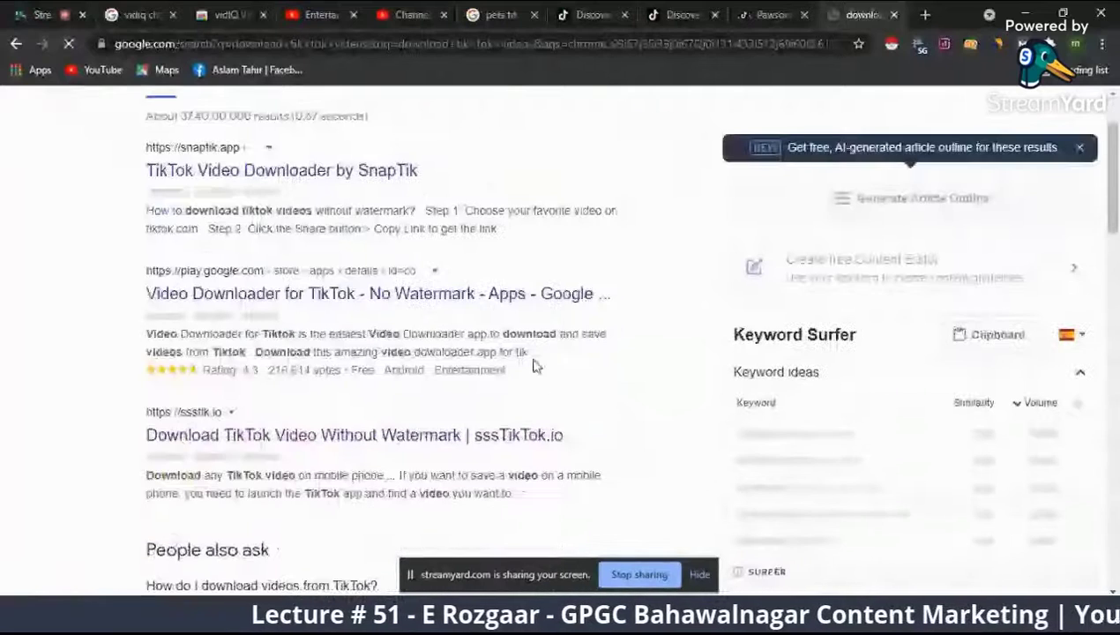
pyautogui.scroll(-4, 512, 386)
pyautogui.middleClick(487, 342)
pyautogui.click(865, 11)
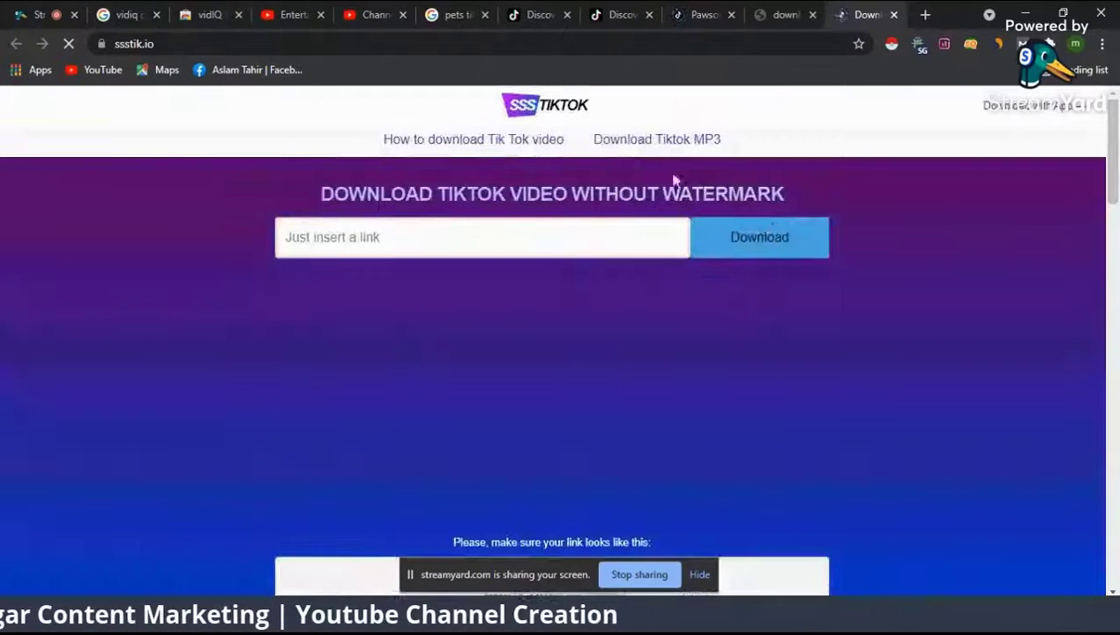
# - Paste the copied TikTok link into the ssstik.io downloader and download the video without watermark
pyautogui.click(550, 243)
pyautogui.hotkey('ctrl', 'v')
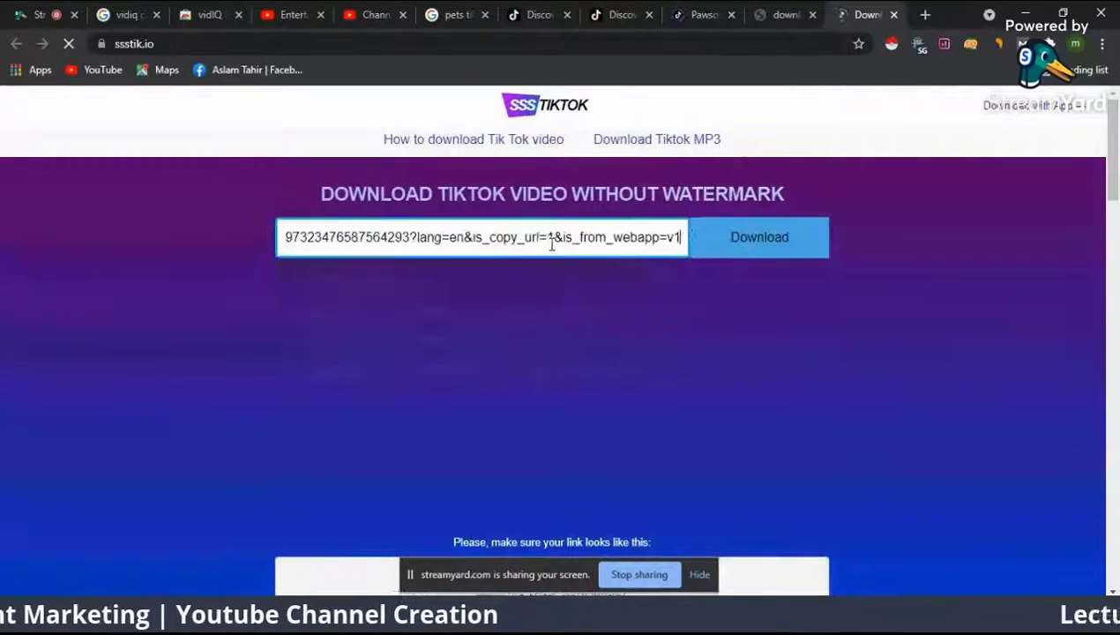
pyautogui.click(729, 244)
pyautogui.scroll(-3, 546, 309)
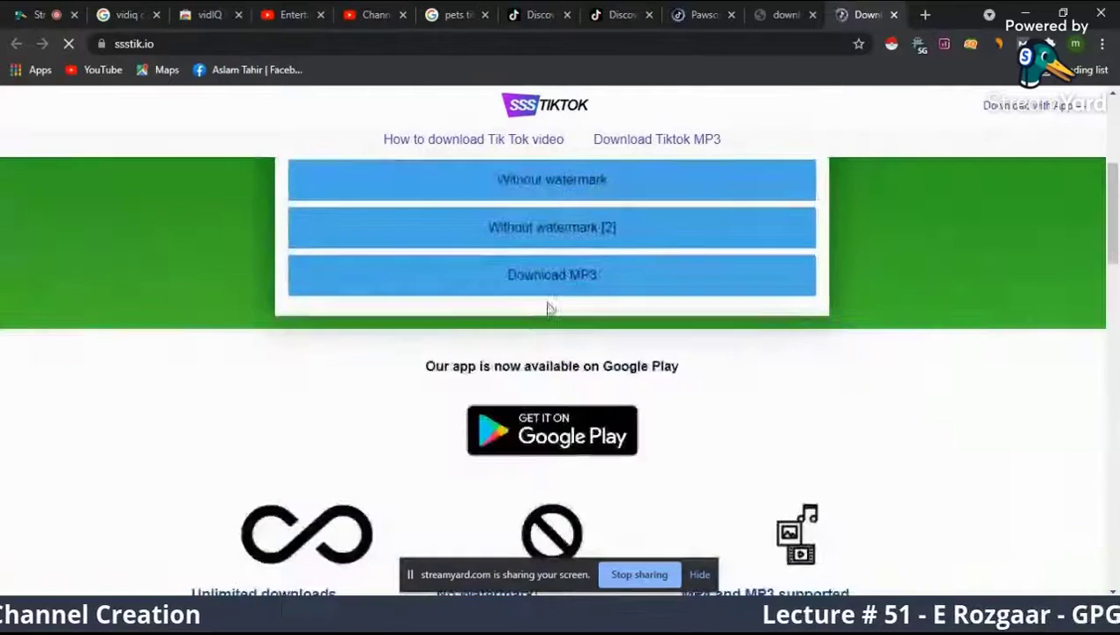
pyautogui.scroll(1, 547, 309)
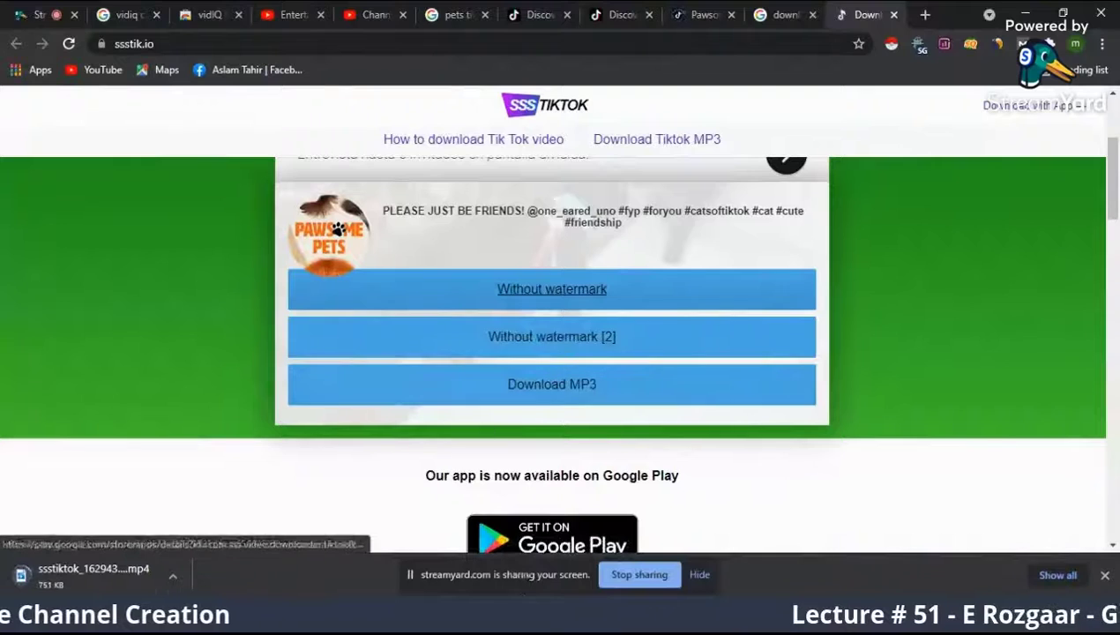
# - Highlight the line "Youtube short videos" in Notepad, and check the live comments in StreamYard
pyautogui.hotkey('alt', 'Tab')
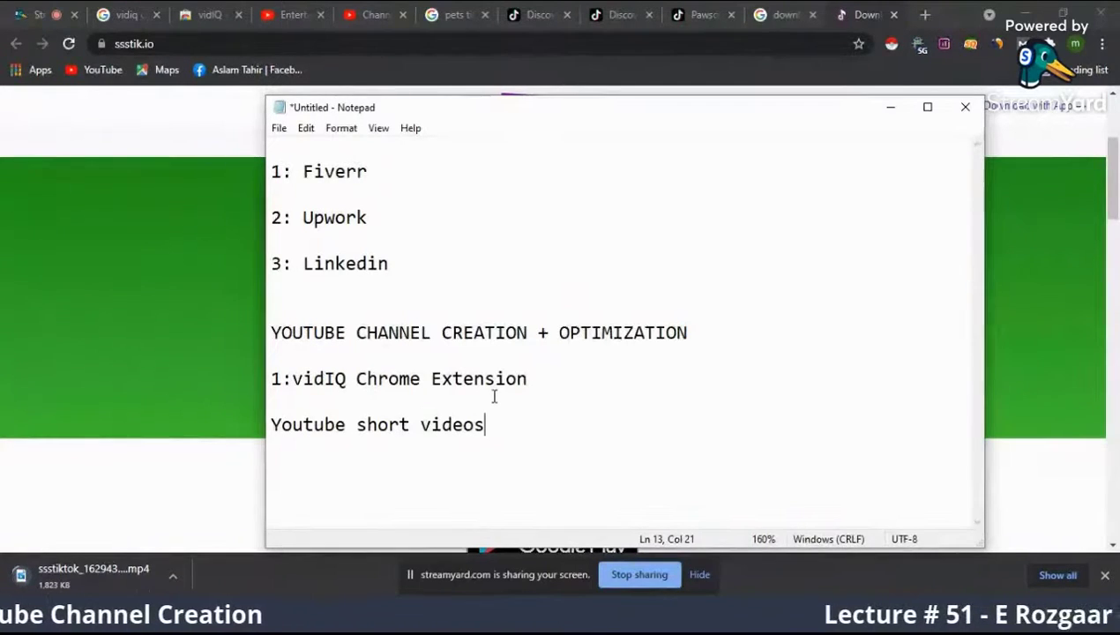
pyautogui.moveTo(492, 427); pyautogui.dragTo(275, 422)
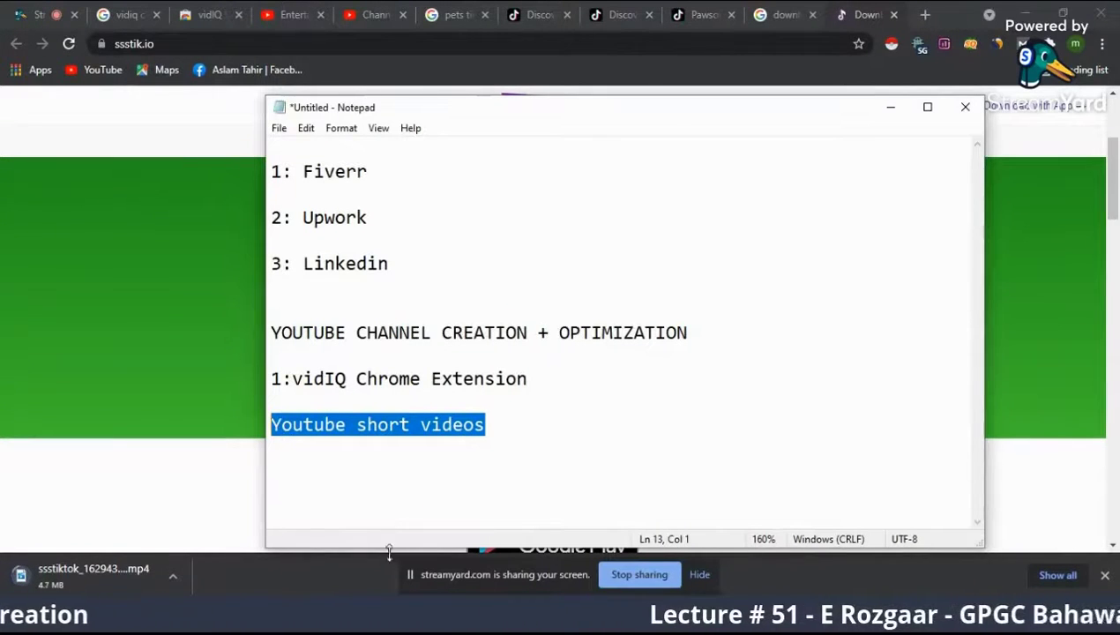
pyautogui.click(27, 12)
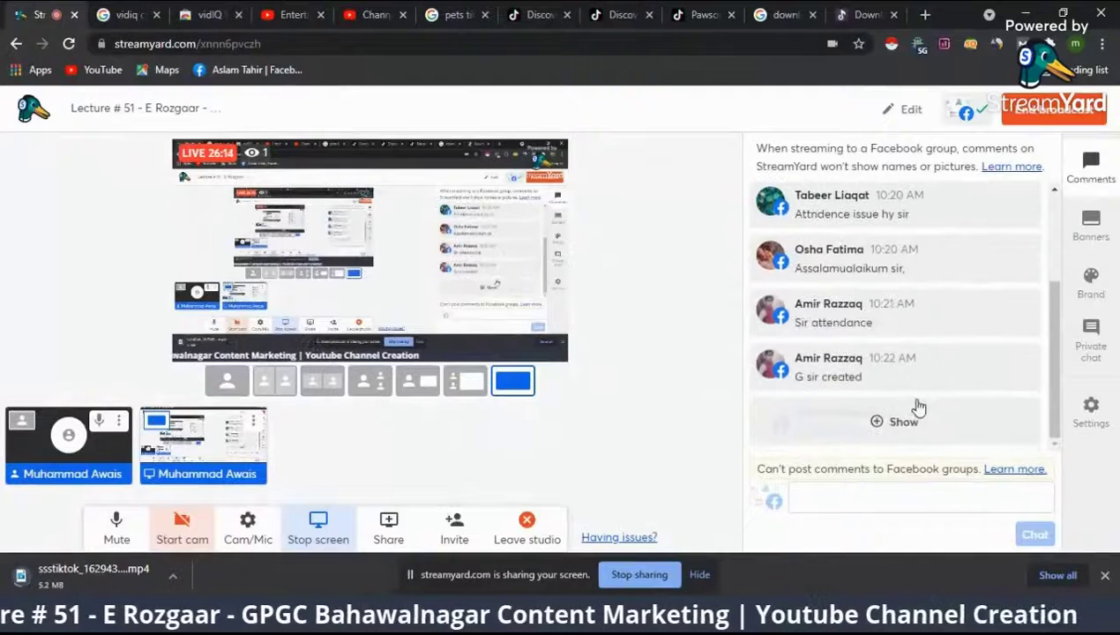
pyautogui.click(864, 15)
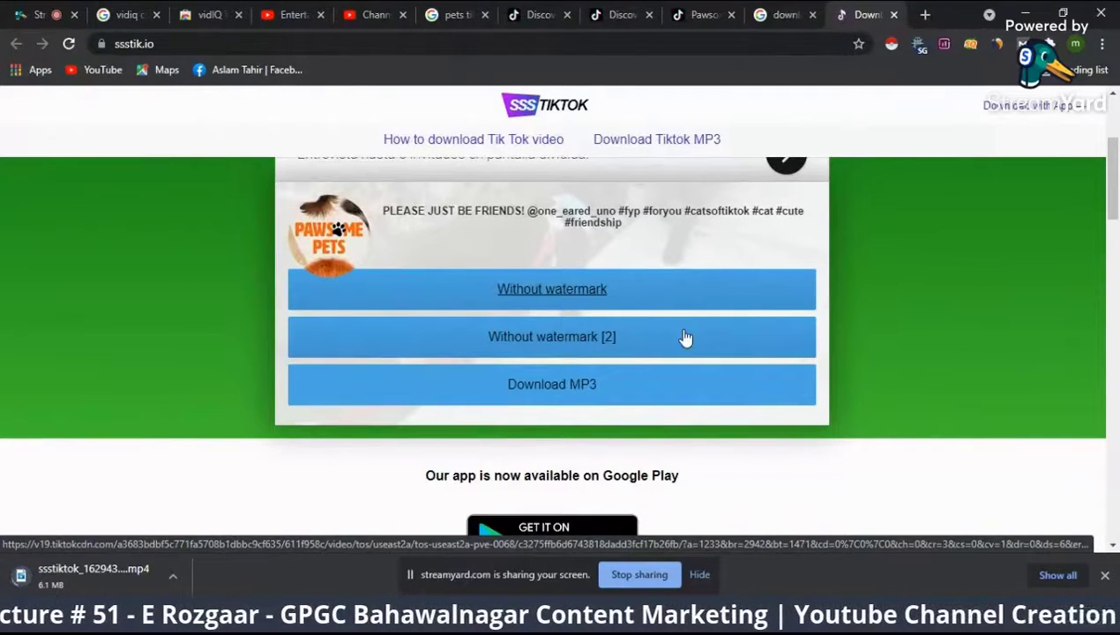
# - Close the tab with the pawsomepets TikTok video
pyautogui.moveTo(730, 623)
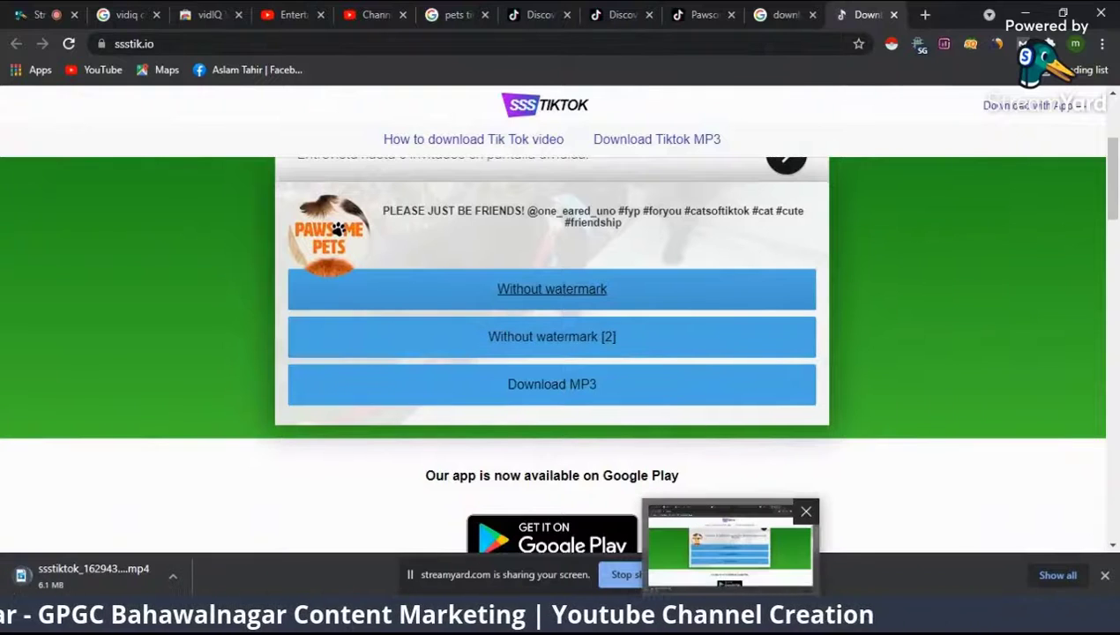
pyautogui.click(703, 14)
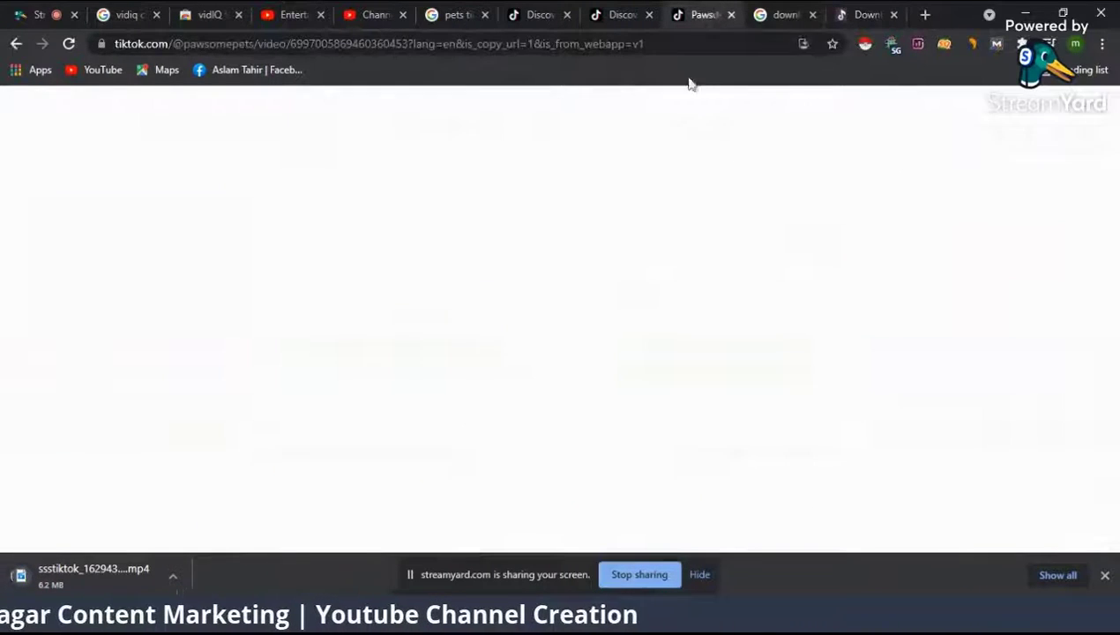
pyautogui.hotkey('ctrl', 'w')
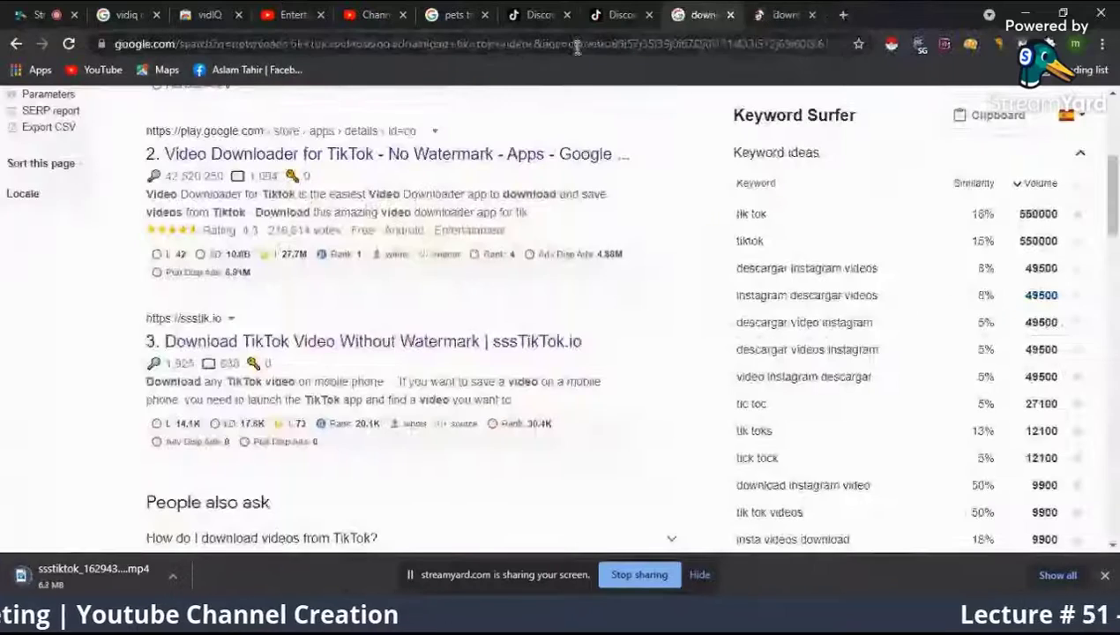
# - Show the downloaded ssstiktok MP4 in its Downloads folder and minimize the folder window
pyautogui.click(171, 575)
pyautogui.click(224, 520)
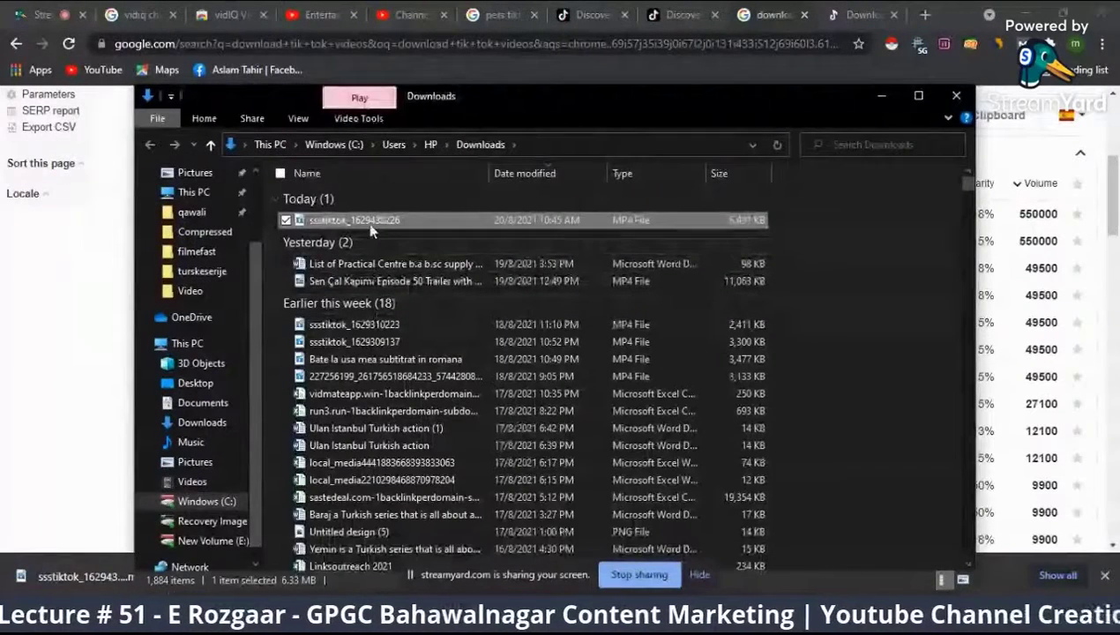
pyautogui.click(879, 96)
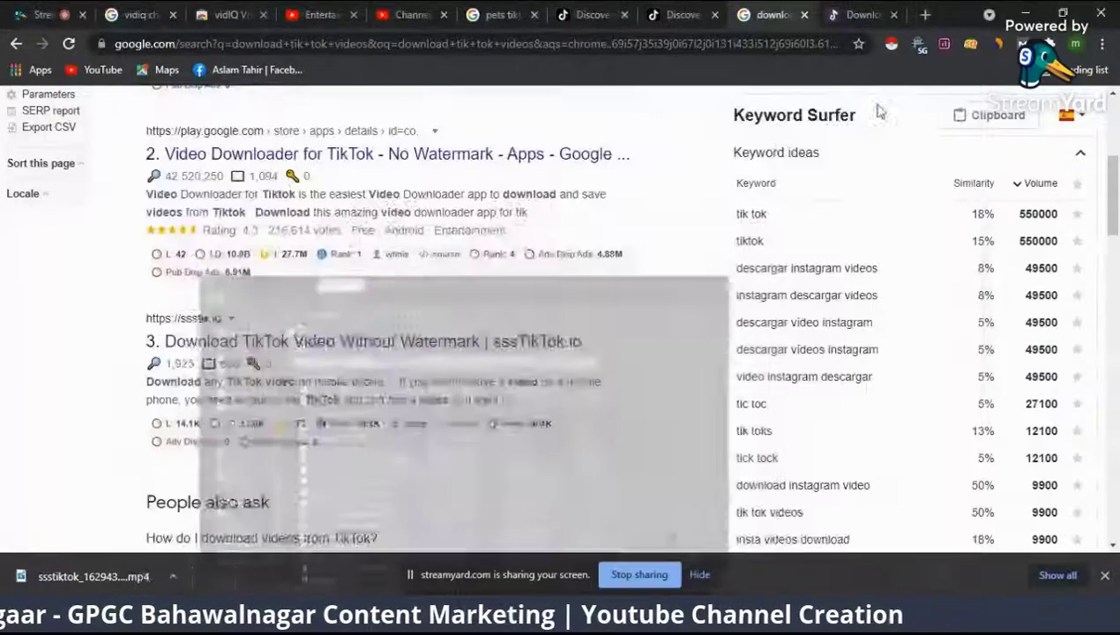
# - Check the viewers' latest comments in StreamYard and return to the ssstik.io page
pyautogui.click(64, 10)
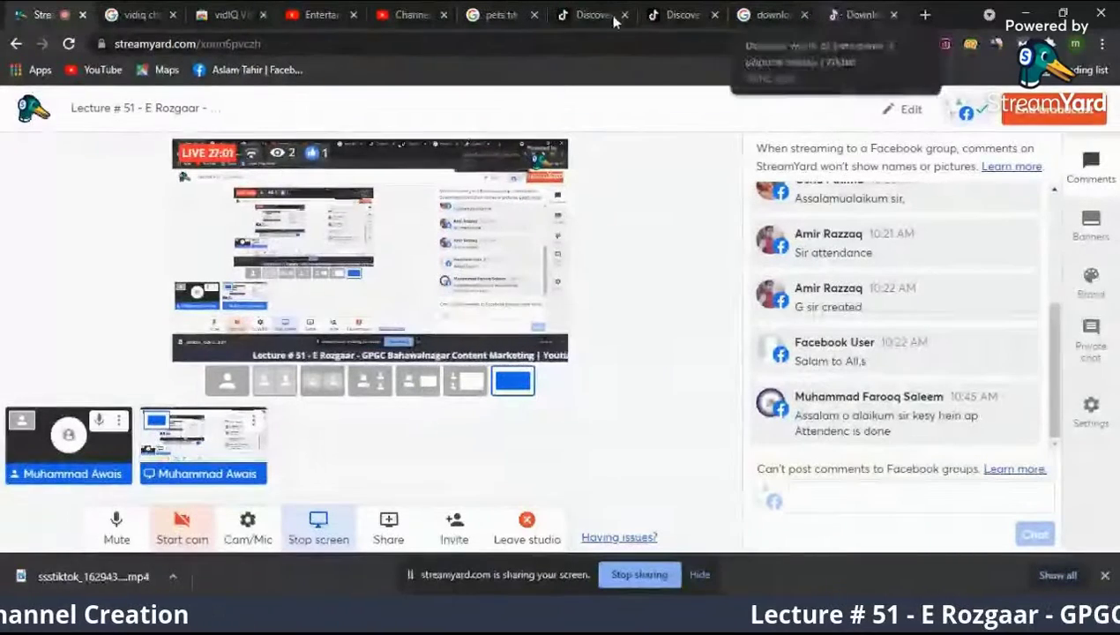
pyautogui.click(860, 14)
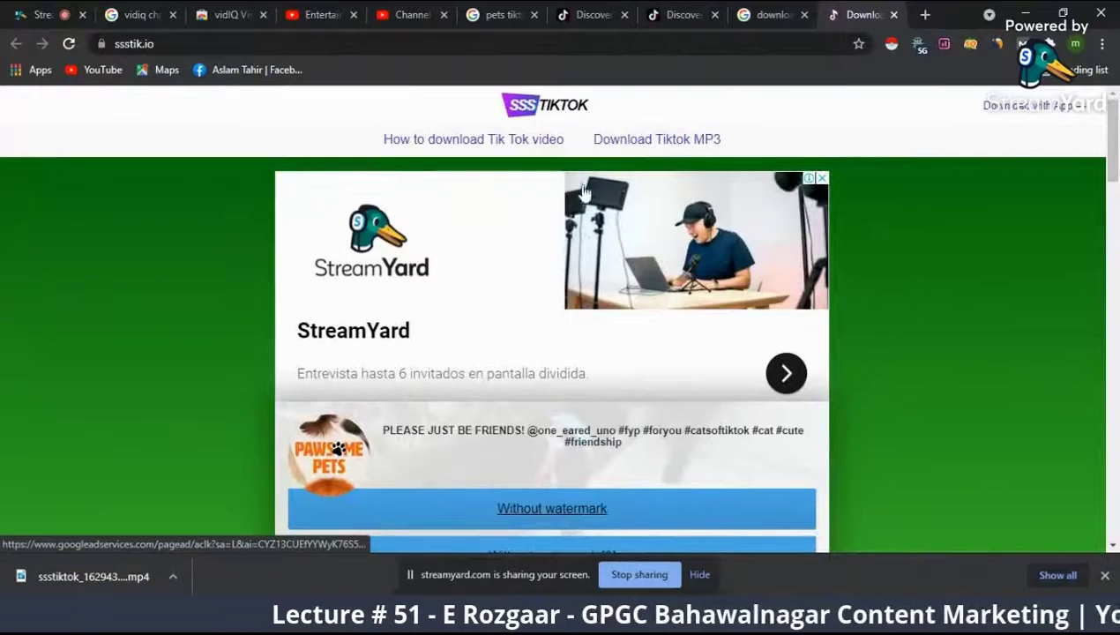
# - Start a new video upload in YouTube Studio and open the file selection window
pyautogui.click(440, 7)
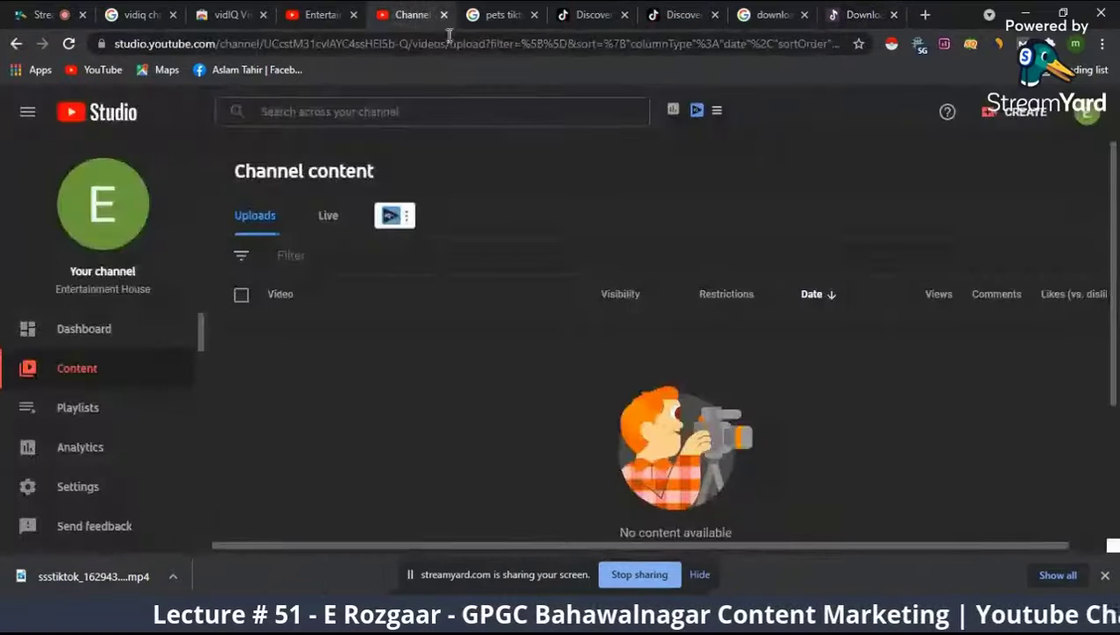
pyautogui.click(1014, 120)
pyautogui.click(979, 160)
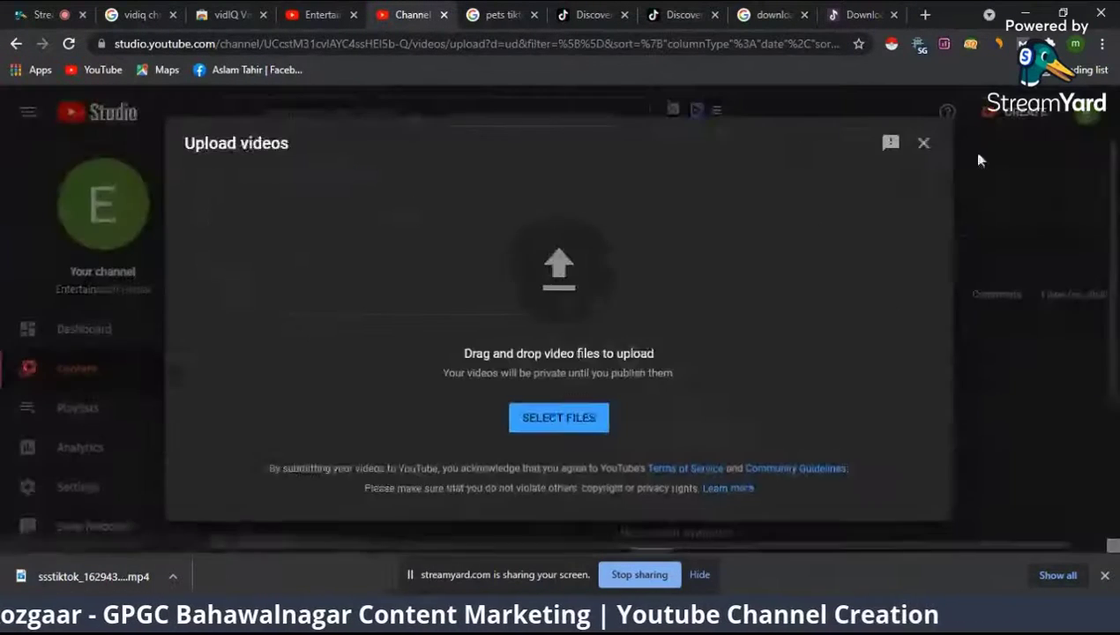
pyautogui.click(555, 267)
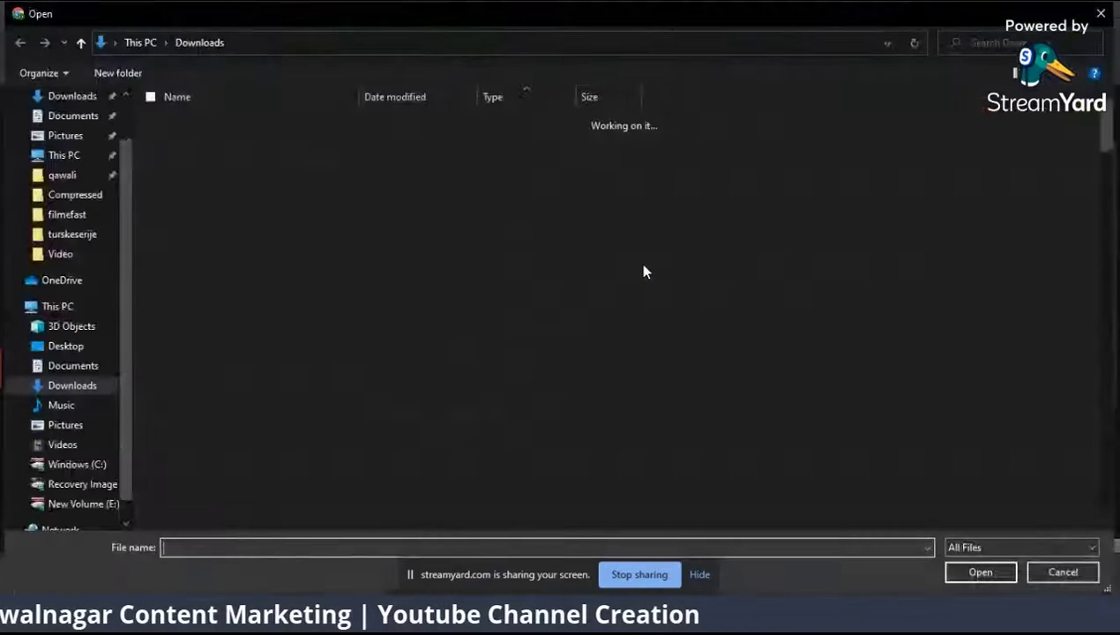
pyautogui.click(264, 143)
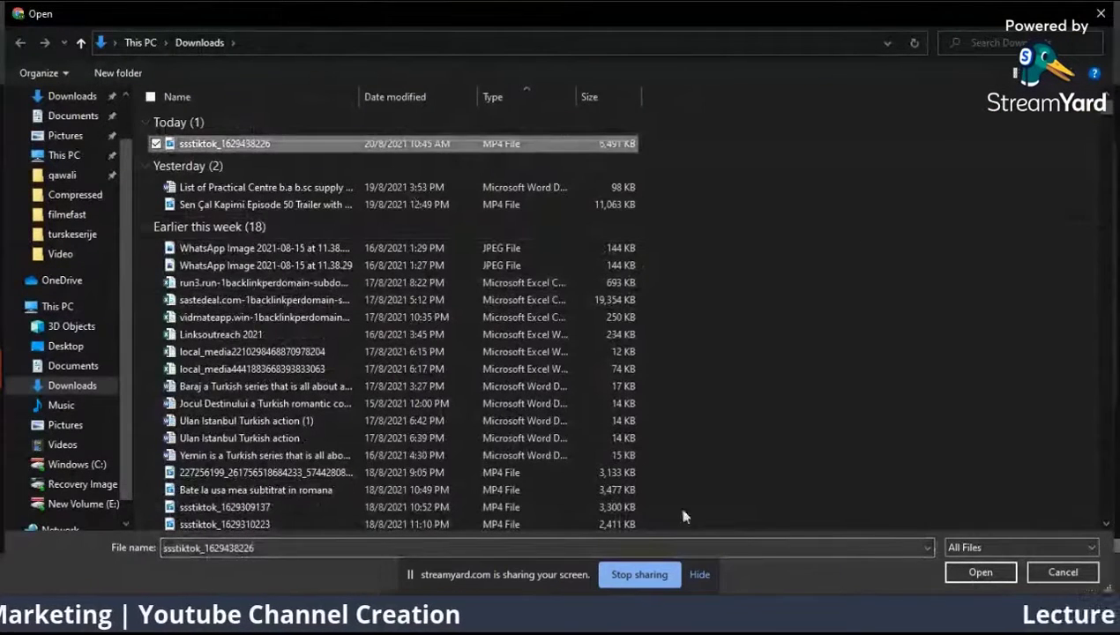
pyautogui.rightClick(395, 293)
pyautogui.click(251, 559)
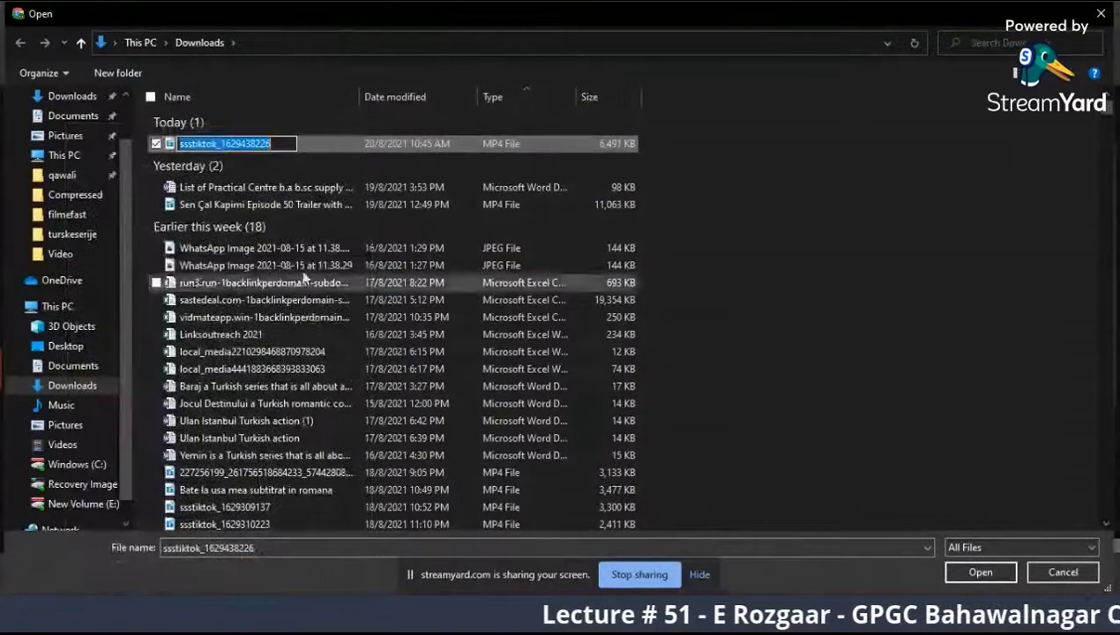
pyautogui.write('y')
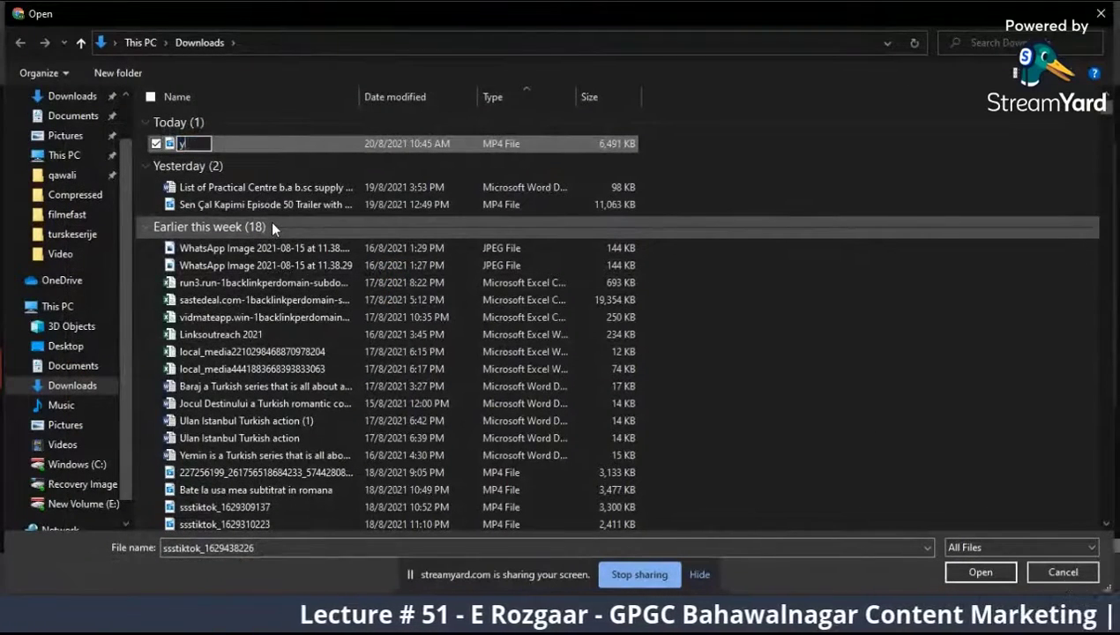
pyautogui.press('BackSpace')
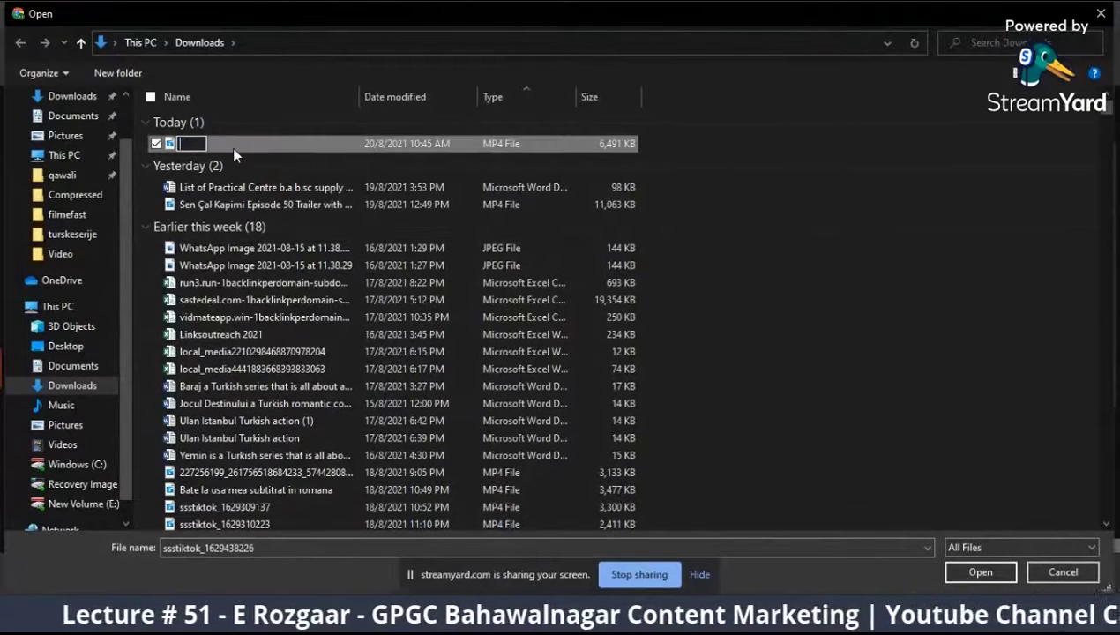
pyautogui.write('pet vid')
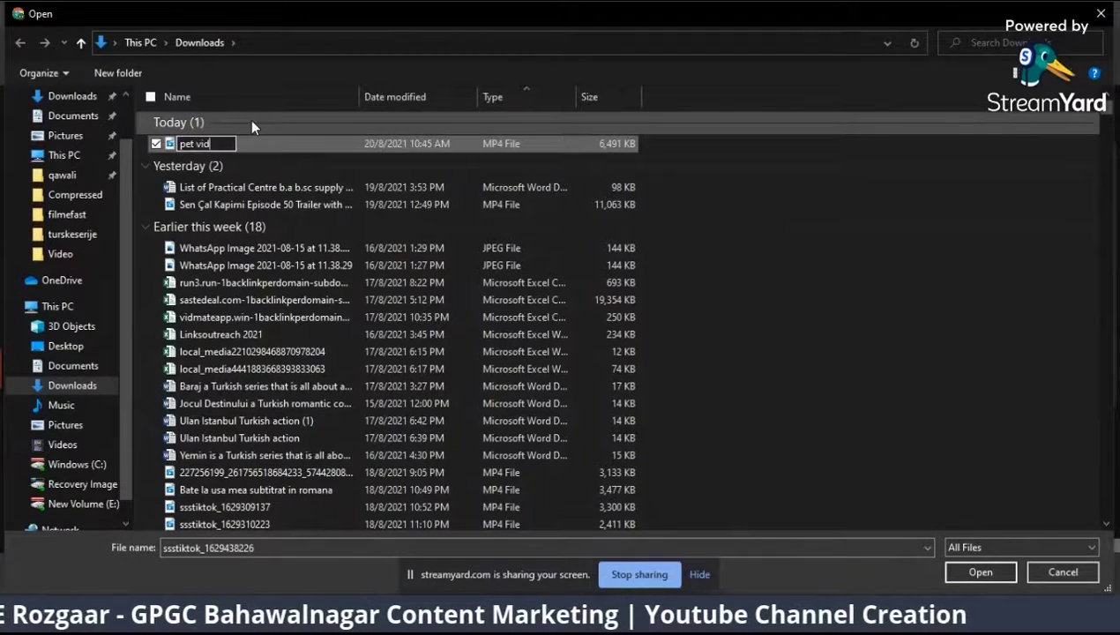
pyautogui.press('BackSpace')
pyautogui.write('ra')
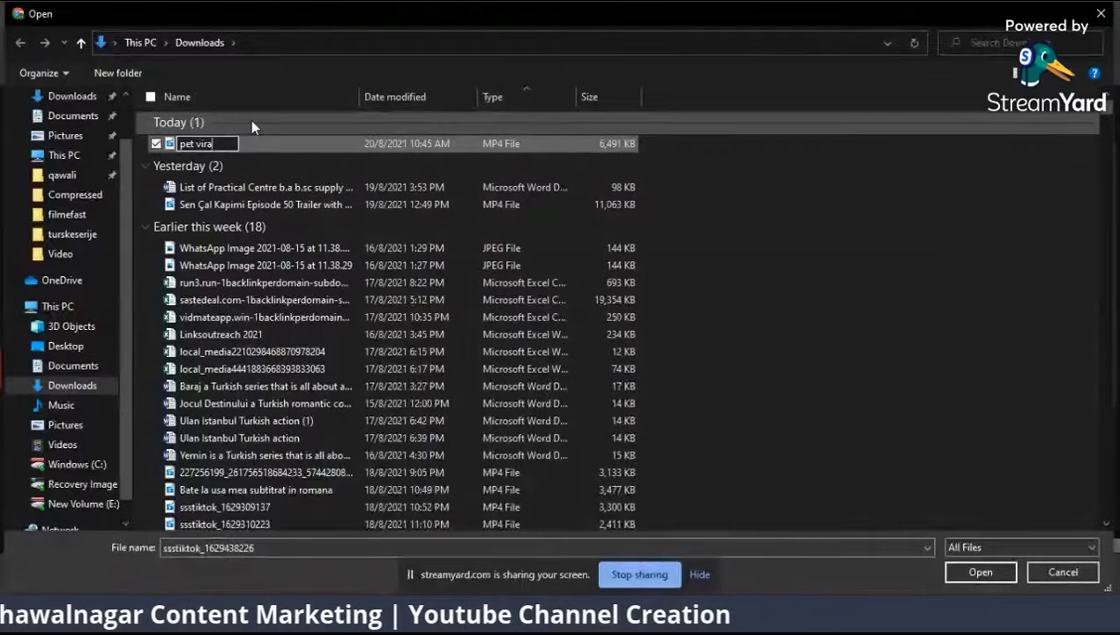
pyautogui.write('l videos')
pyautogui.press('Return')
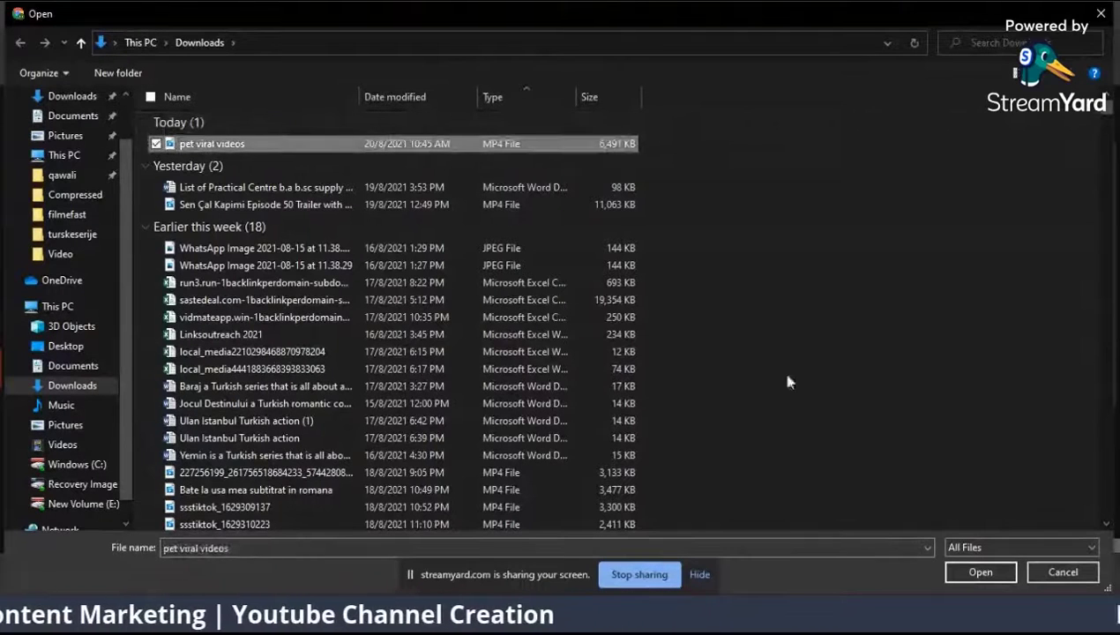
pyautogui.click(980, 572)
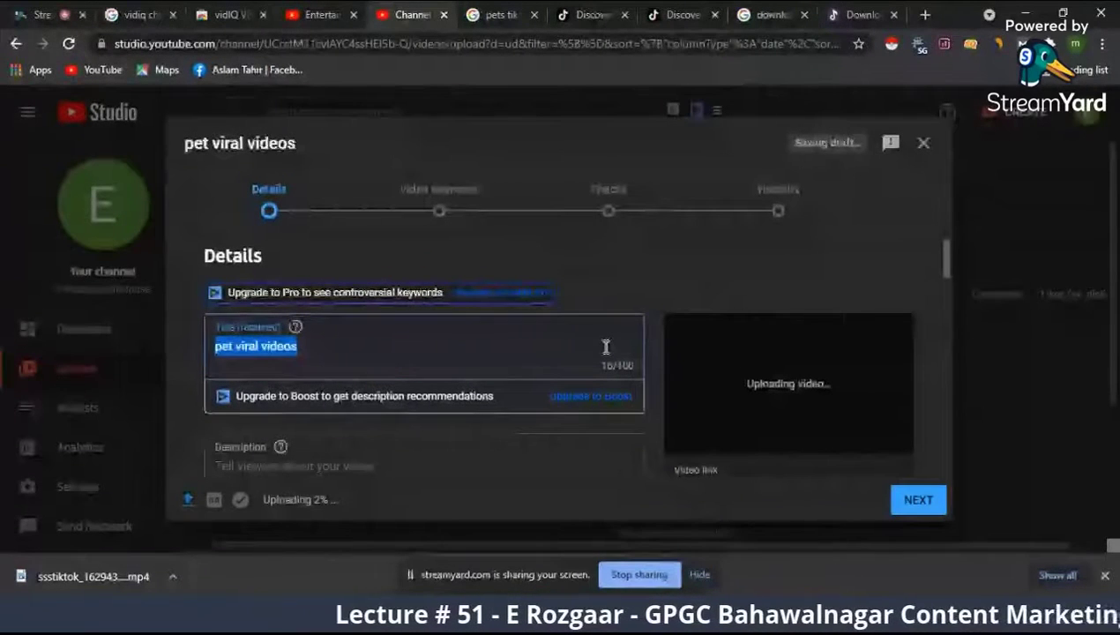
# - Look through the open TikTok discover pages and open the pawsomepets video page
pyautogui.click(607, 10)
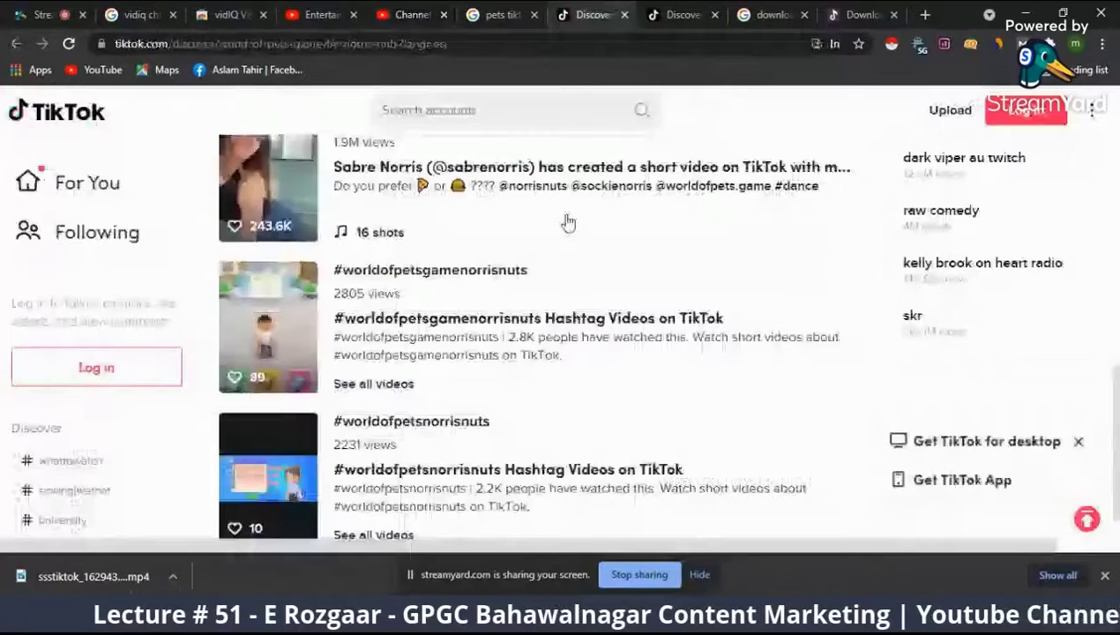
pyautogui.scroll(3, 568, 222)
pyautogui.hotkey('ctrl', 'Tab')
pyautogui.scroll(-12, 550, 374)
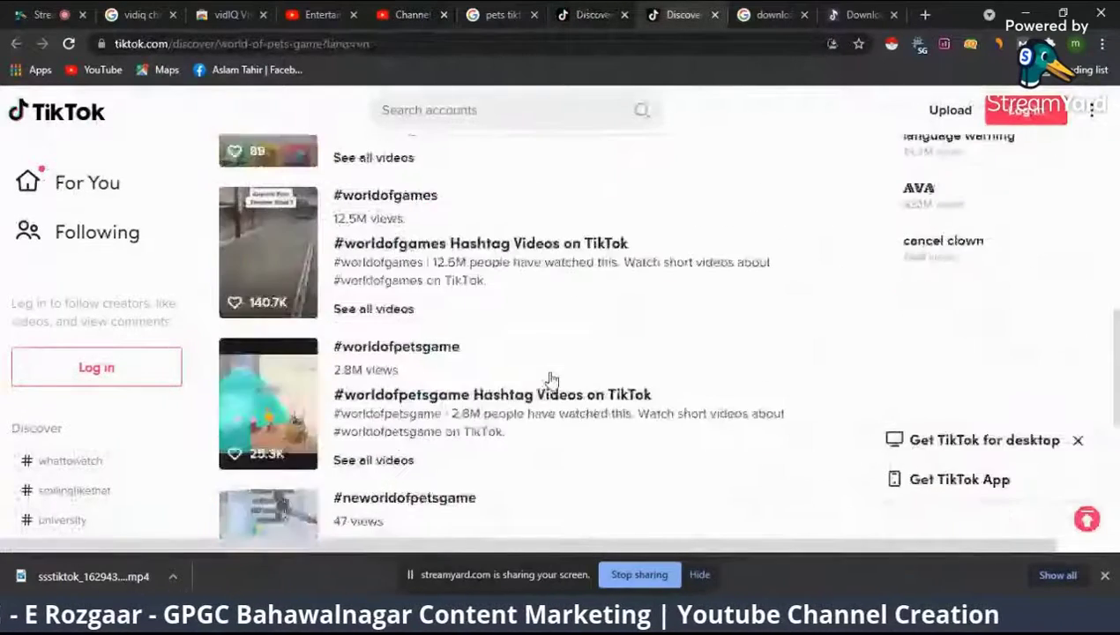
pyautogui.scroll(-4, 550, 377)
pyautogui.click(555, 388)
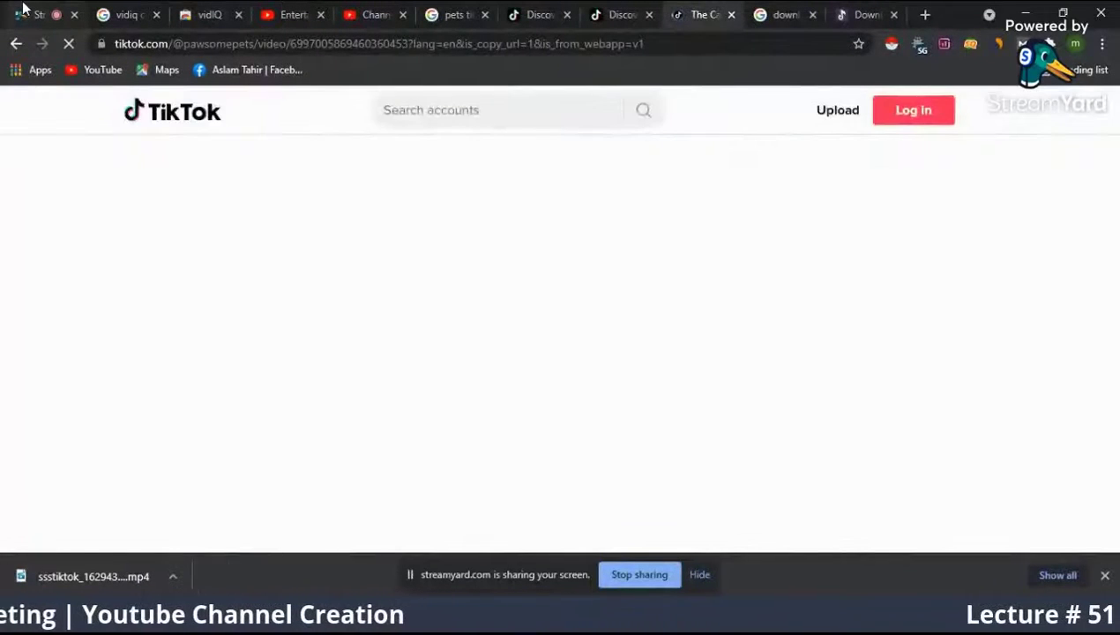
pyautogui.click(24, 8)
pyautogui.click(701, 14)
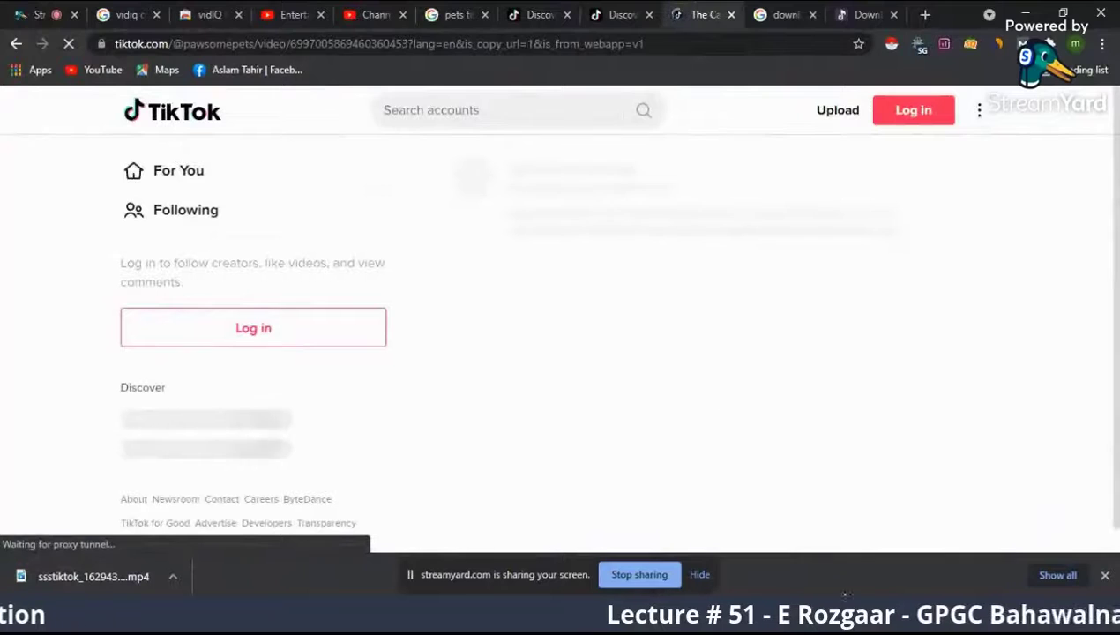
# - Raise the computer's headphone volume to 95
pyautogui.click(931, 622)
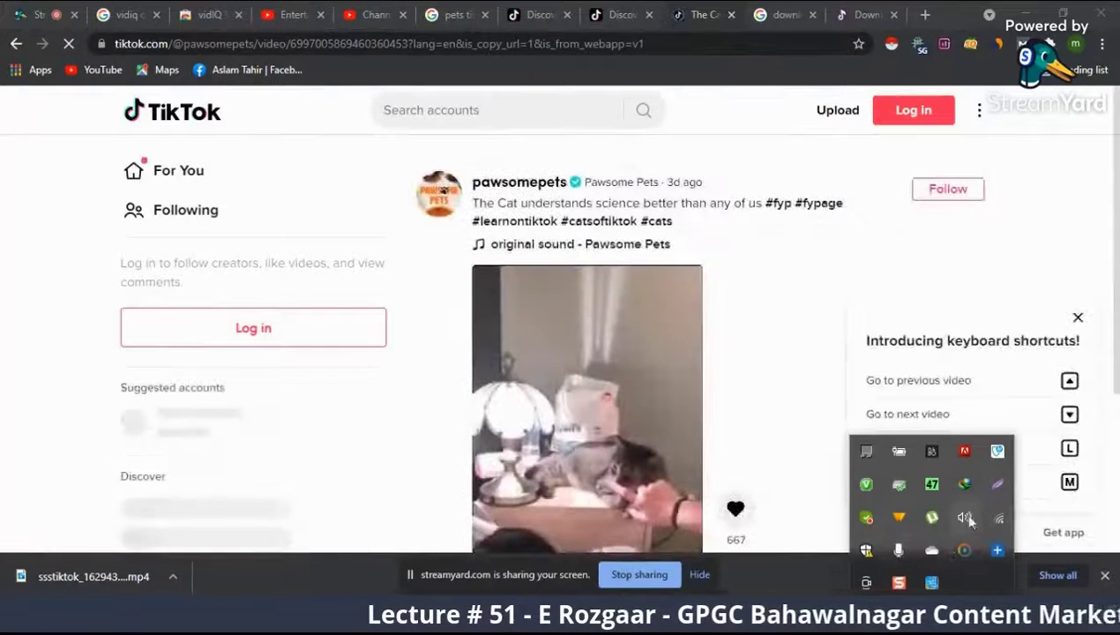
pyautogui.click(962, 514)
pyautogui.click(853, 578)
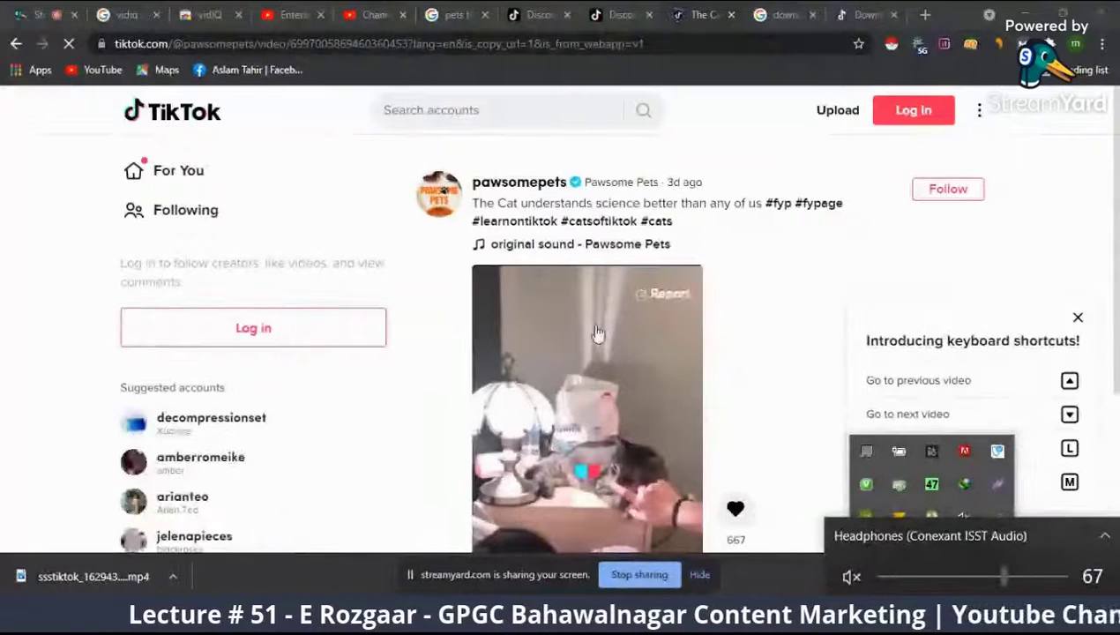
pyautogui.press('XF86AudioLowerVolume')
pyautogui.scroll(-5, 585, 380)
pyautogui.scroll(7, 586, 388)
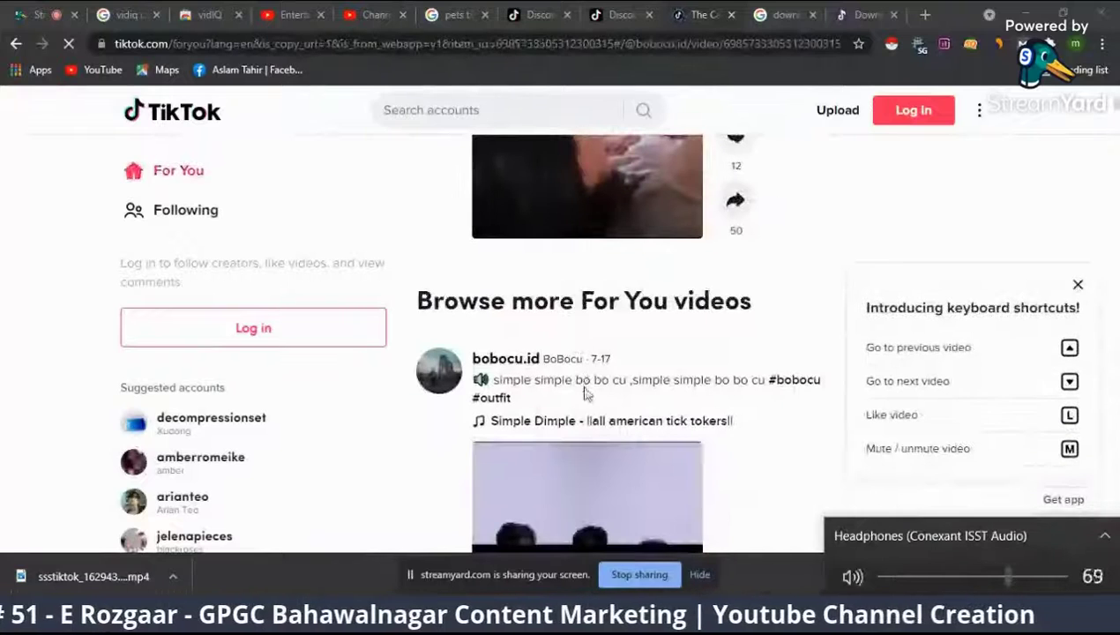
pyautogui.press('XF86AudioRaiseVolume')
pyautogui.press('XF86AudioRaiseVolume')
pyautogui.press('XF86AudioRaiseVolume')
pyautogui.press('XF86AudioRaiseVolume')
pyautogui.press('XF86AudioRaiseVolume')
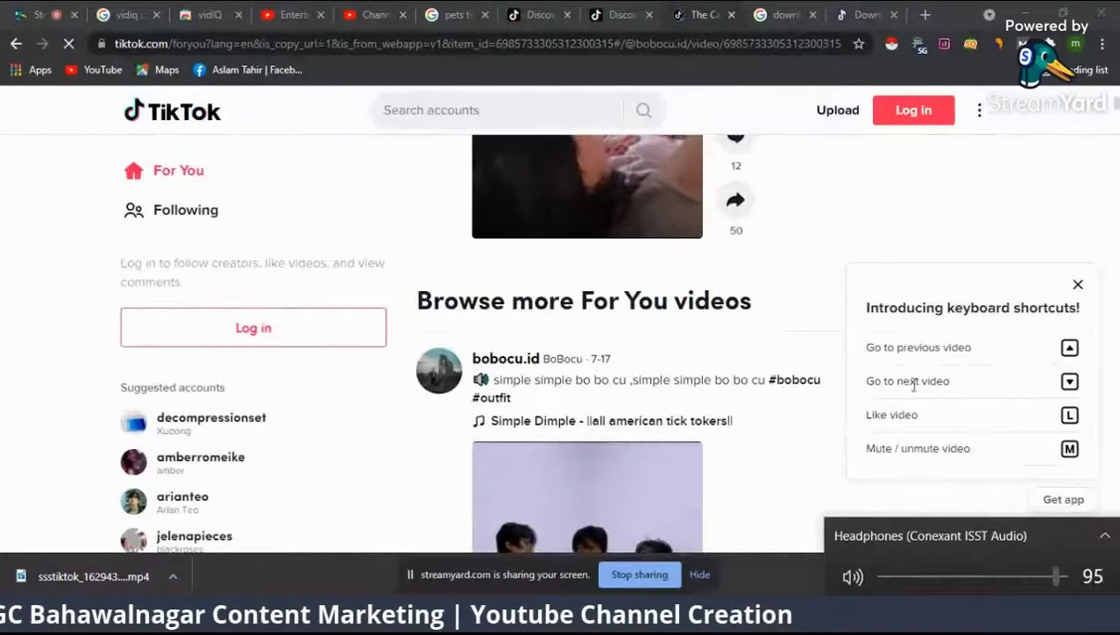
# - Copy the TikTok caption "The Cat understands science better than any of us" and paste it as the upload's title in YouTube Studio
pyautogui.scroll(2, 804, 432)
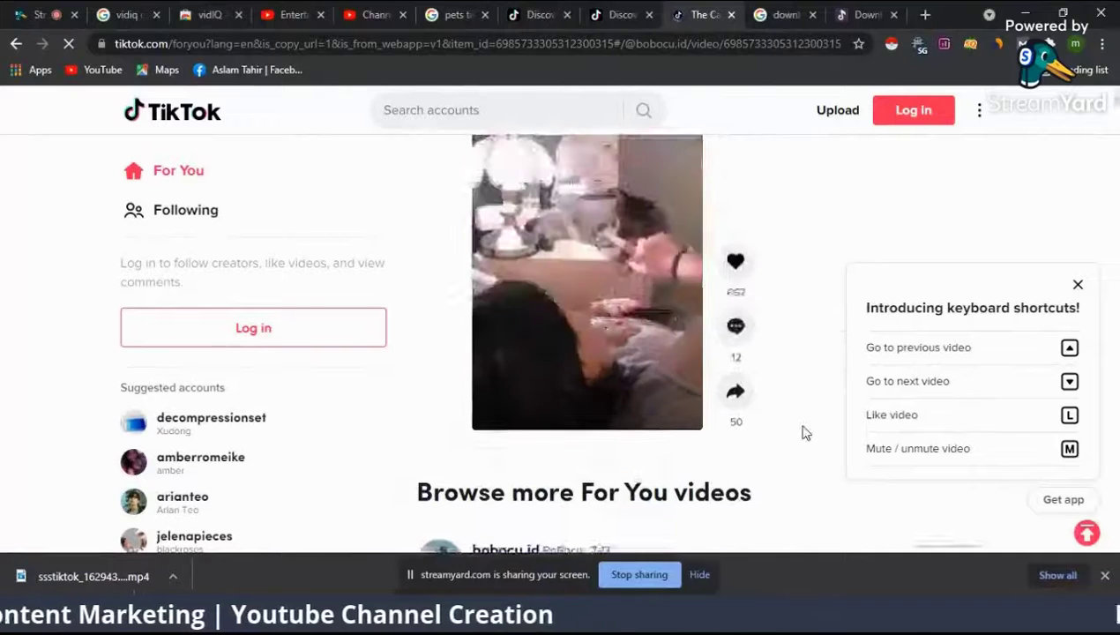
pyautogui.scroll(1, 802, 432)
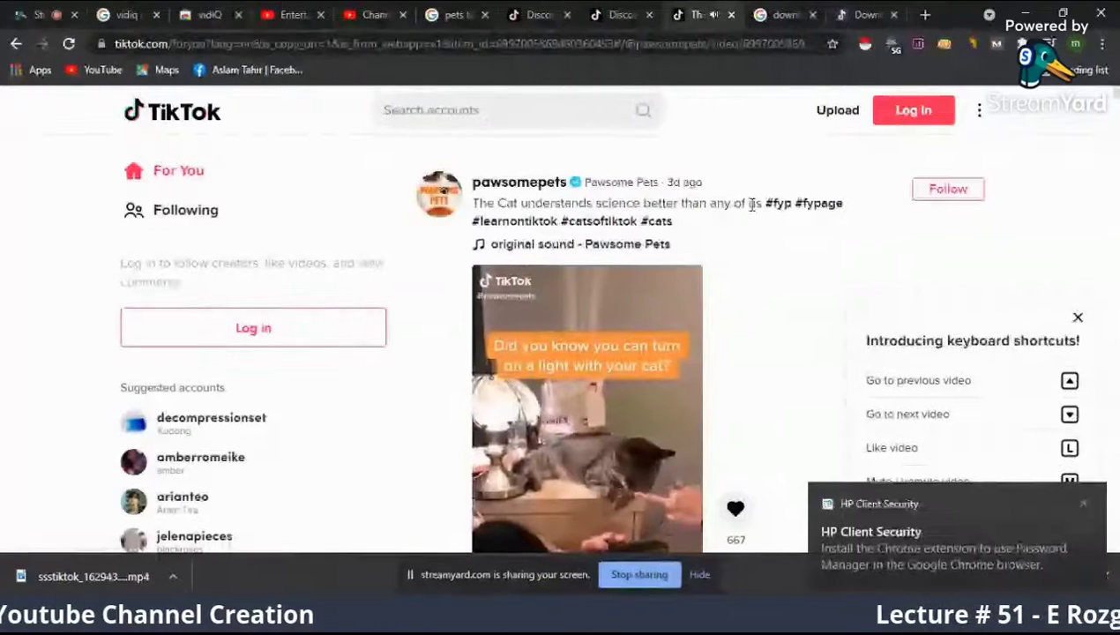
pyautogui.moveTo(760, 203); pyautogui.dragTo(473, 202)
pyautogui.hotkey('ctrl', 'c')
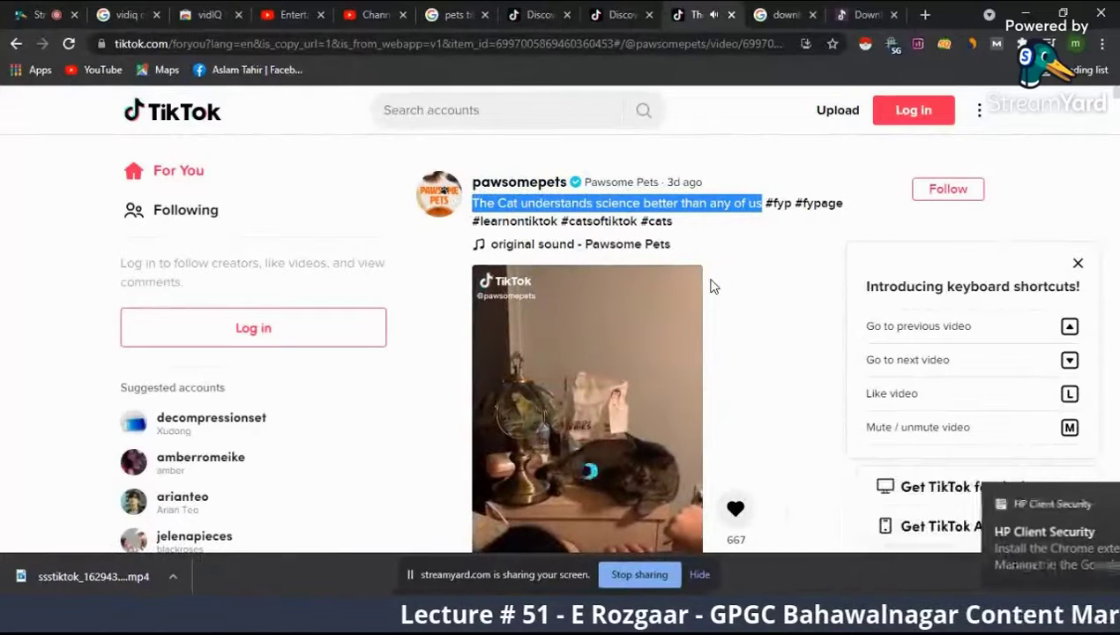
pyautogui.click(867, 15)
pyautogui.click(449, 14)
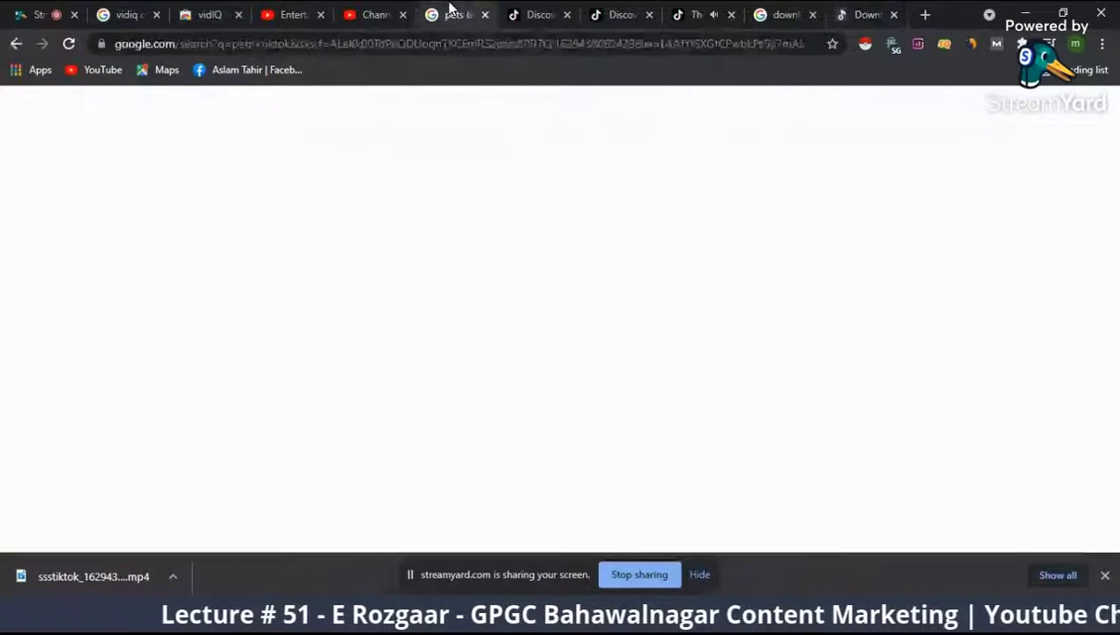
pyautogui.click(375, 14)
pyautogui.hotkey('ctrl', 'v')
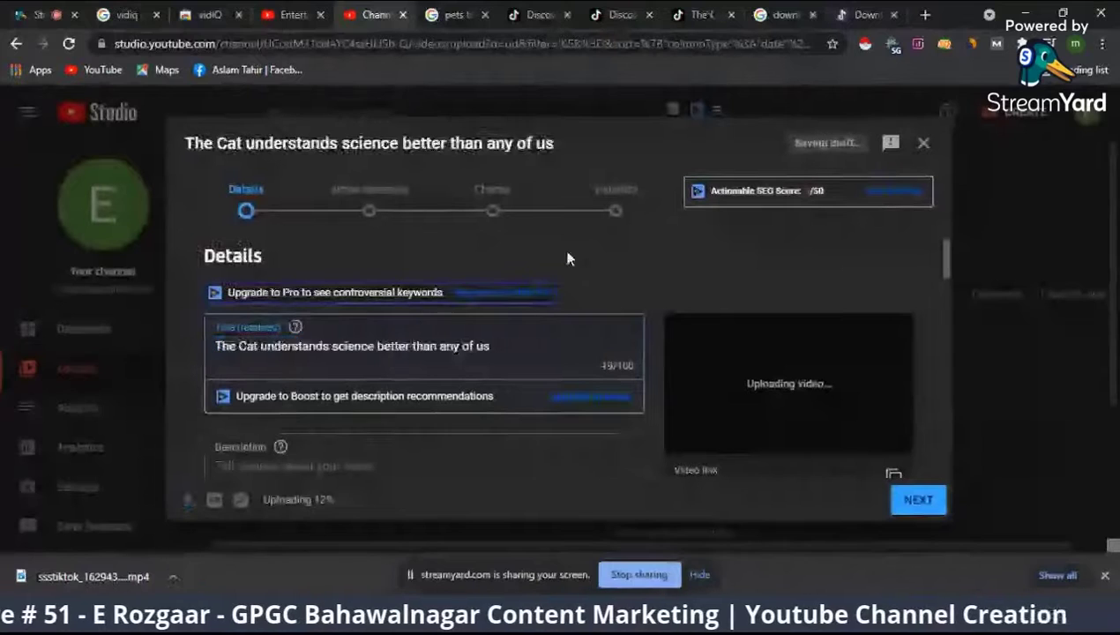
# - Paste "The Cat understands science better than any of us" into the description and insert an empty line above it
pyautogui.scroll(-1, 598, 304)
pyautogui.click(524, 404)
pyautogui.hotkey('ctrl', 'v')
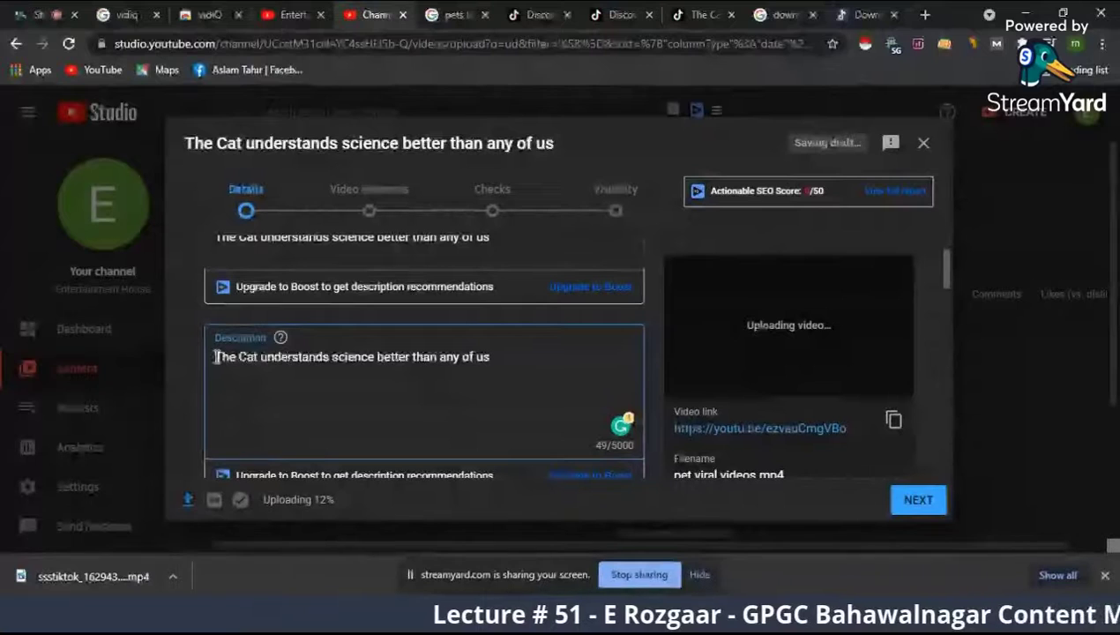
pyautogui.click(216, 356)
pyautogui.press('Return')
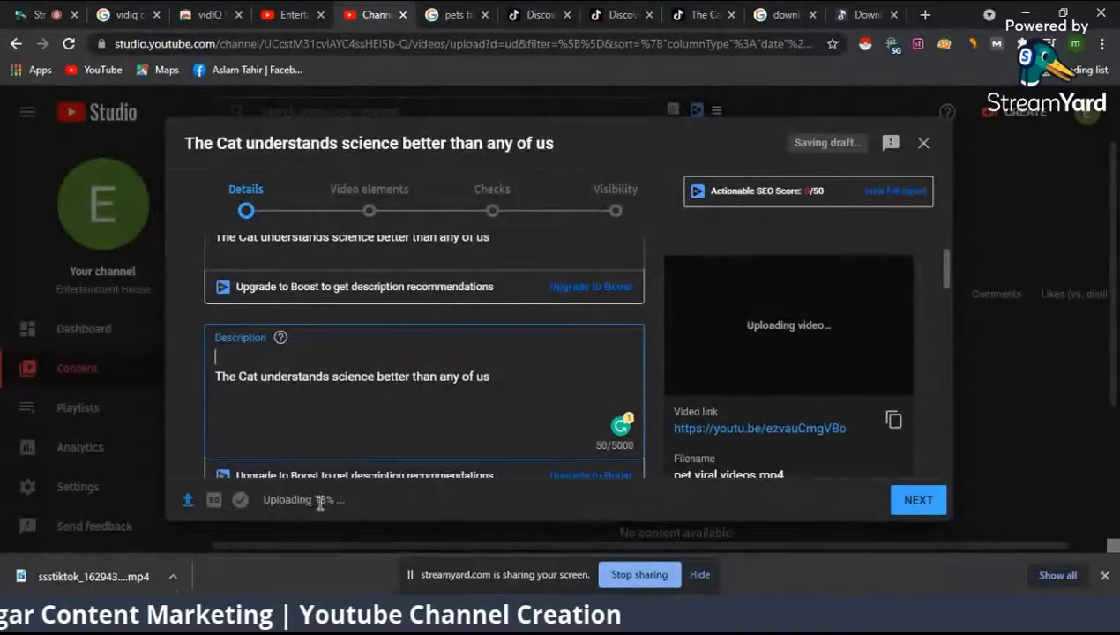
# - Check the upload progress and switch off the browser's proxy extension
pyautogui.moveTo(327, 500); pyautogui.dragTo(293, 501)
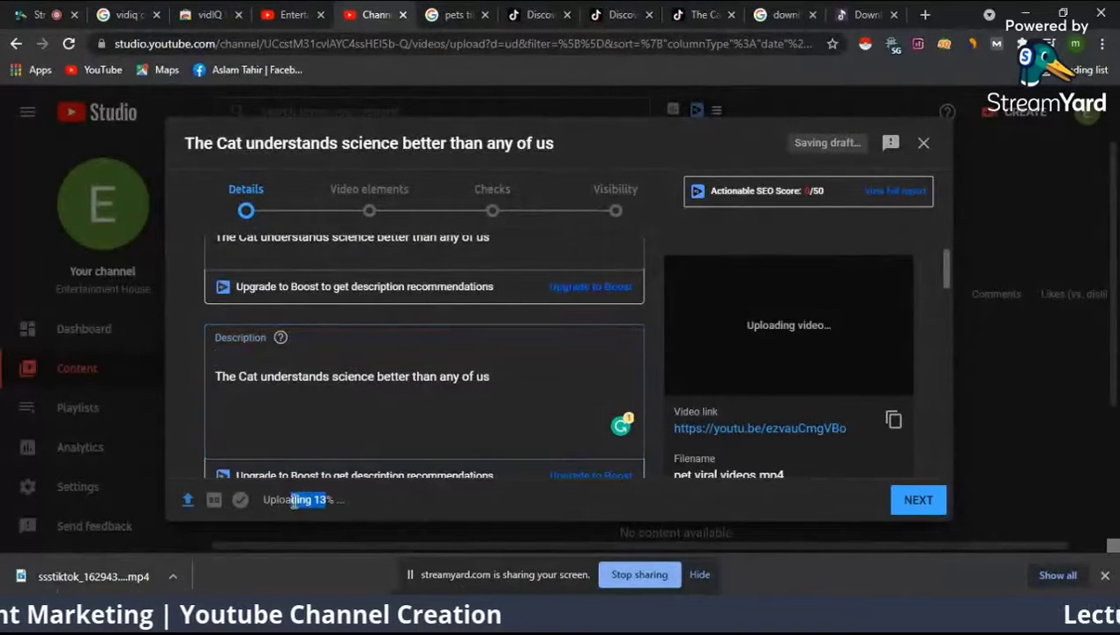
pyautogui.click(892, 44)
pyautogui.click(868, 379)
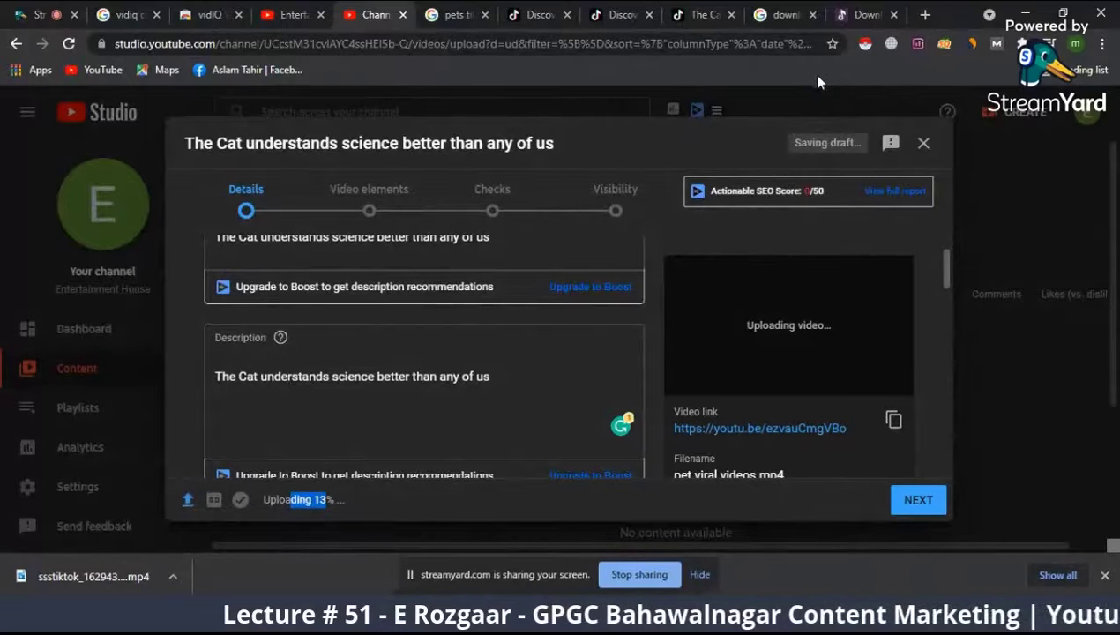
# - Add the hashtags "#petsvideo #cat #viralvideo" on the empty first line of the description
pyautogui.click(365, 350)
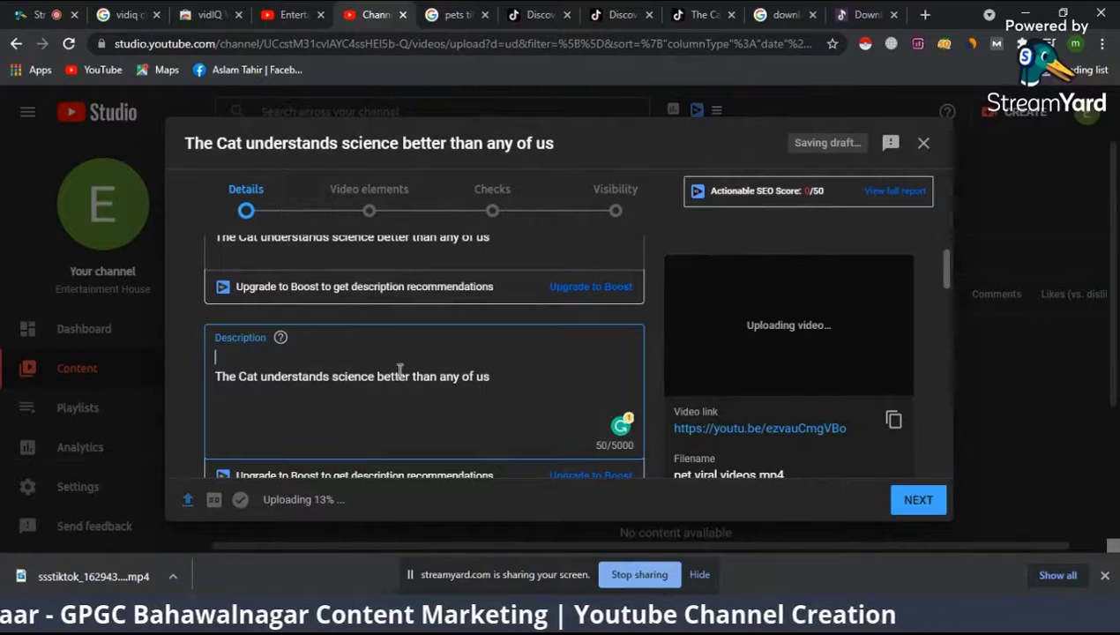
pyautogui.write('pets')
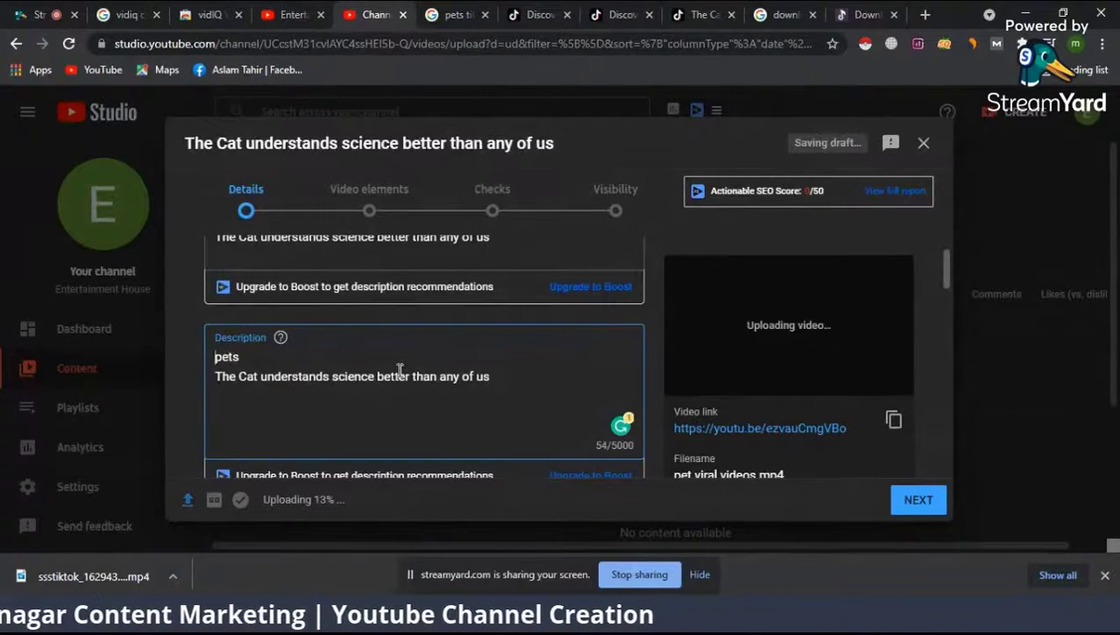
pyautogui.write('#')
pyautogui.press('End')
pyautogui.write('vid')
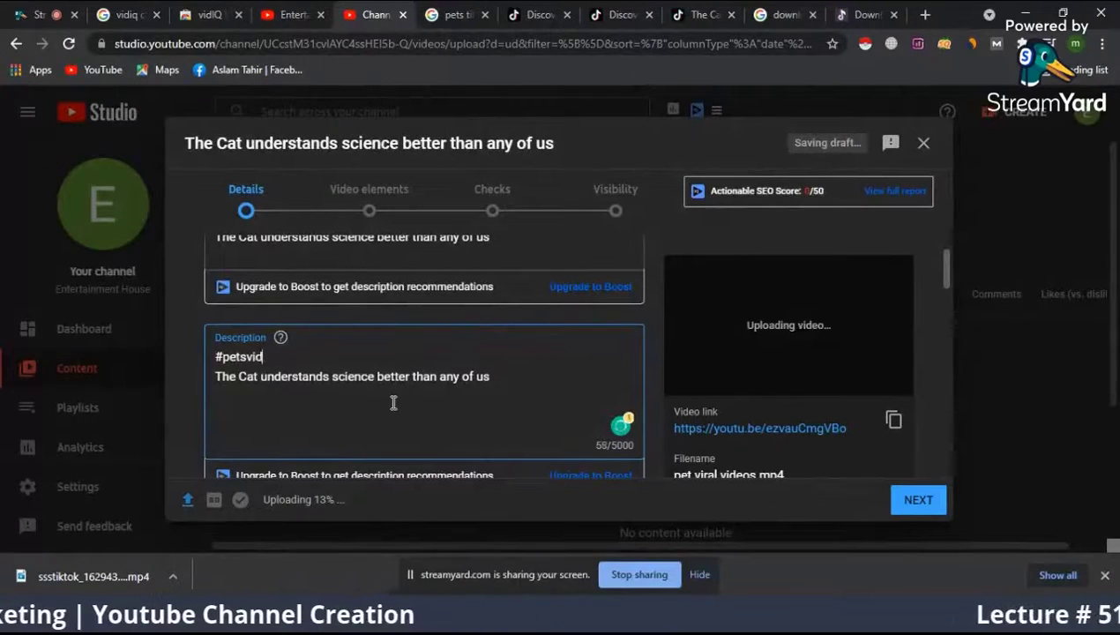
pyautogui.write('eo')
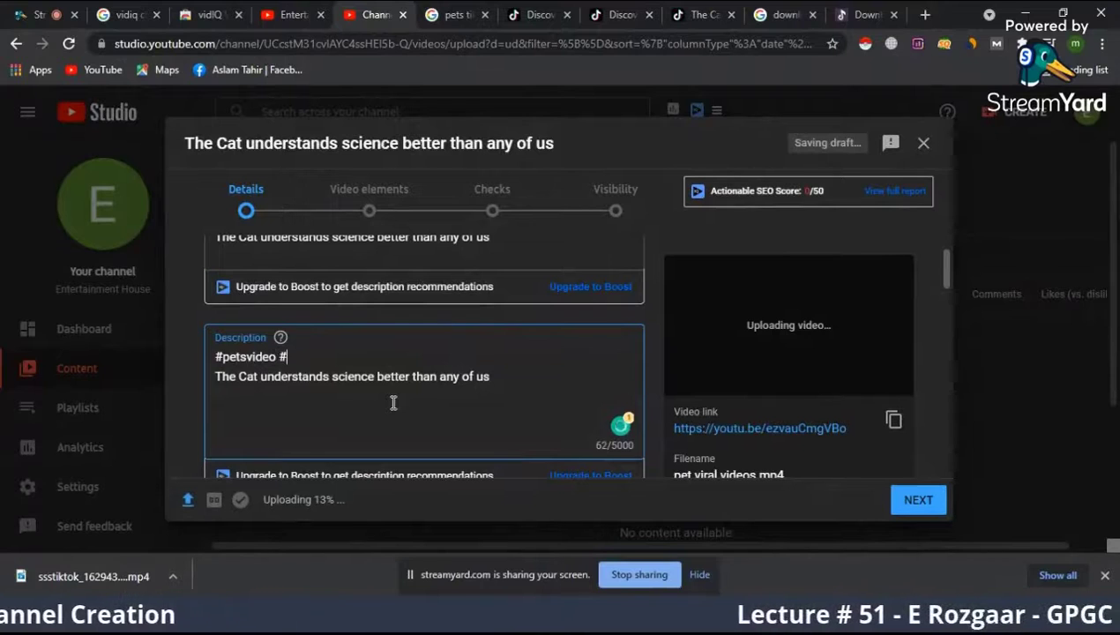
pyautogui.write(' #cat #')
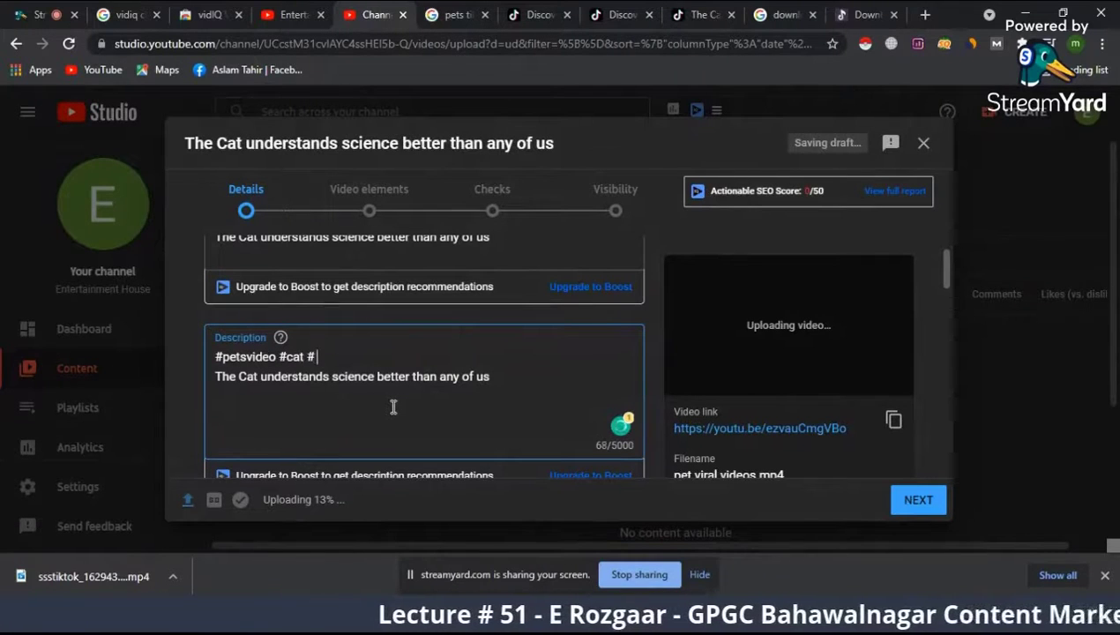
pyautogui.press('BackSpace')
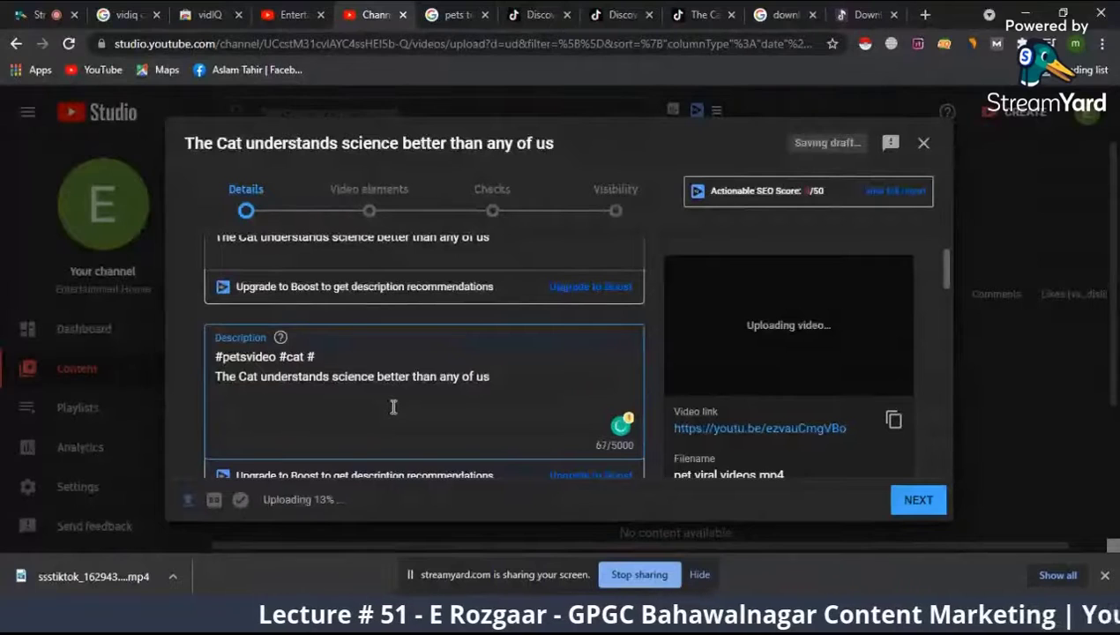
pyautogui.write('viralvideo')
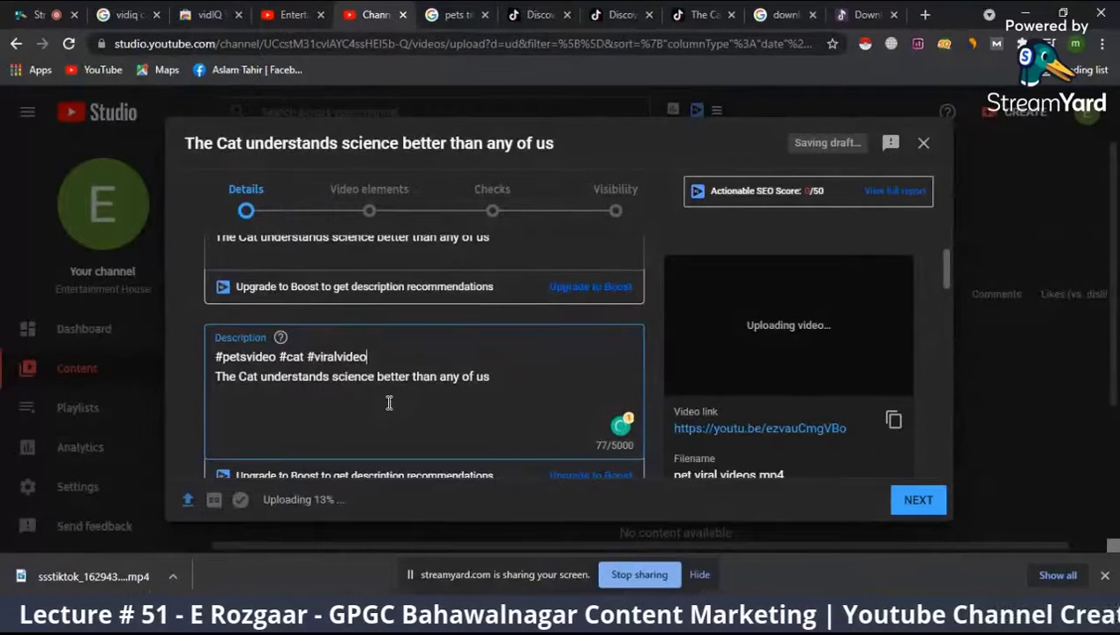
pyautogui.tripleClick(335, 355)
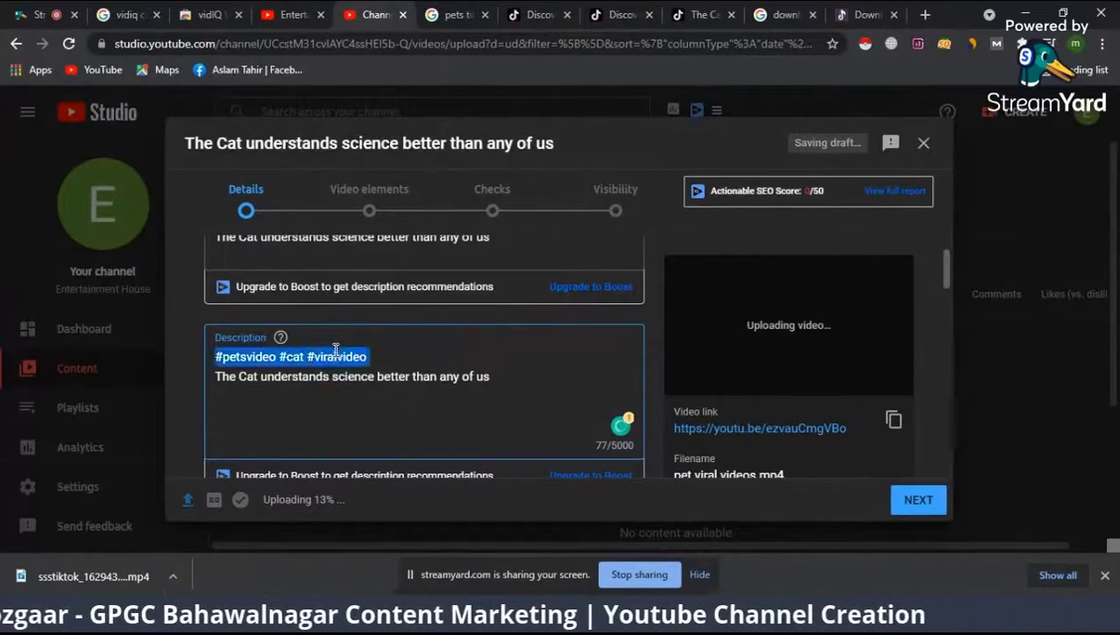
pyautogui.click(333, 352)
# - Check the viewers' comments in StreamYard, glance at the ssstik.io and TikTok pages, and return to the YouTube Studio upload
pyautogui.click(55, 11)
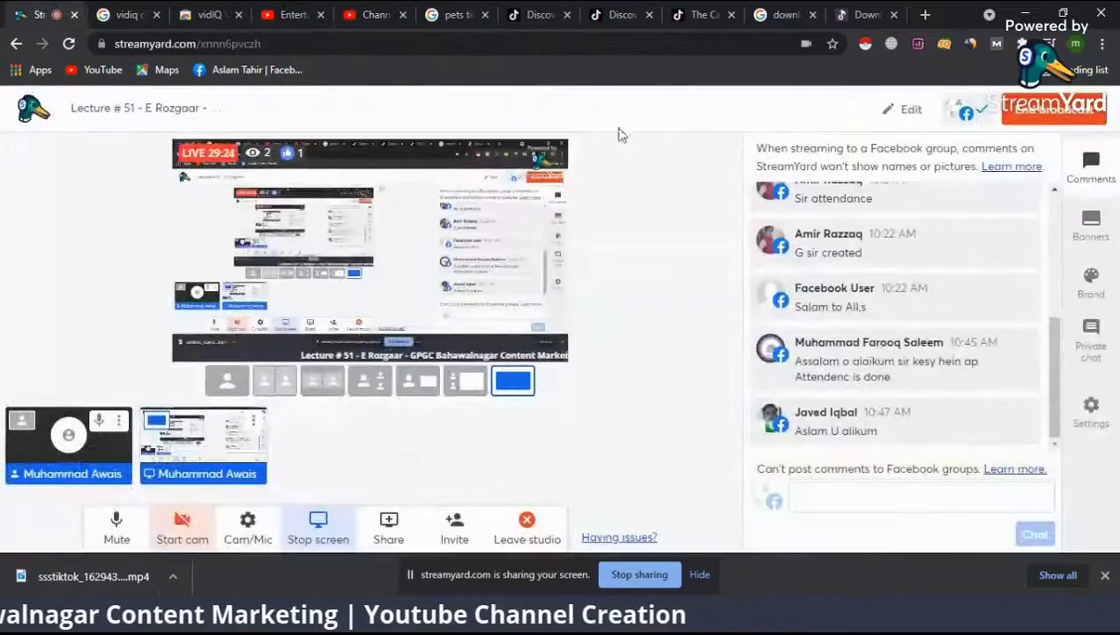
pyautogui.click(794, 12)
pyautogui.click(850, 13)
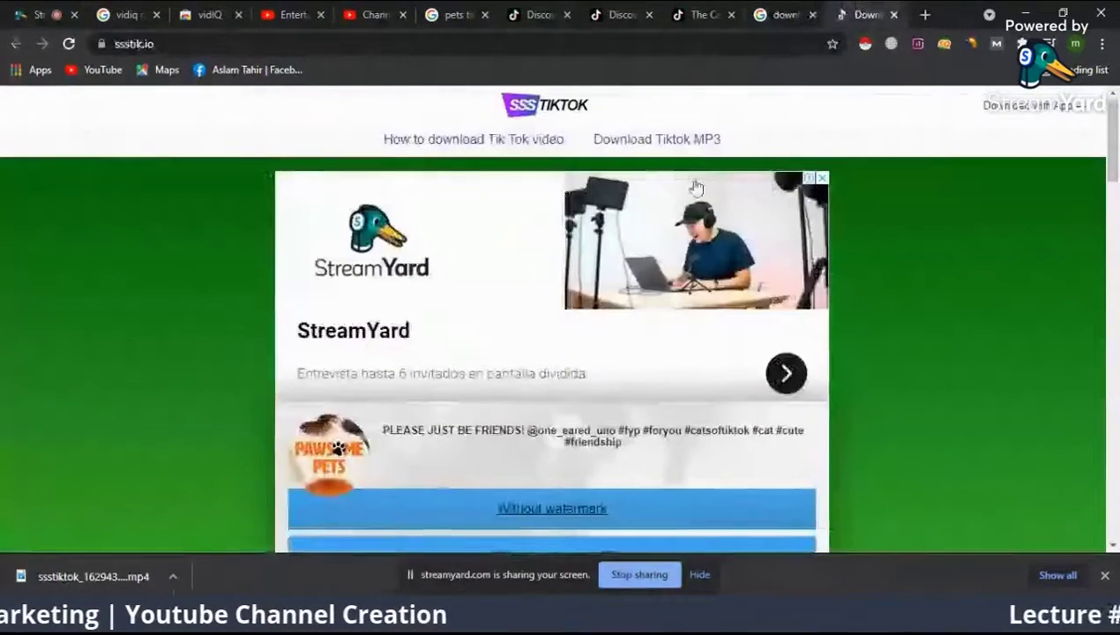
pyautogui.click(718, 12)
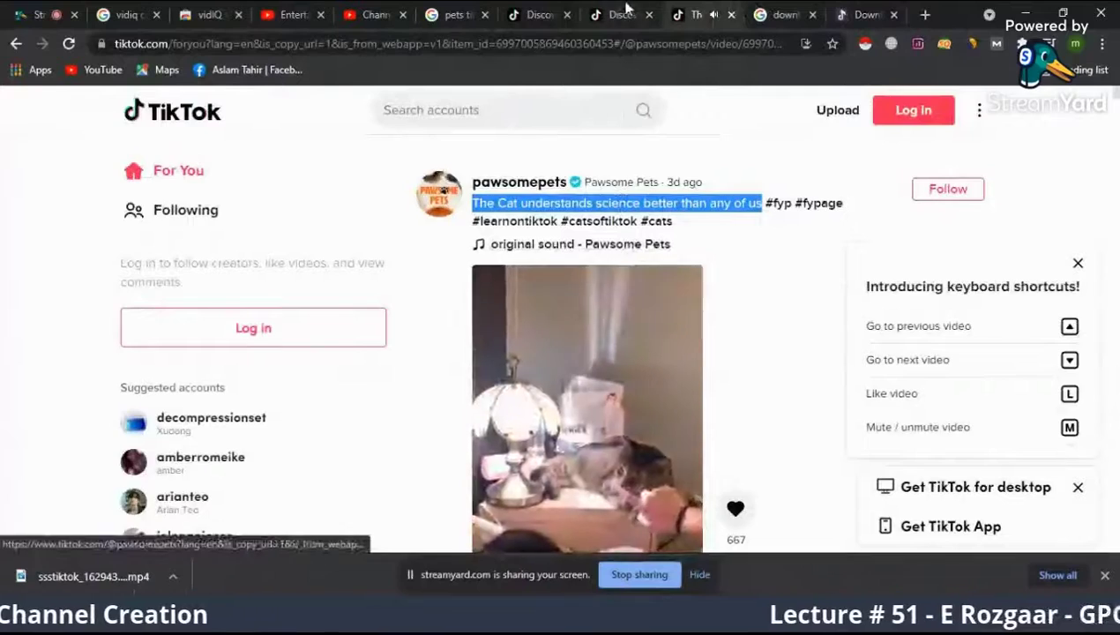
pyautogui.click(622, 14)
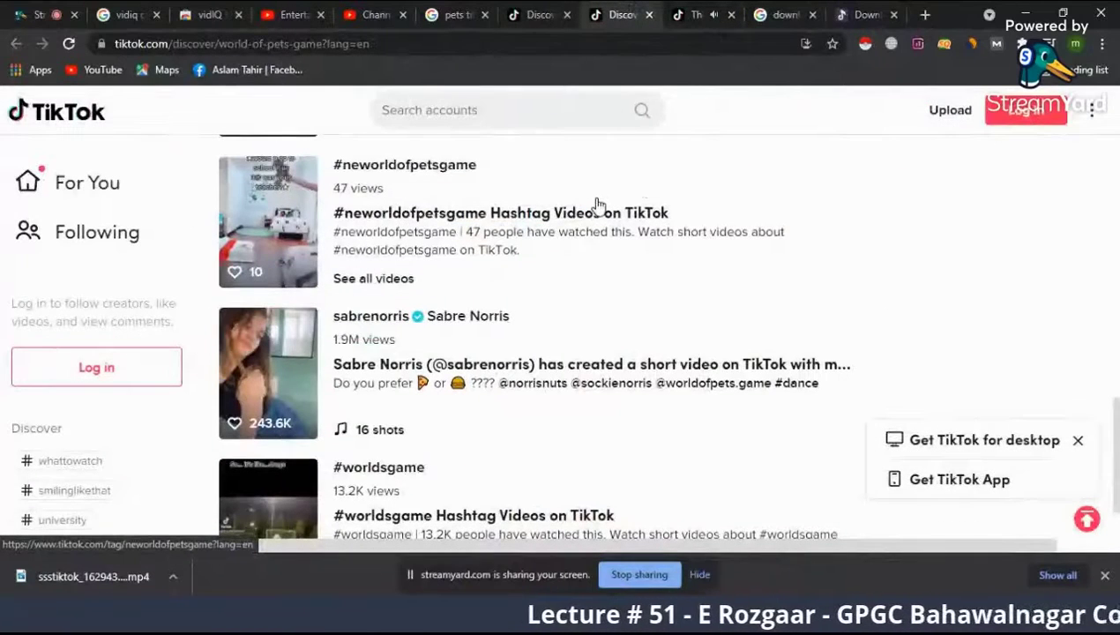
pyautogui.click(374, 14)
# - Review the upload's title, its description text with the hashtag line, and the thumbnail options
pyautogui.scroll(2, 327, 333)
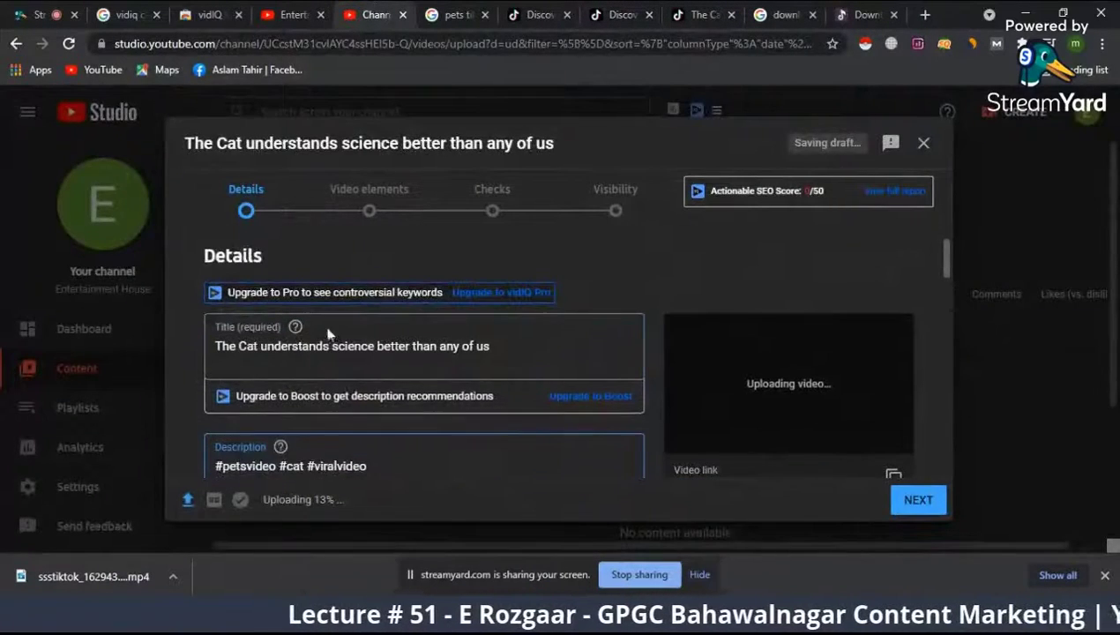
pyautogui.tripleClick(326, 349)
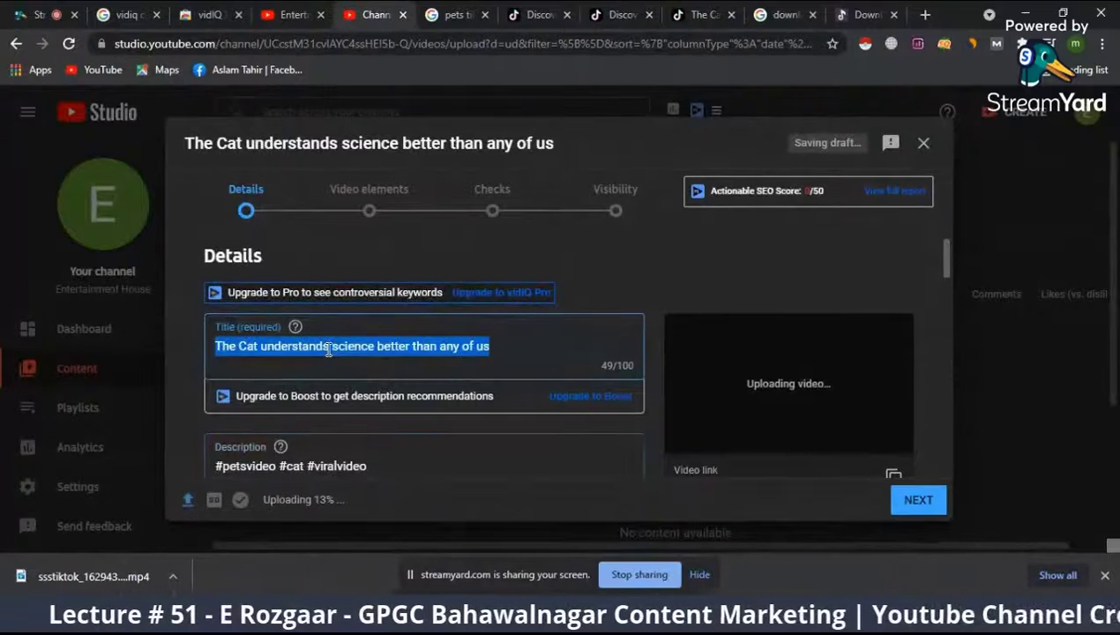
pyautogui.hotkey('ctrl', 'c')
pyautogui.scroll(-2, 392, 360)
pyautogui.click(355, 379)
pyautogui.press('Return')
pyautogui.hotkey('ctrl', 'v')
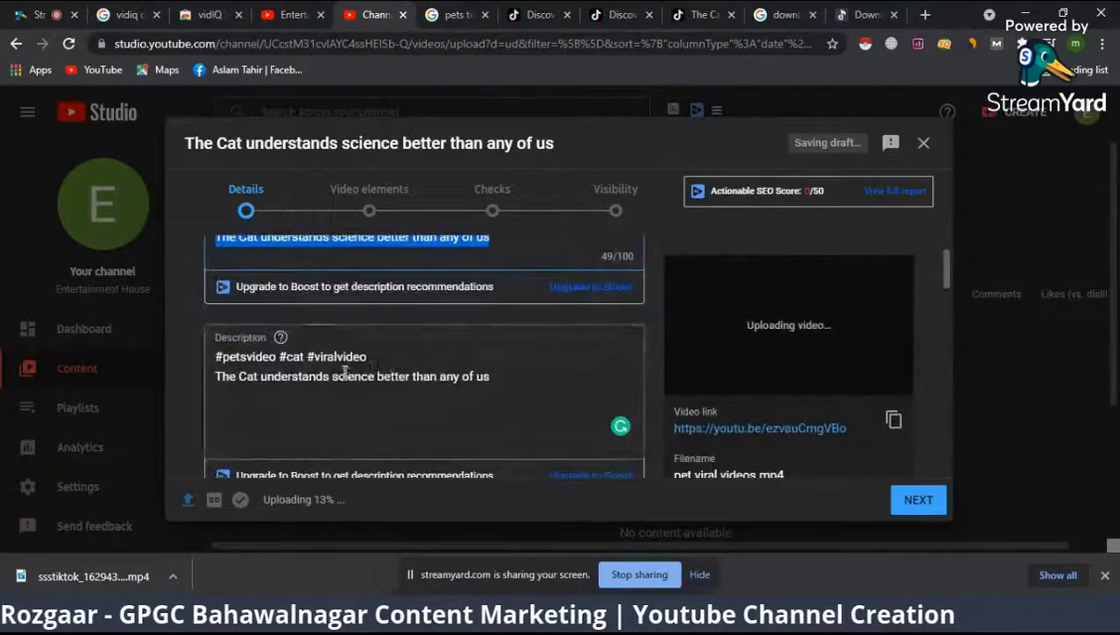
pyautogui.tripleClick(356, 379)
pyautogui.click(317, 351)
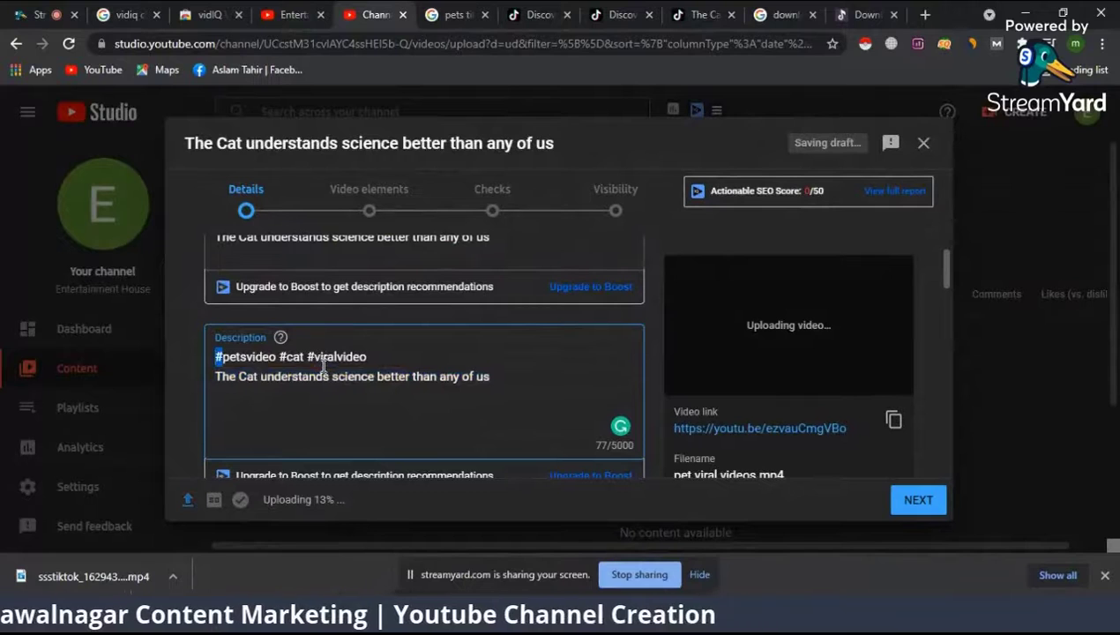
pyautogui.tripleClick(323, 358)
pyautogui.scroll(-3, 485, 328)
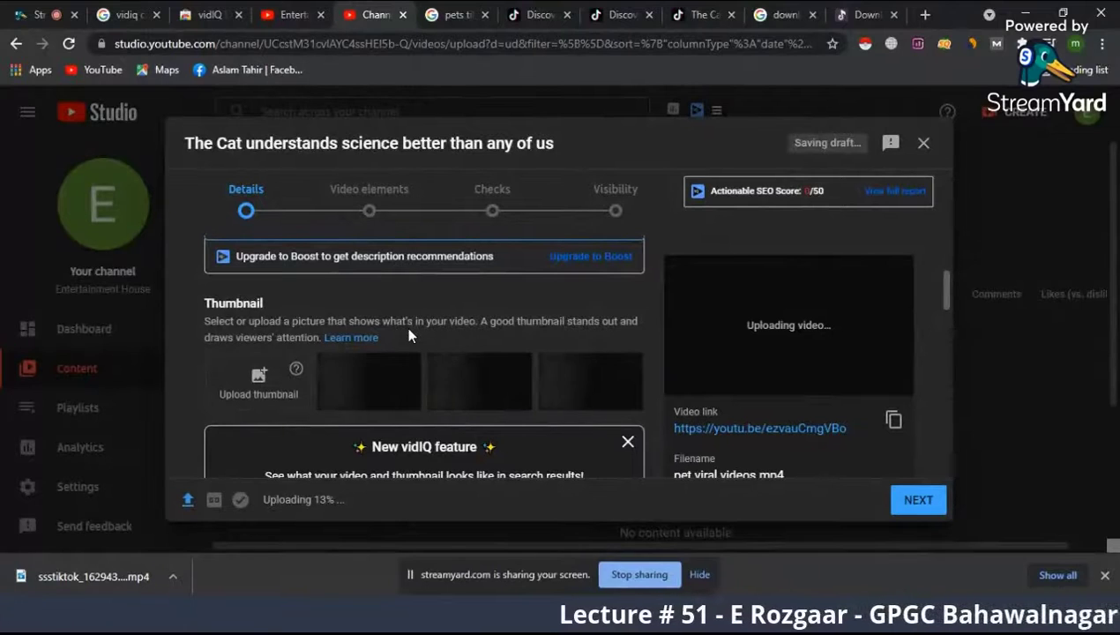
pyautogui.scroll(-1, 406, 328)
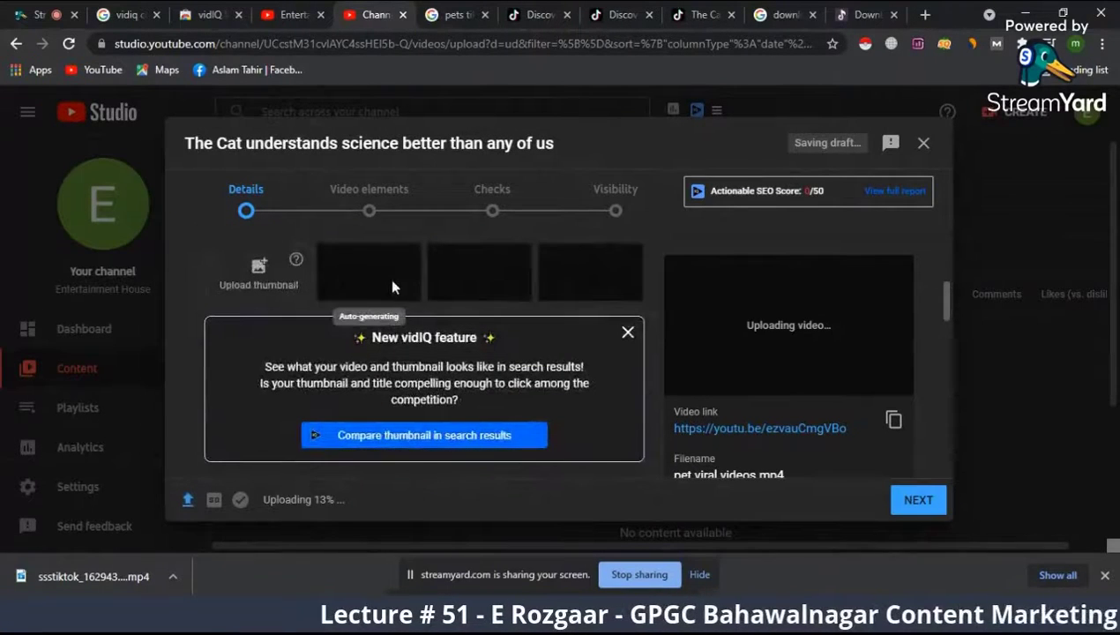
# - Dismiss the notice about the new vidIQ thumbnail-comparison feature and open the playlist selection for the video
pyautogui.click(627, 331)
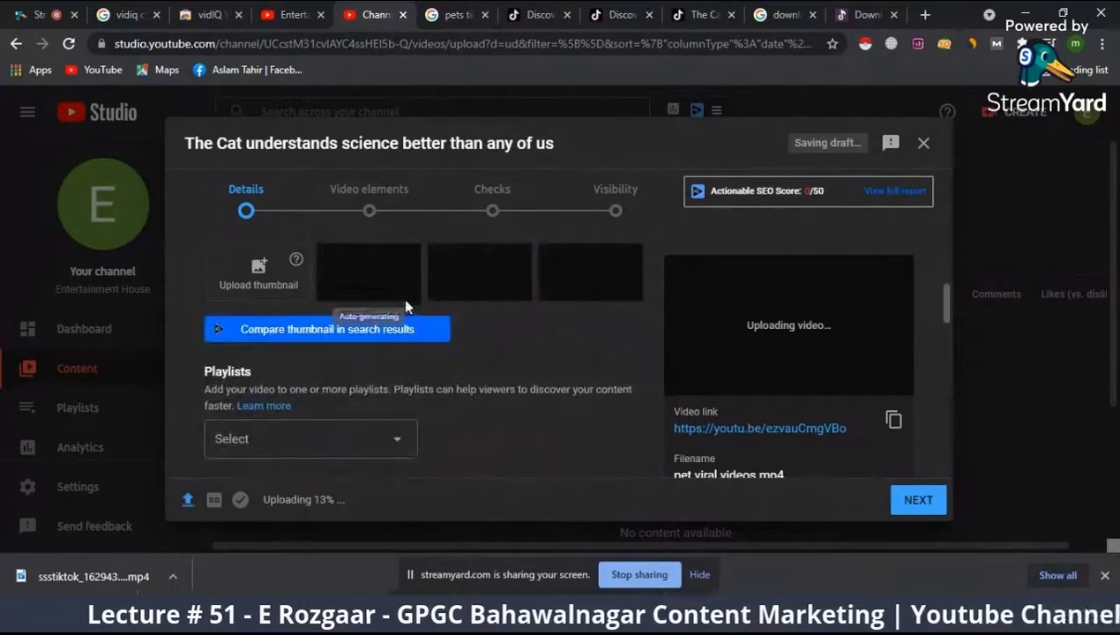
pyautogui.scroll(1, 411, 341)
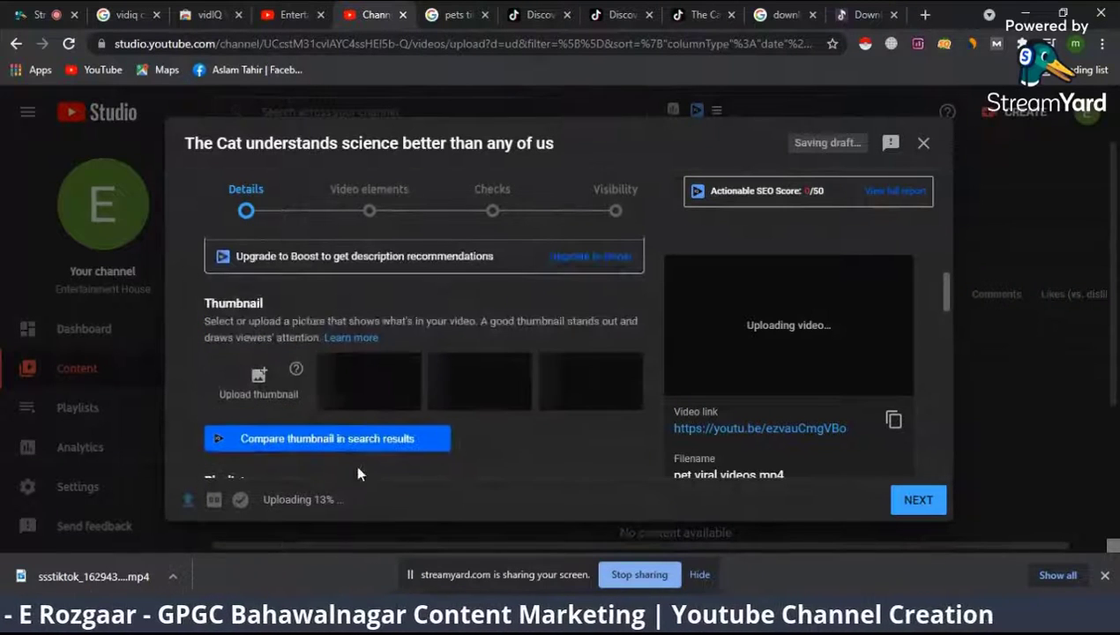
pyautogui.scroll(-3, 434, 332)
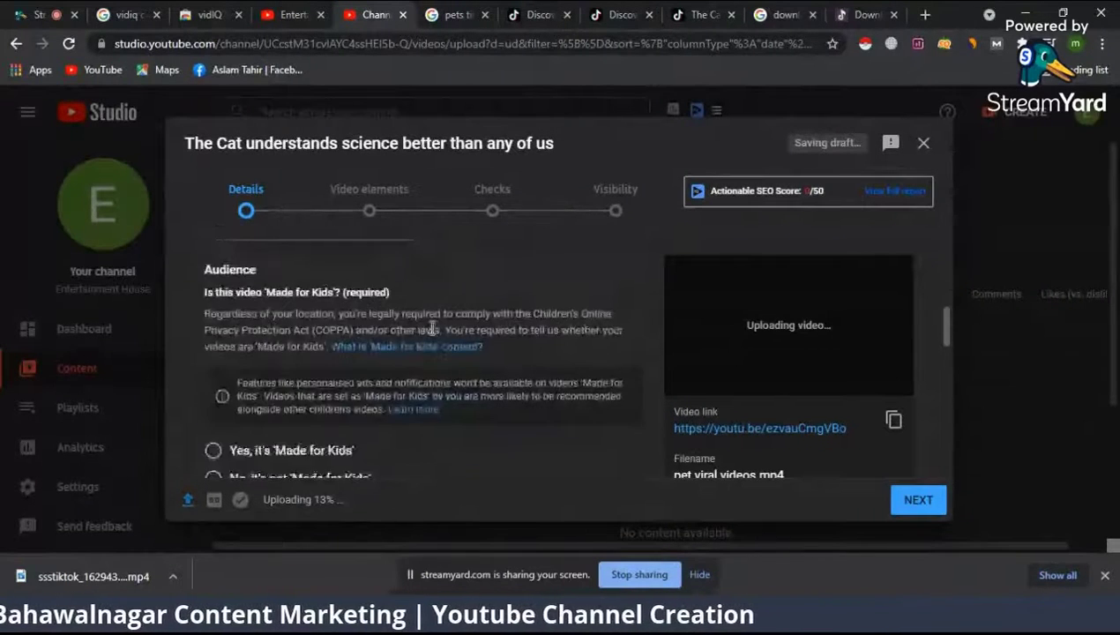
pyautogui.scroll(1, 429, 327)
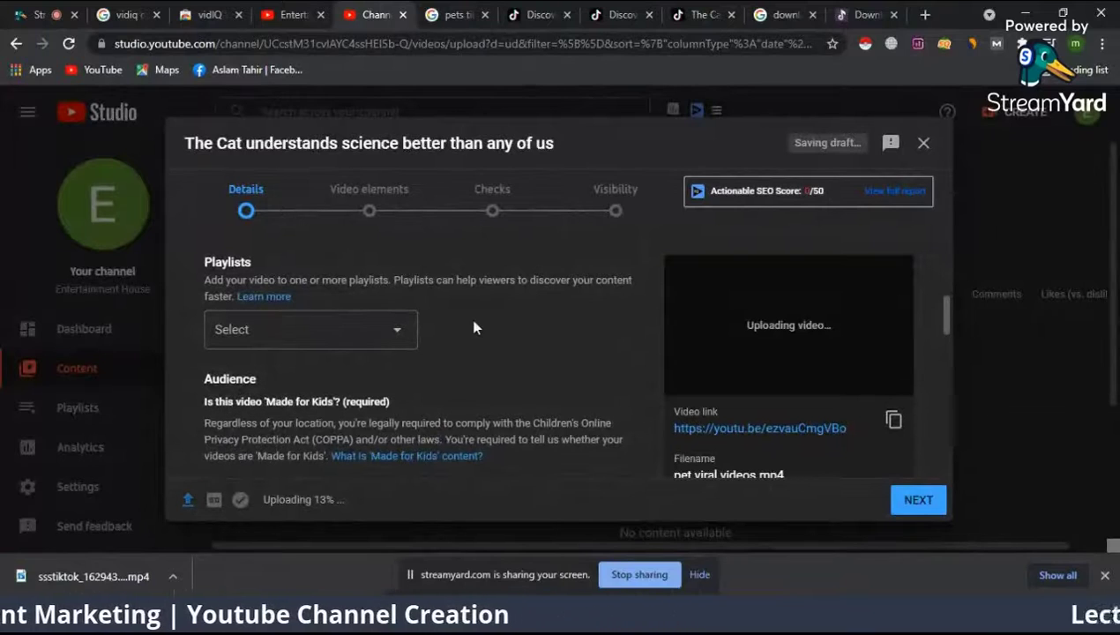
pyautogui.click(395, 342)
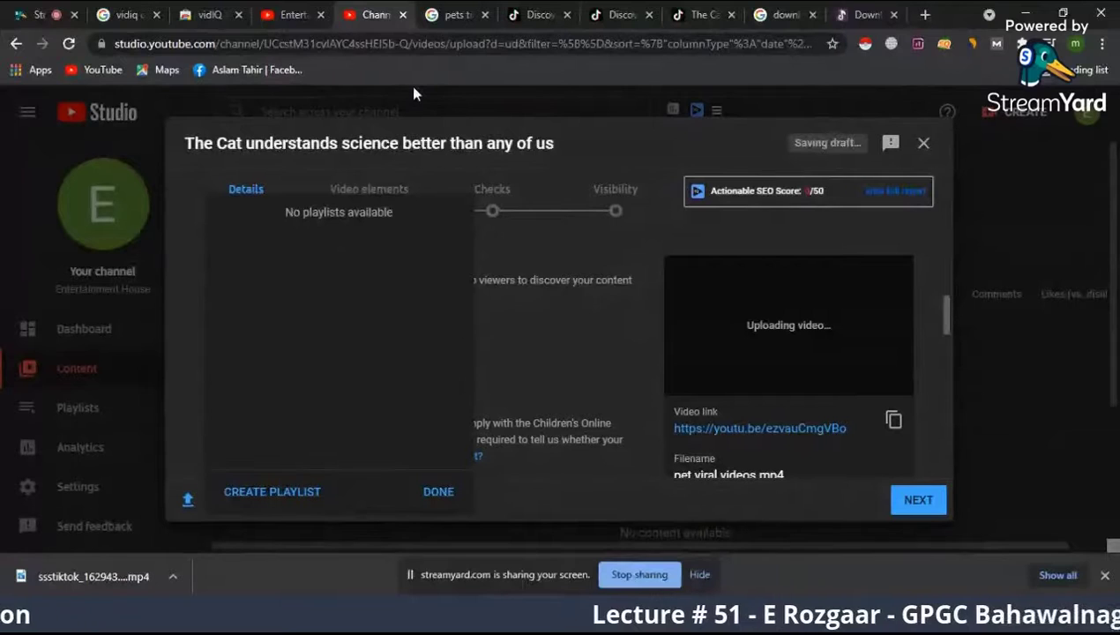
# - Open YouTube in a new browser tab and search for "recipes for snacks" using the suggested query
pyautogui.click(925, 15)
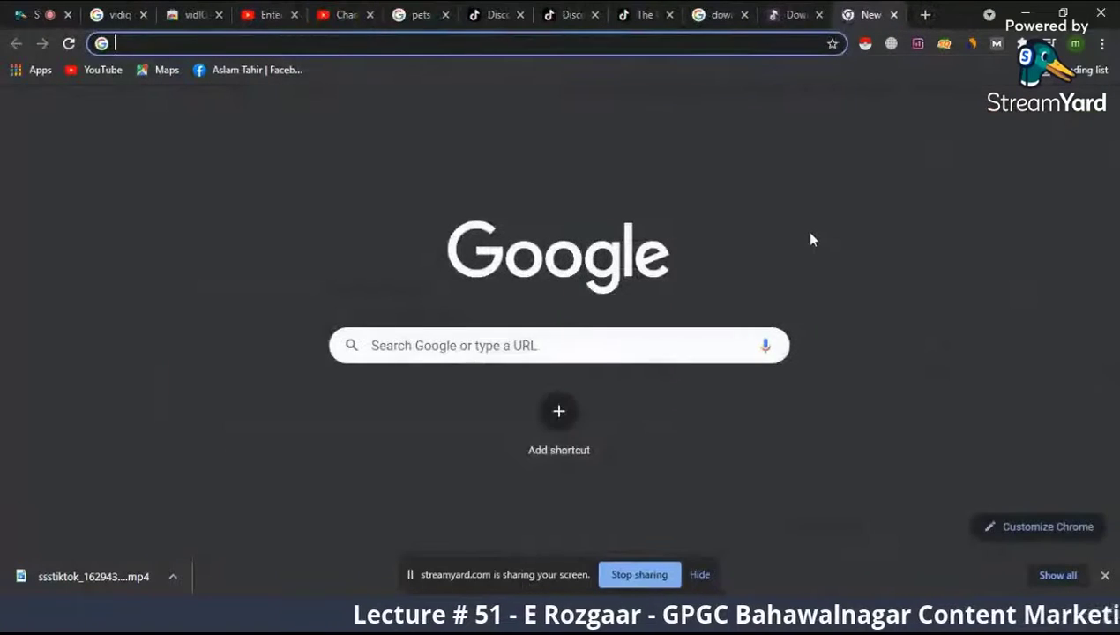
pyautogui.write('youtube')
pyautogui.press('Return')
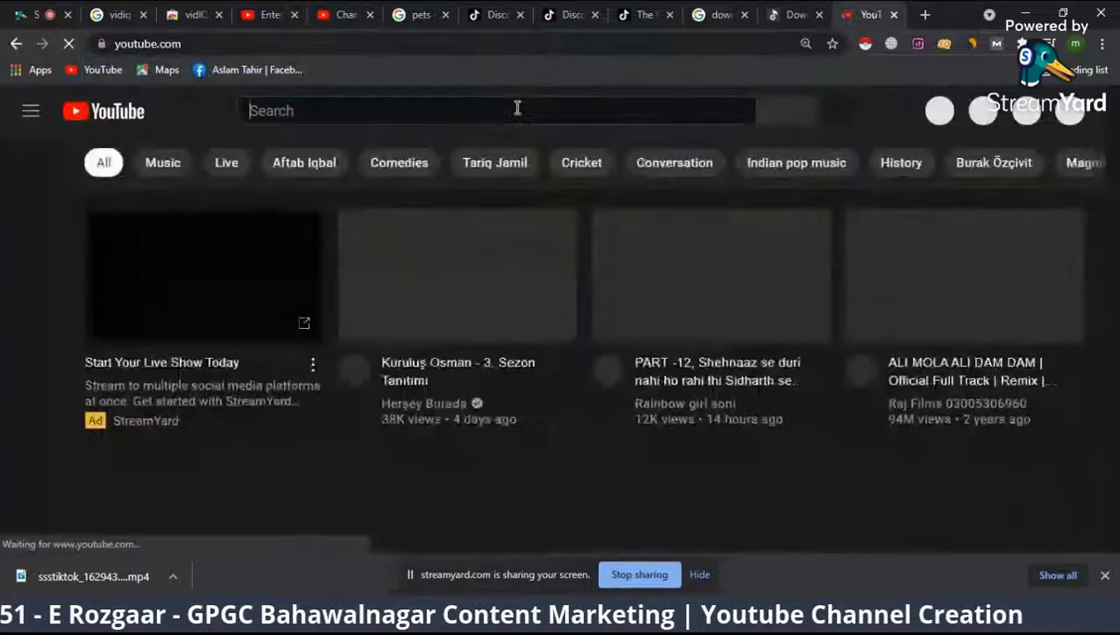
pyautogui.write('reck')
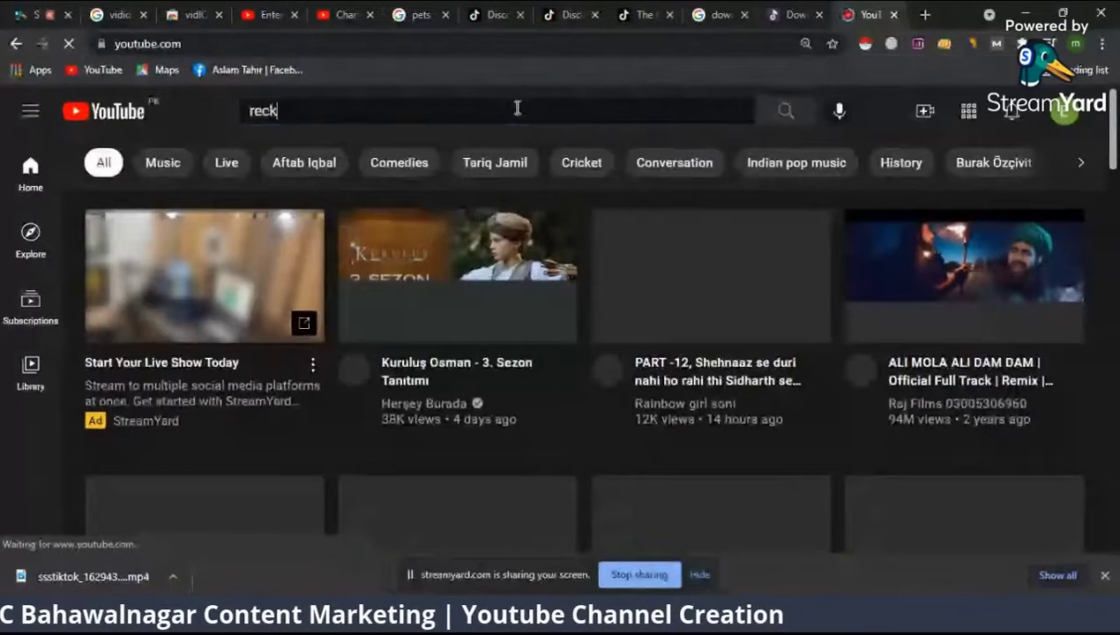
pyautogui.press('BackSpace')
pyautogui.write('ipies')
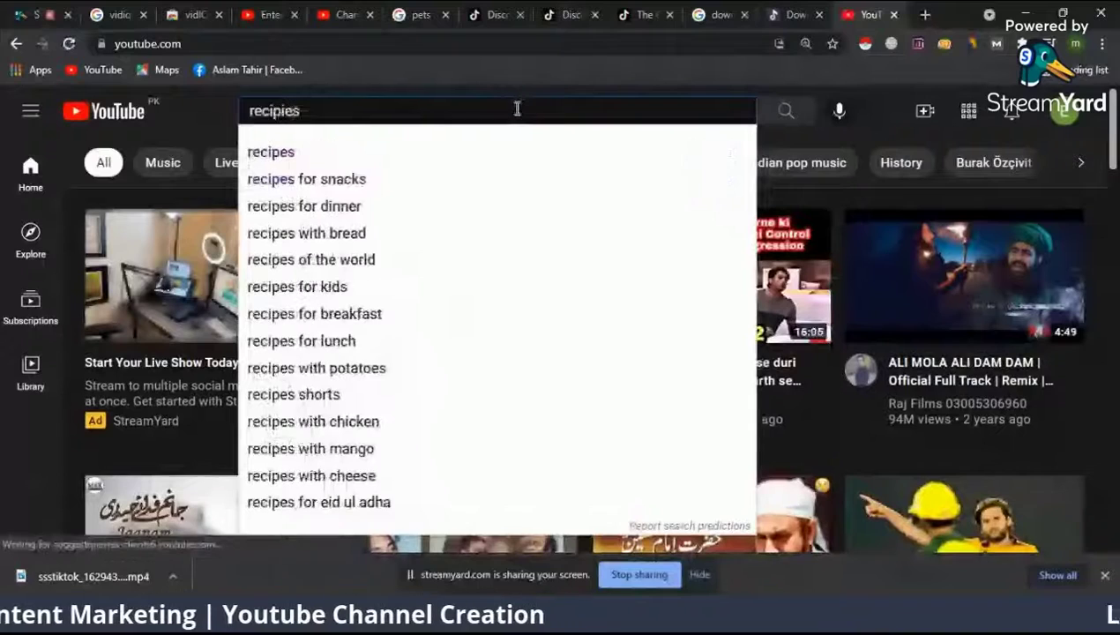
pyautogui.click(326, 179)
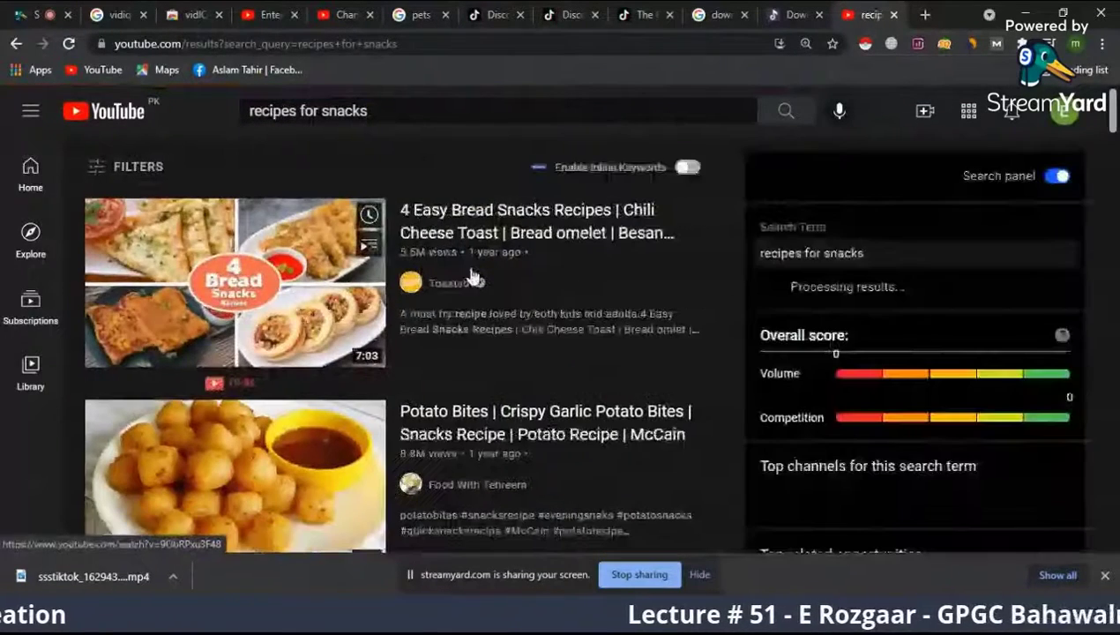
# - Open the Toasted channel from the search results and look through its created playlists
pyautogui.click(449, 283)
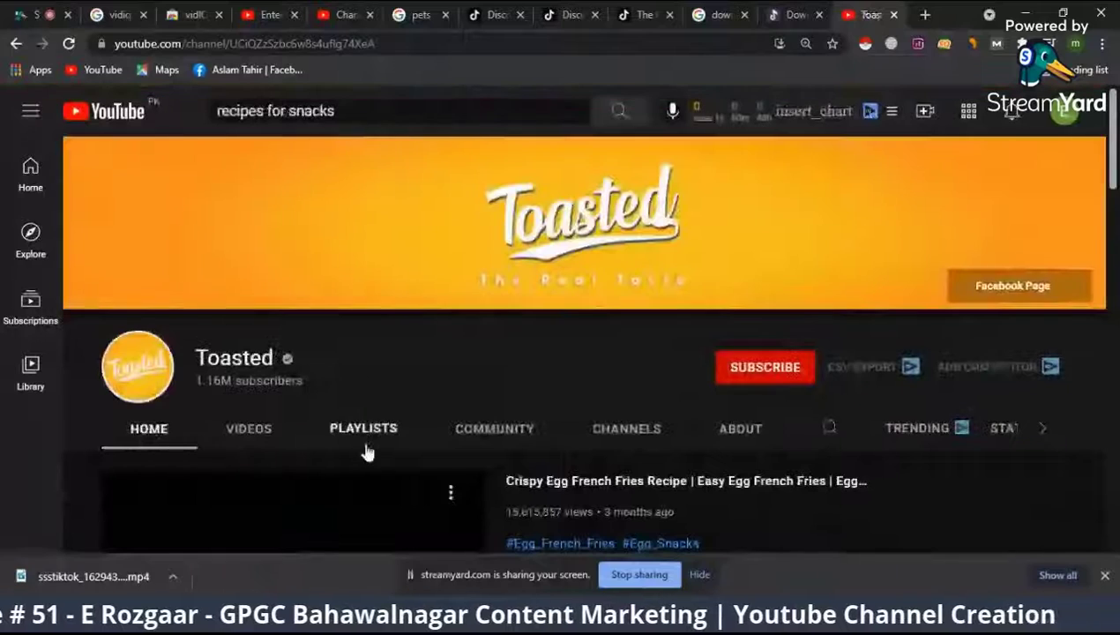
pyautogui.click(368, 439)
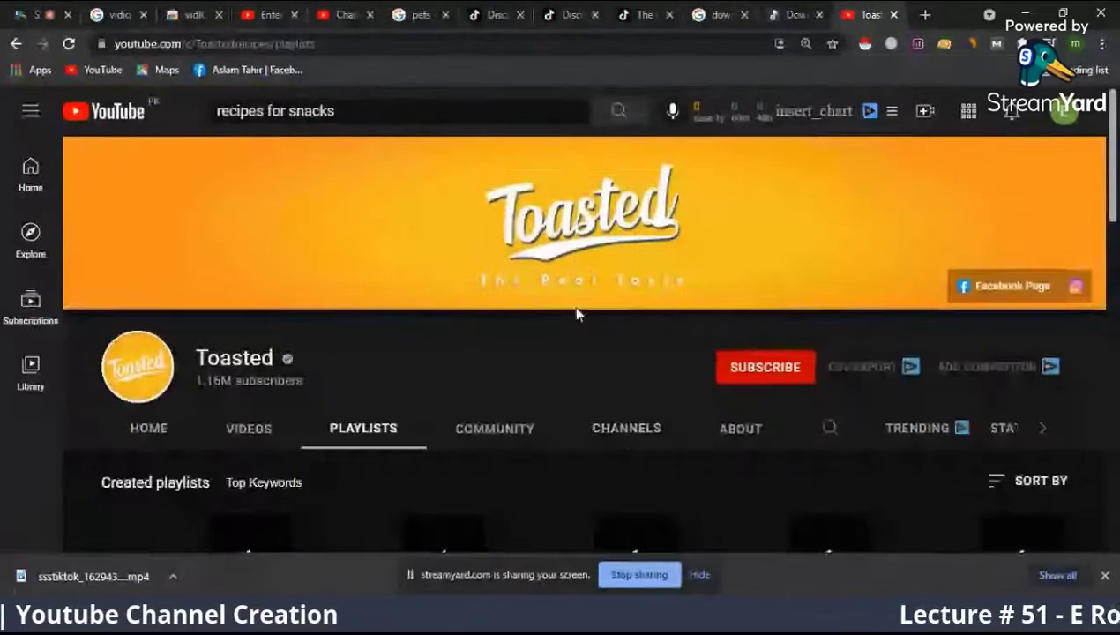
pyautogui.scroll(-2, 564, 326)
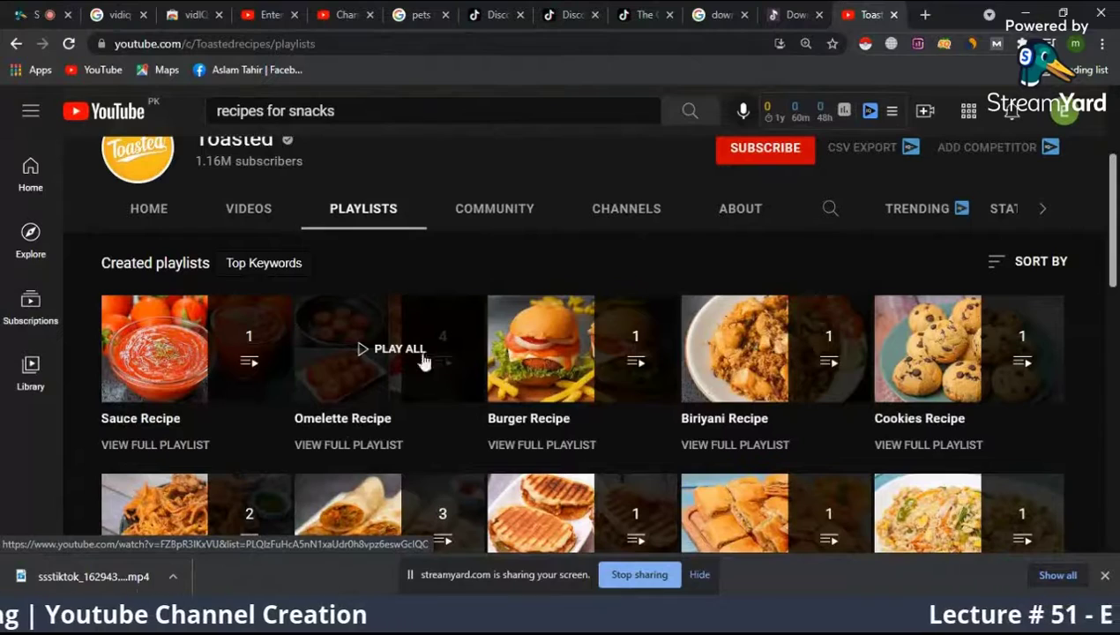
pyautogui.scroll(-3, 180, 364)
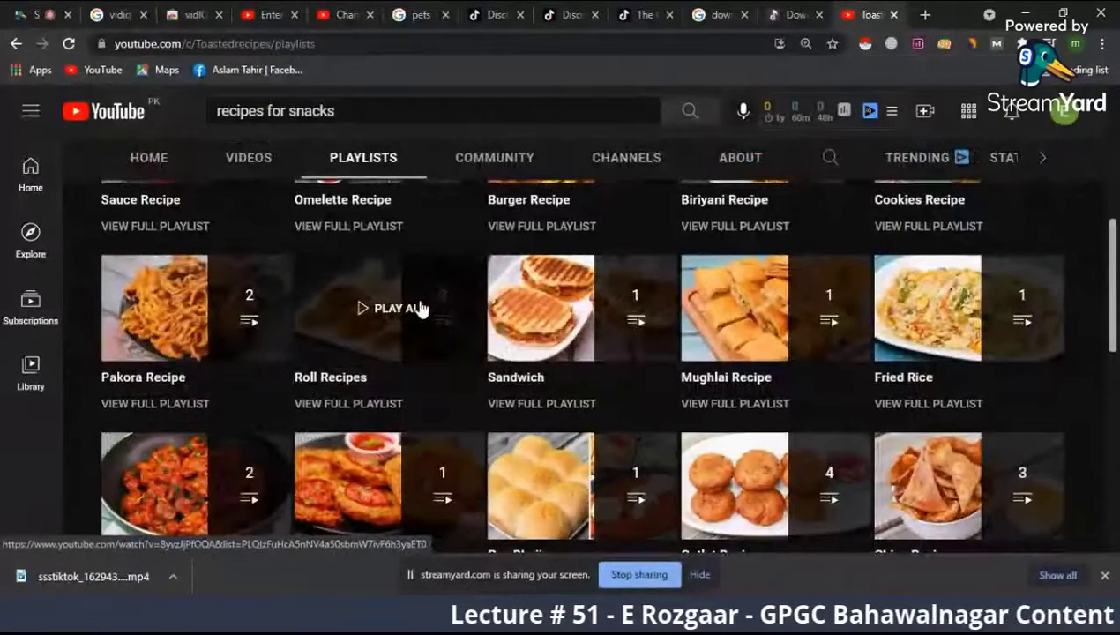
pyautogui.scroll(-2, 420, 350)
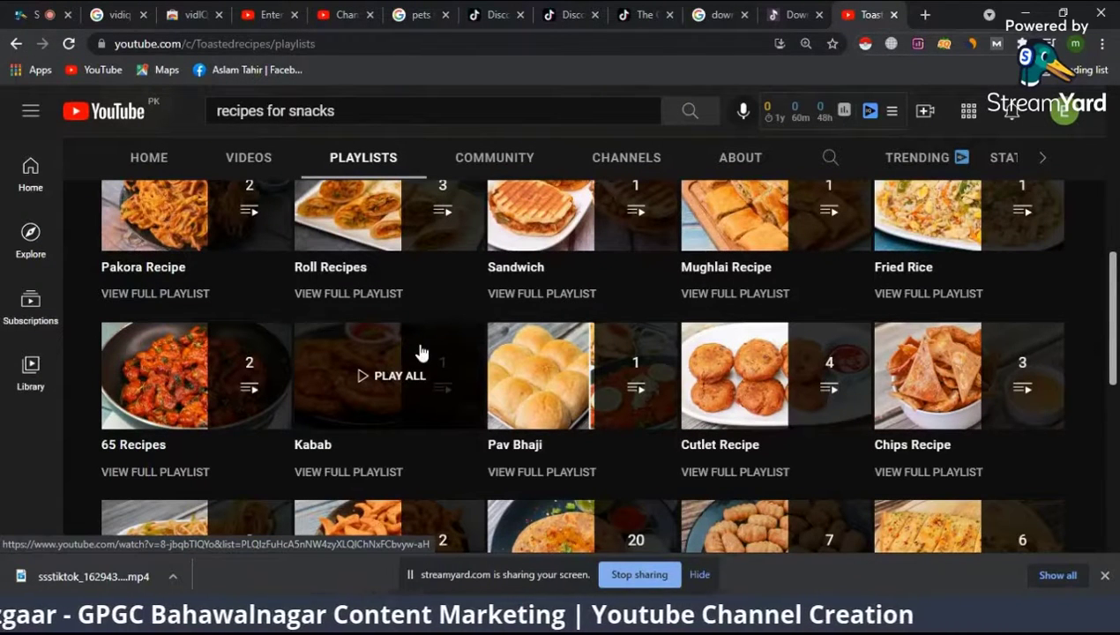
# - Return to the YouTube Studio upload, close the playlist selection without choosing one, and glance back at the thumbnail section
pyautogui.click(344, 14)
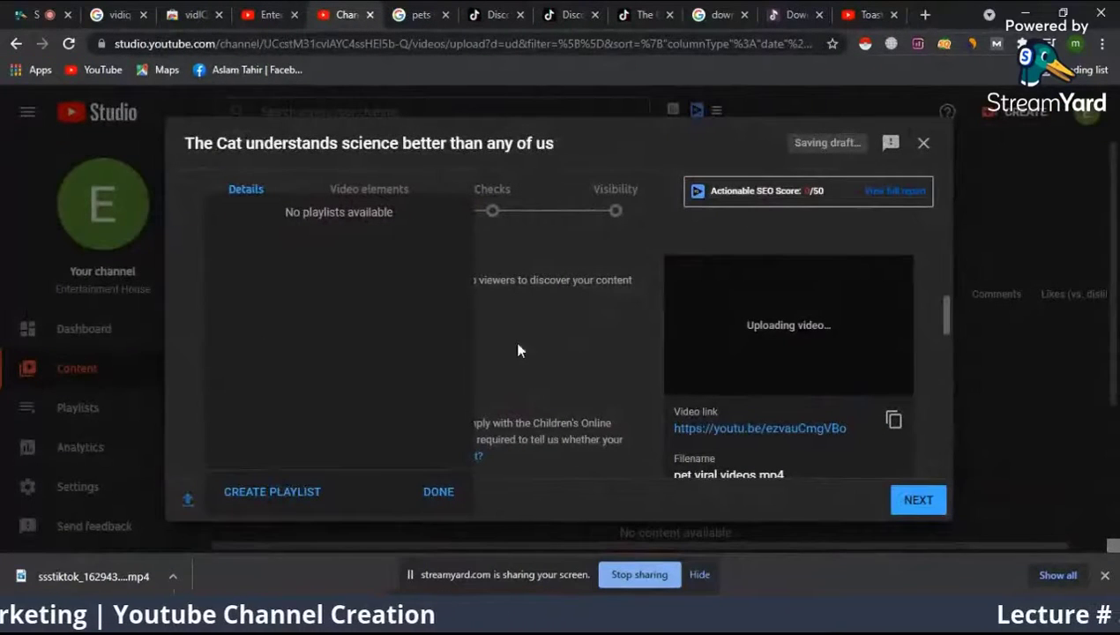
pyautogui.click(434, 490)
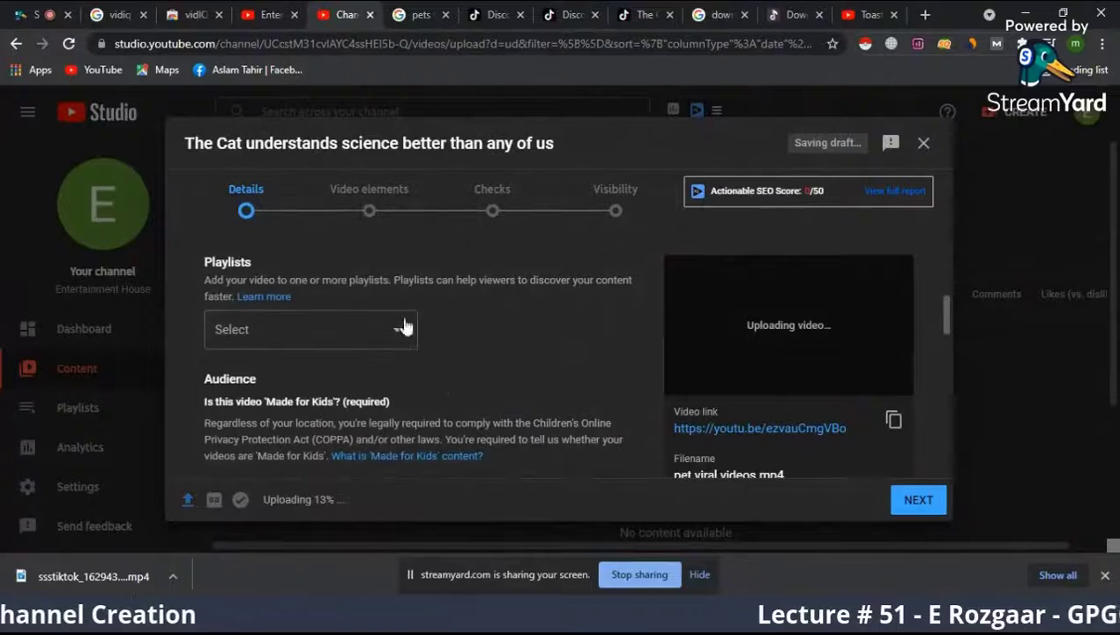
pyautogui.scroll(10, 434, 362)
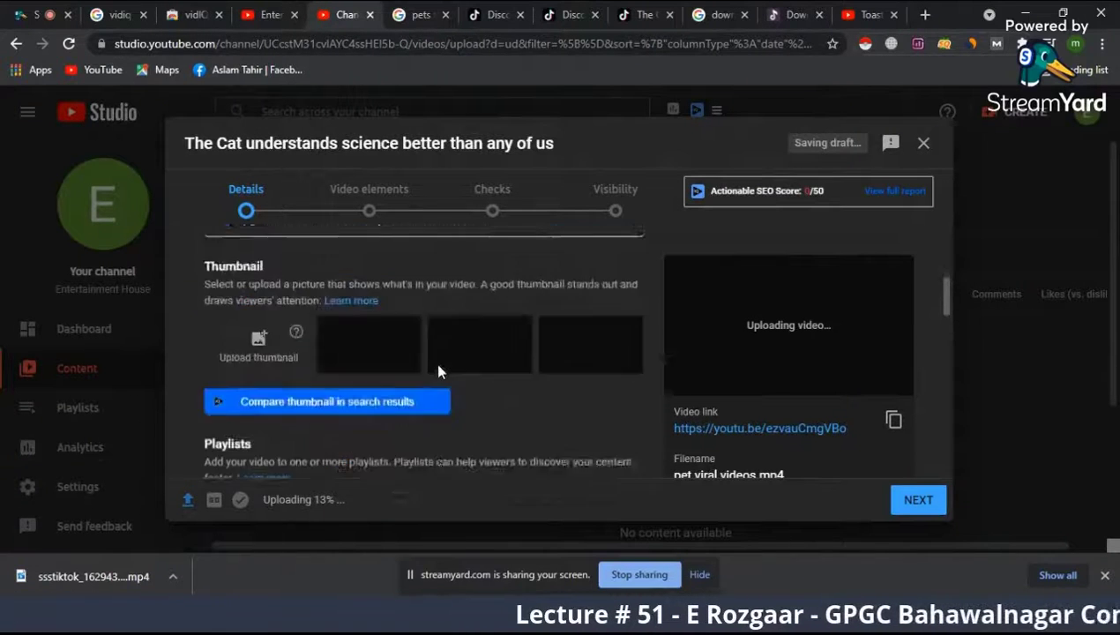
pyautogui.scroll(-5, 438, 371)
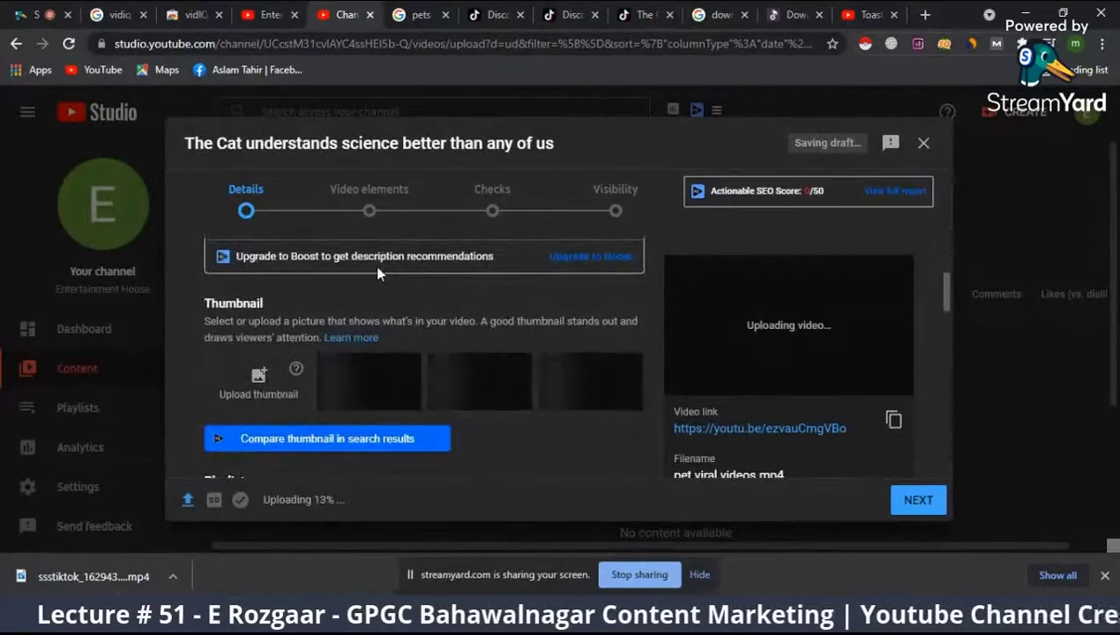
# - Mark the video as not 'Made for Kids' and expand the advanced age restriction options
pyautogui.scroll(-5, 381, 265)
pyautogui.scroll(-3, 383, 299)
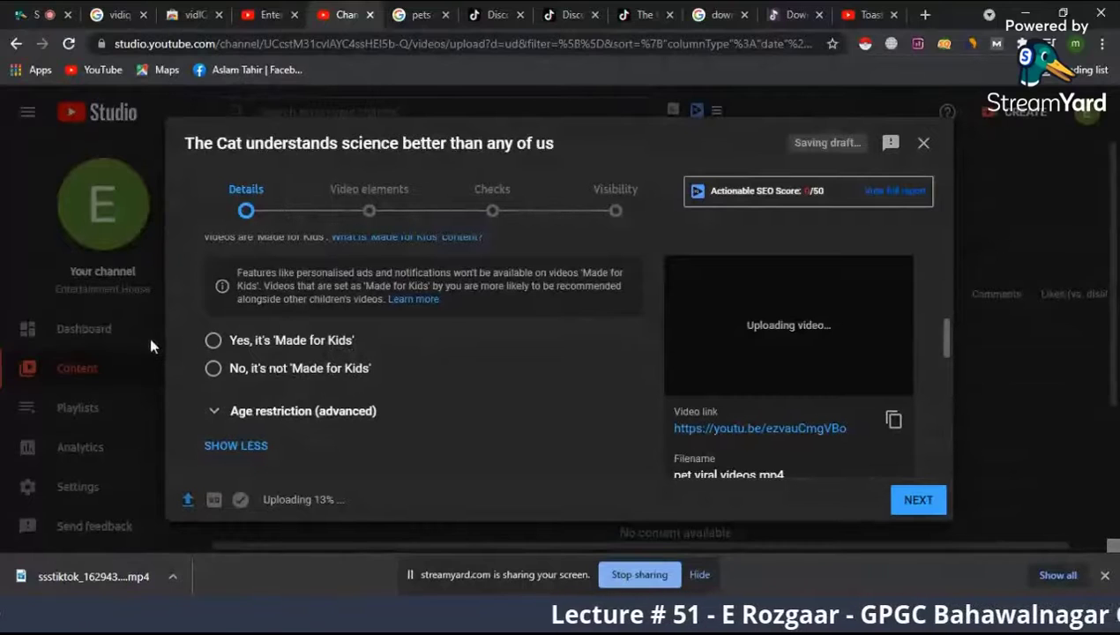
pyautogui.click(212, 370)
pyautogui.scroll(-2, 437, 337)
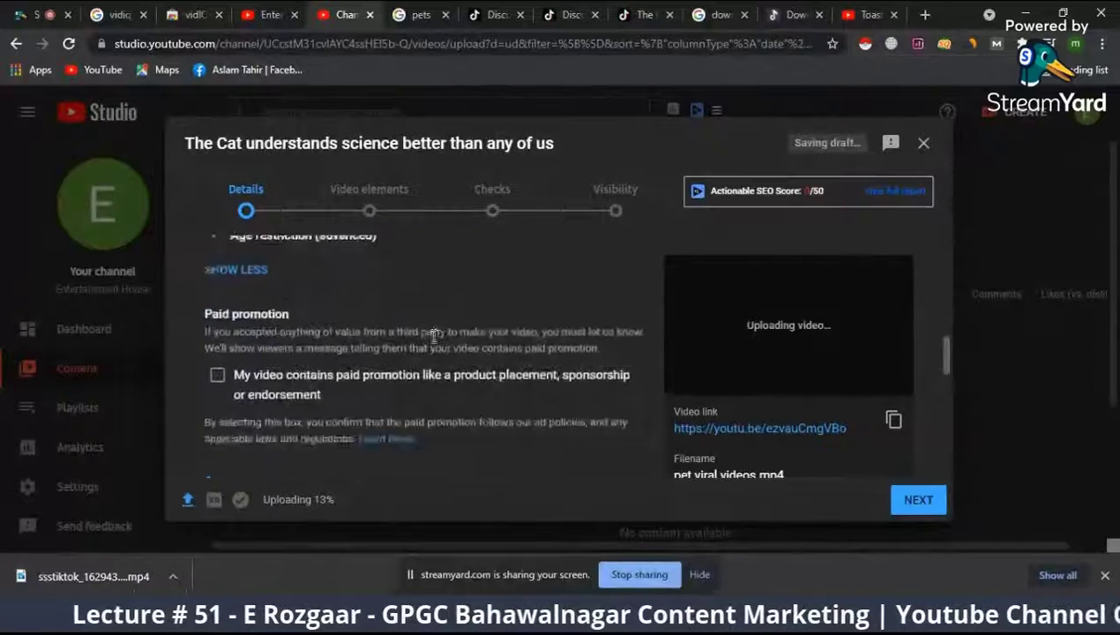
pyautogui.scroll(2, 435, 335)
pyautogui.click(304, 303)
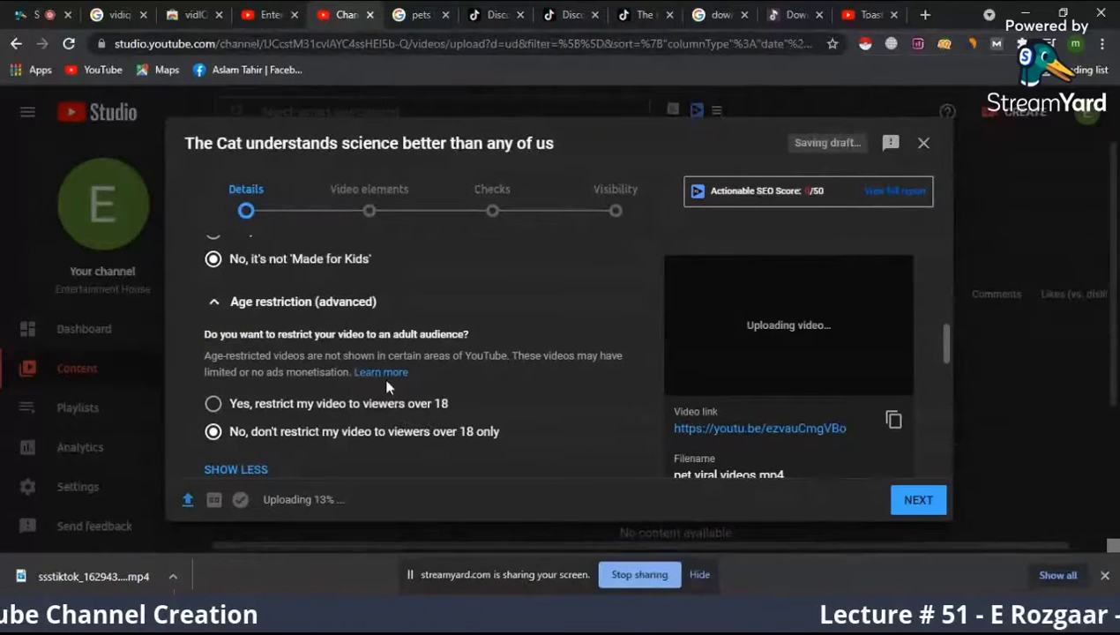
# - Place the cursor in the upload's empty Tags field, return to the Toasted playlists and play the Sauce Recipe playlist
pyautogui.scroll(-10, 426, 311)
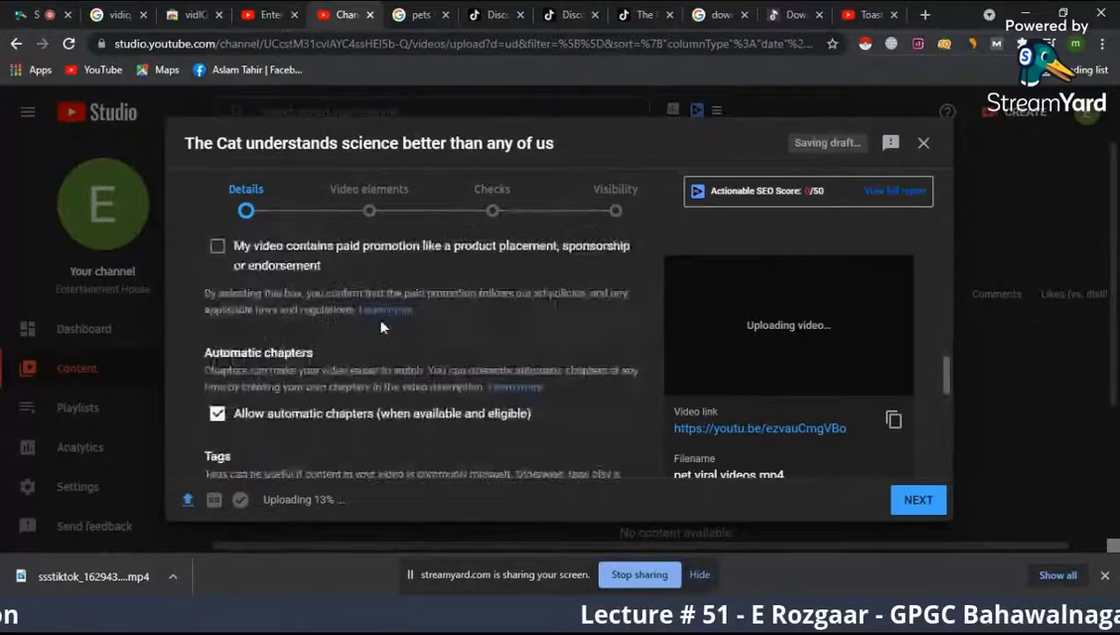
pyautogui.click(248, 321)
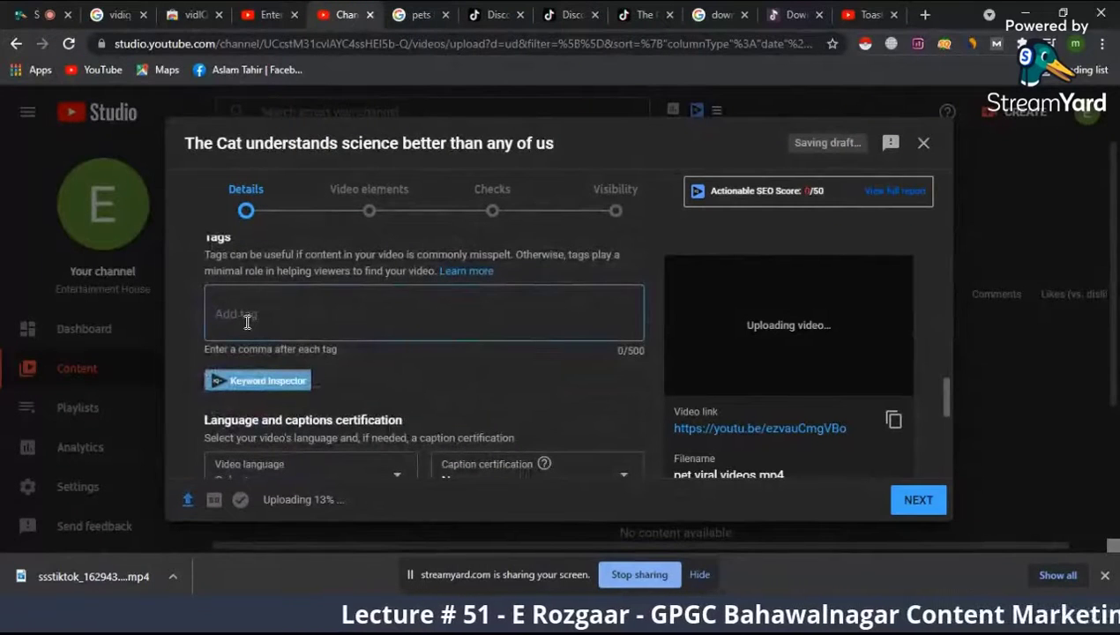
pyautogui.click(262, 14)
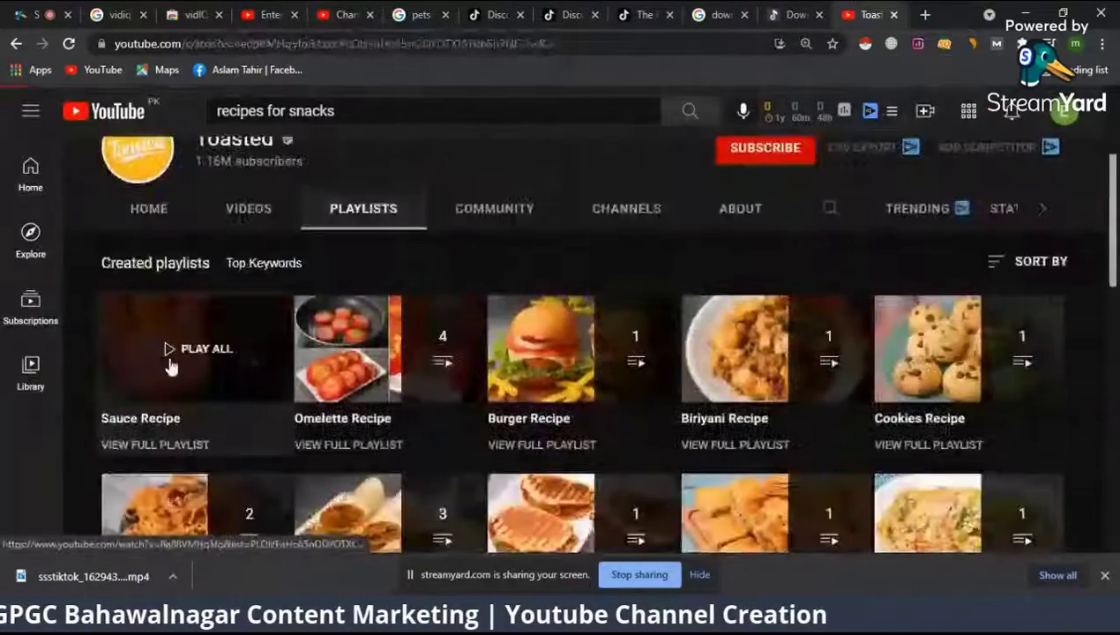
pyautogui.click(188, 348)
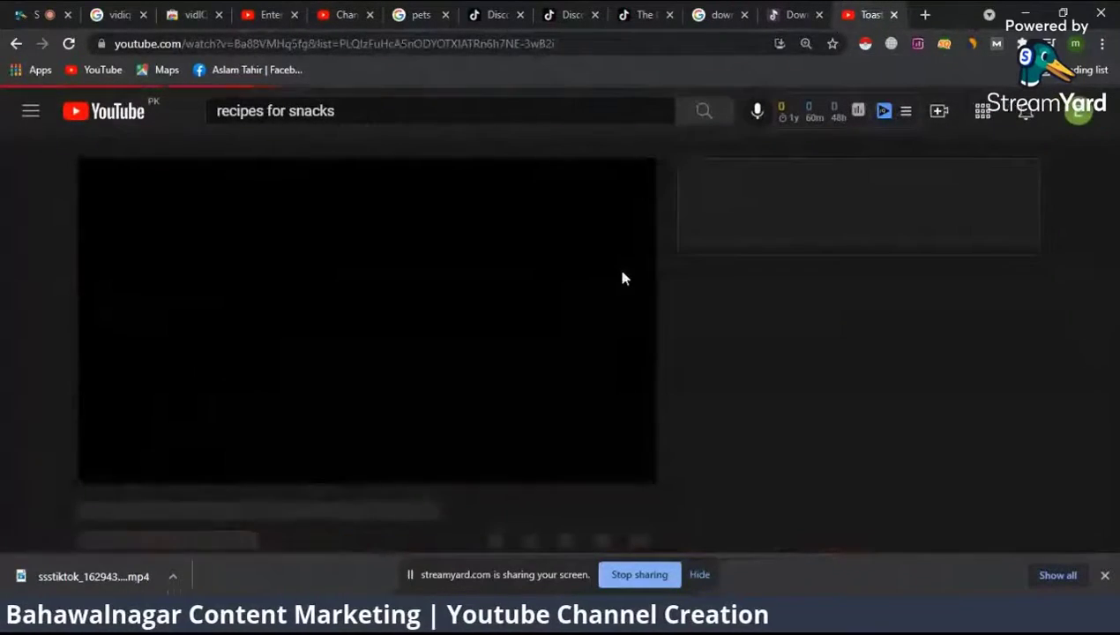
pyautogui.scroll(-2, 629, 344)
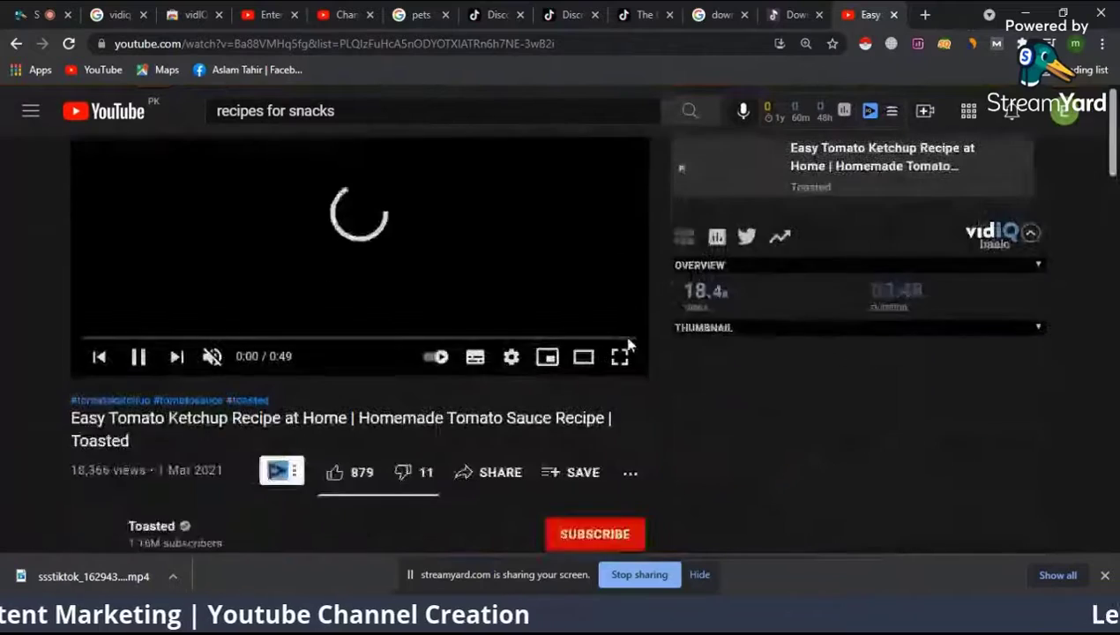
# - Find the vidIQ video tags of the tomato ketchup video and select the whole tag list
pyautogui.scroll(-10, 629, 344)
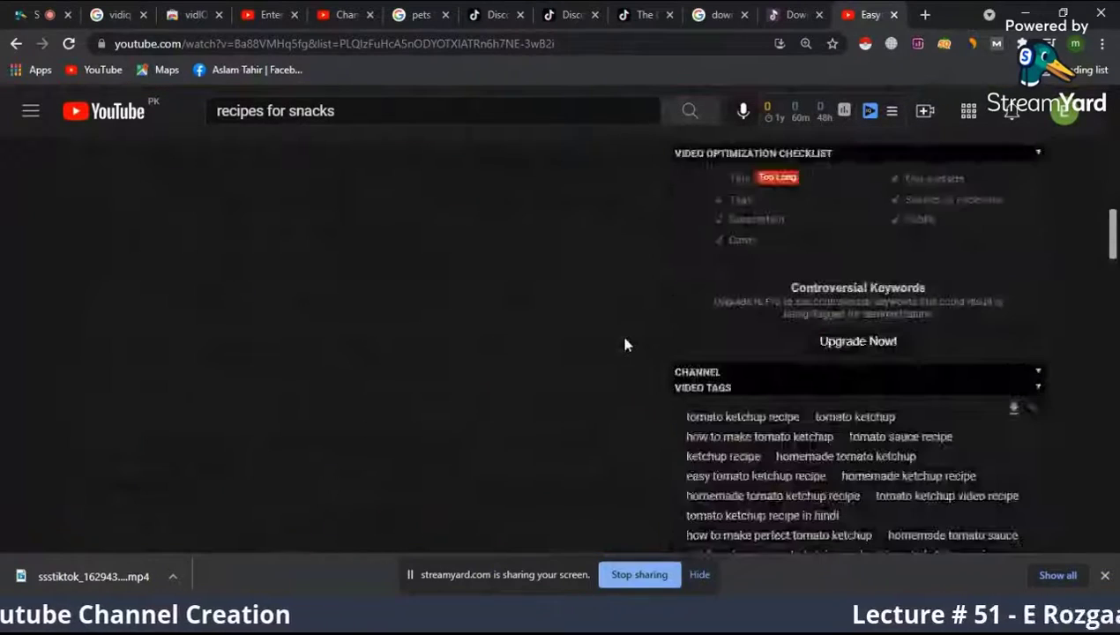
pyautogui.scroll(-8, 624, 344)
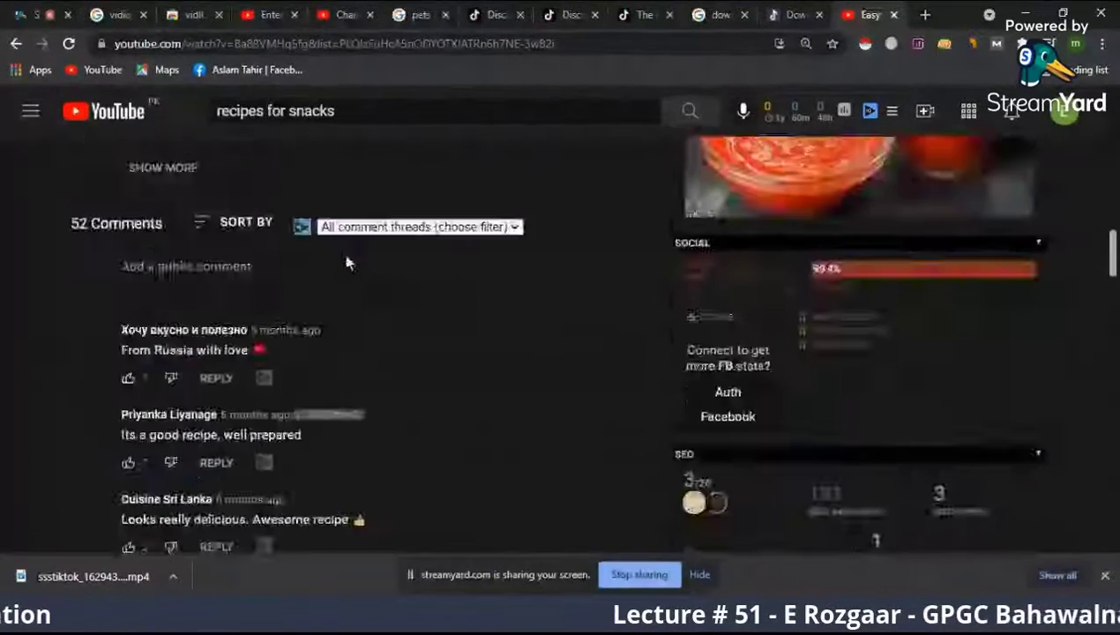
pyautogui.scroll(20, 347, 263)
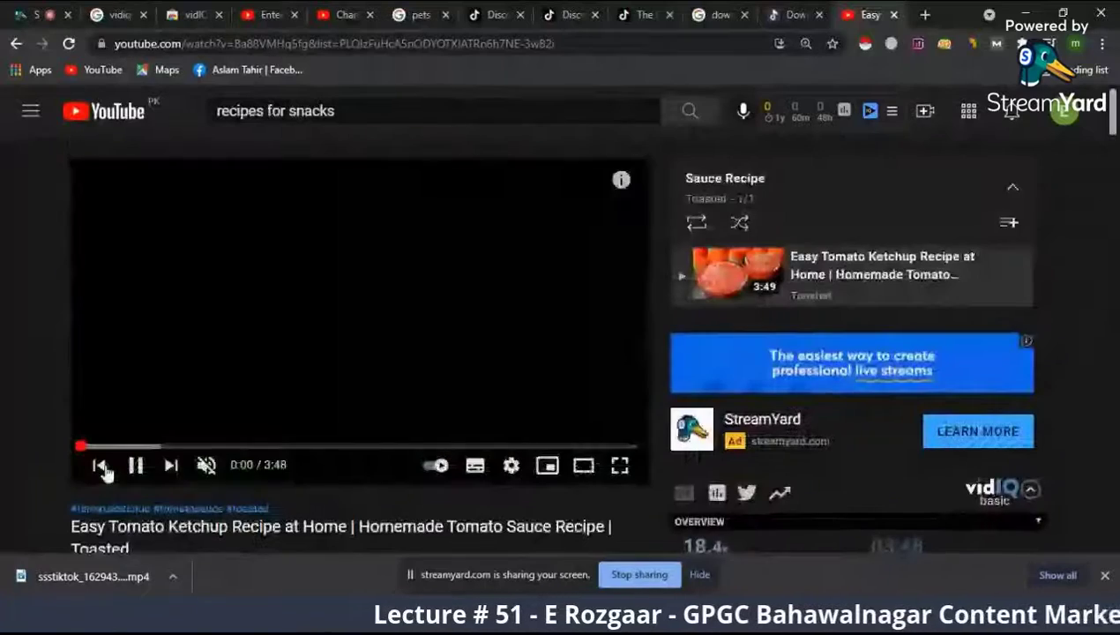
pyautogui.scroll(-10, 661, 392)
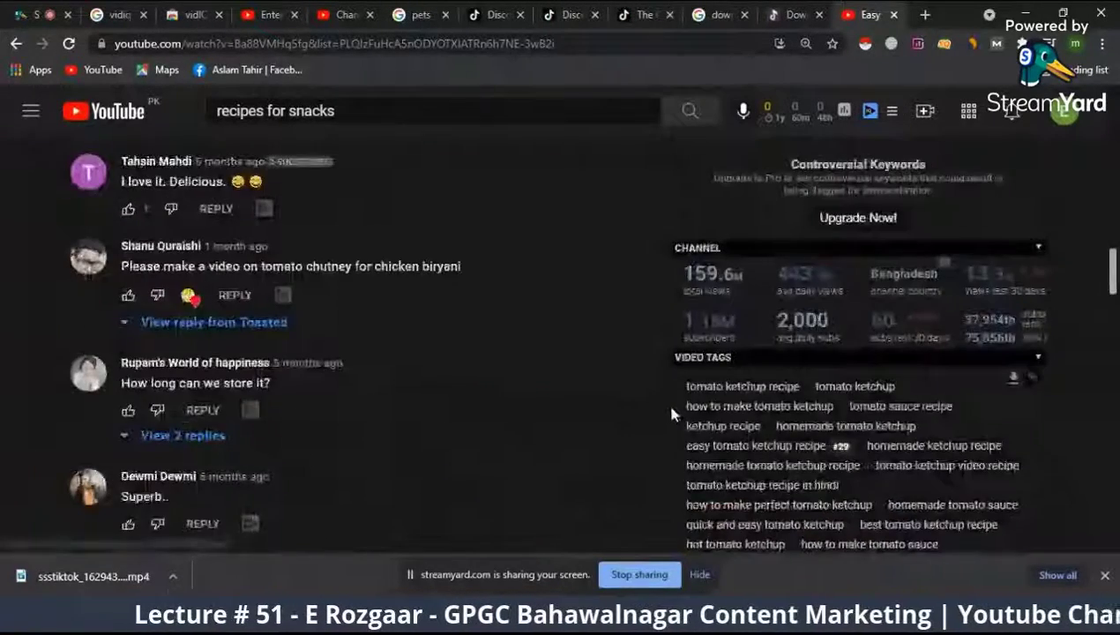
pyautogui.scroll(-4, 670, 413)
pyautogui.scroll(2, 670, 392)
pyautogui.moveTo(887, 457); pyautogui.dragTo(672, 287)
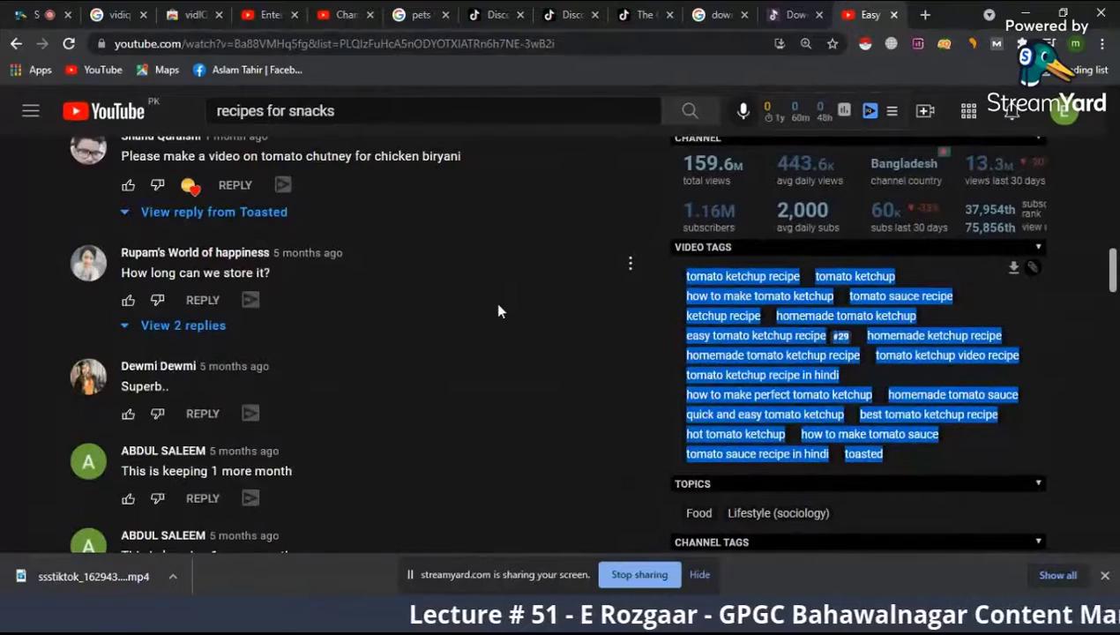
# - Glance at the Entertainment House channel page, check the viewers' comments in StreamYard, and switch to the TikTok Discover page
pyautogui.click(45, 14)
pyautogui.click(264, 10)
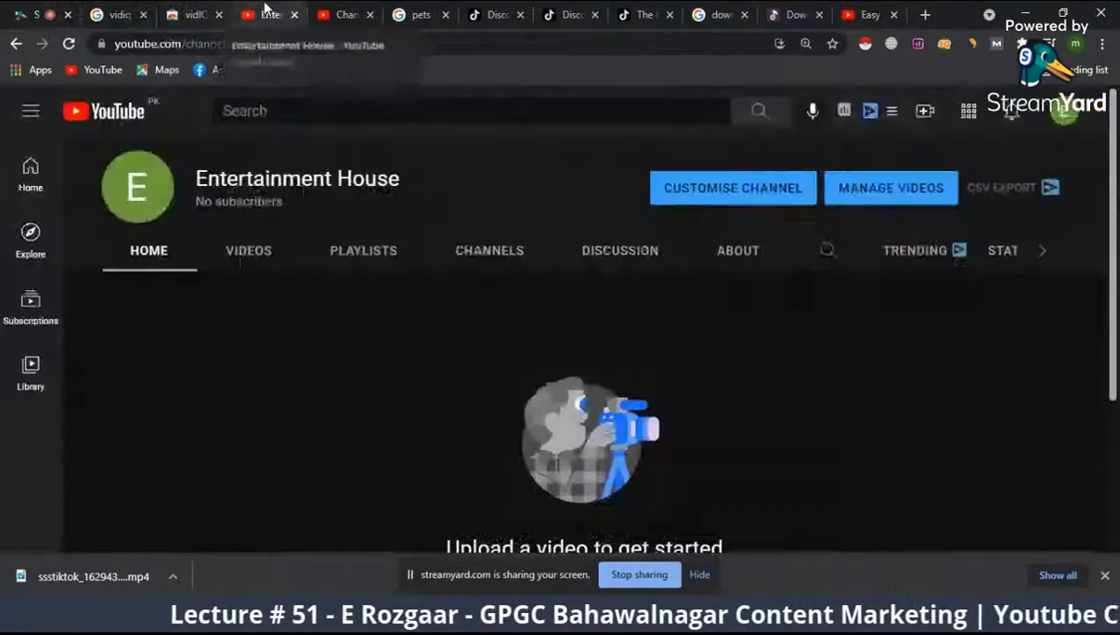
pyautogui.click(18, 16)
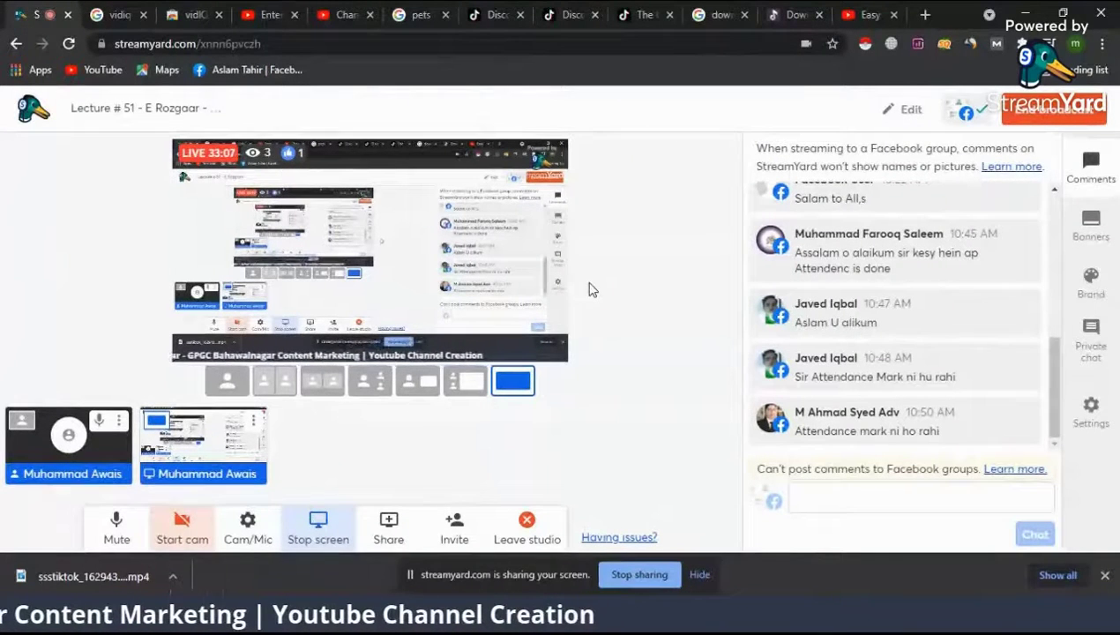
pyautogui.click(506, 9)
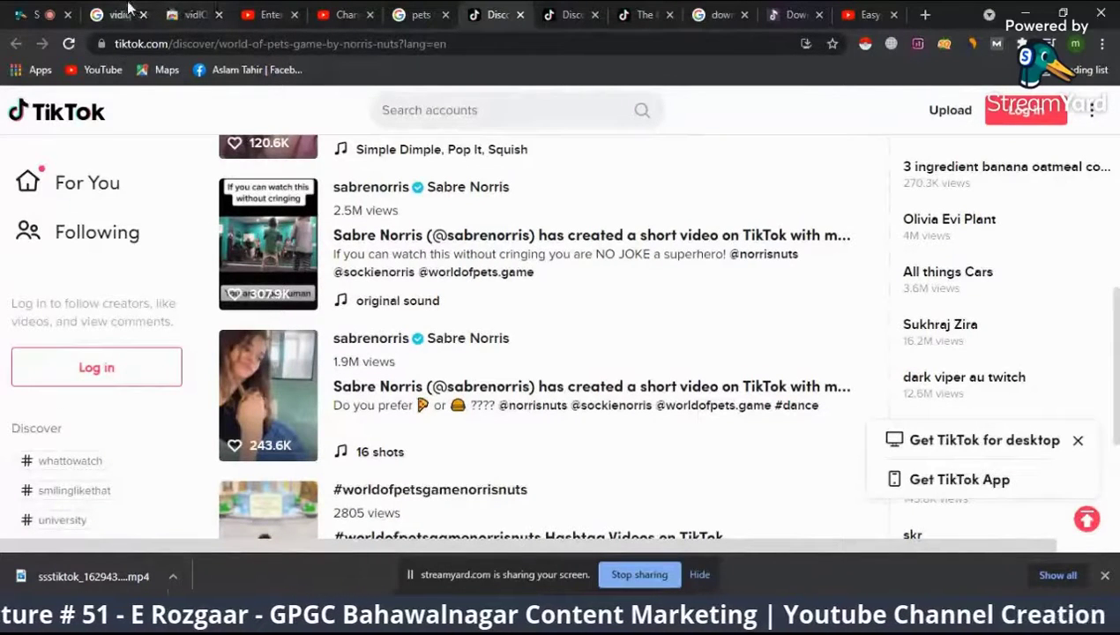
# - Switch to StreamYard, copy the attendance form link from the broadcast's description and open it in a new browser tab
pyautogui.click(37, 14)
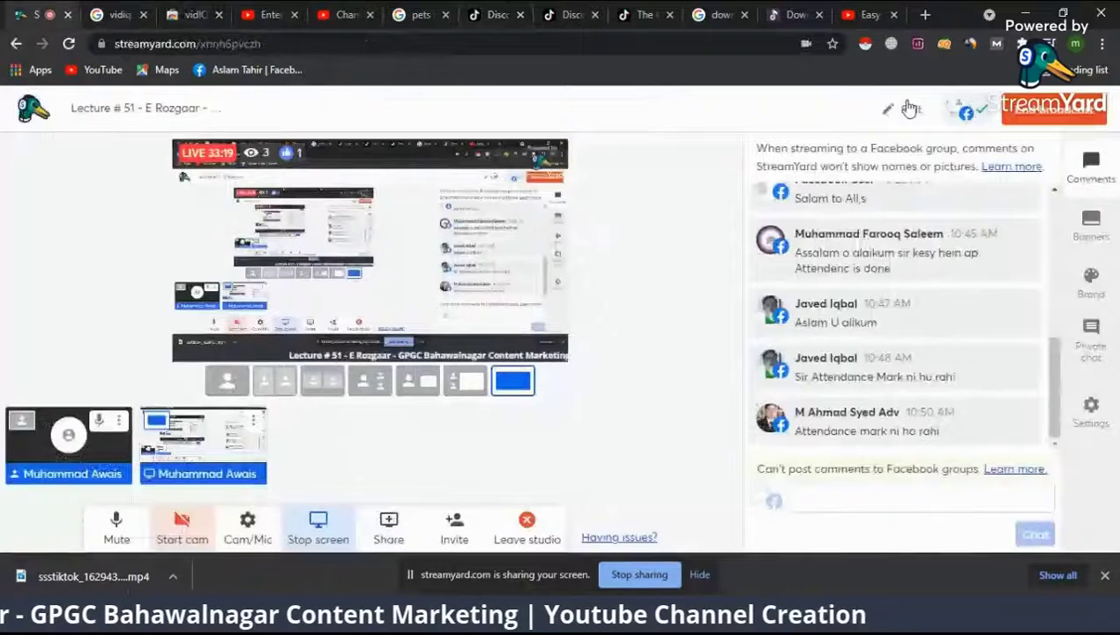
pyautogui.click(908, 107)
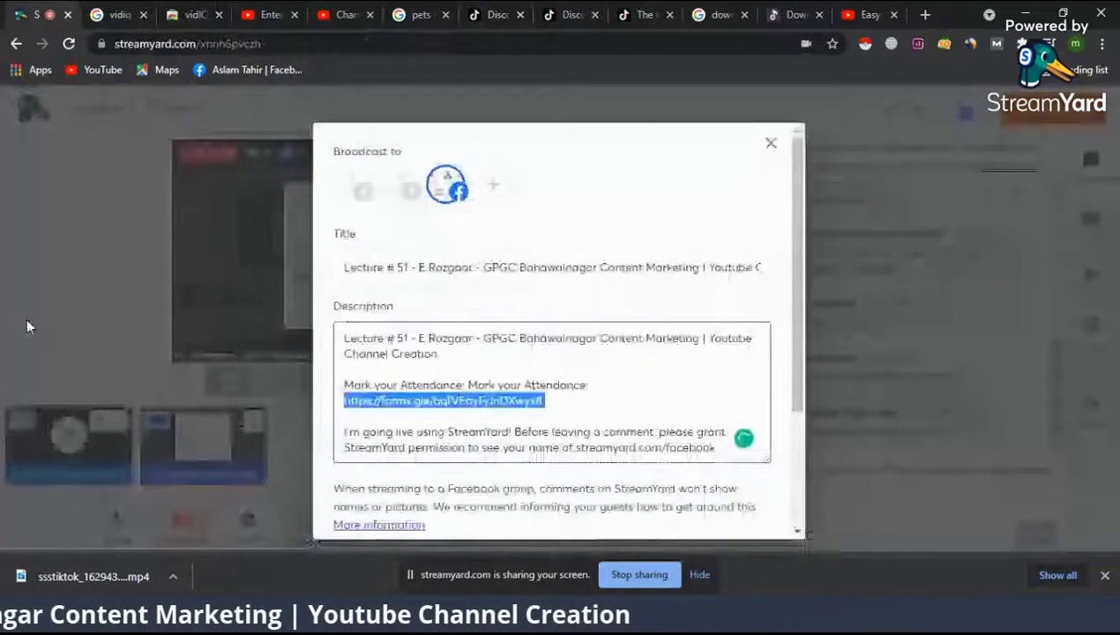
pyautogui.click(27, 320)
pyautogui.click(925, 15)
pyautogui.write('https://forms.gle/aqfVEayFyJnDXwyx8')
pyautogui.press('Return')
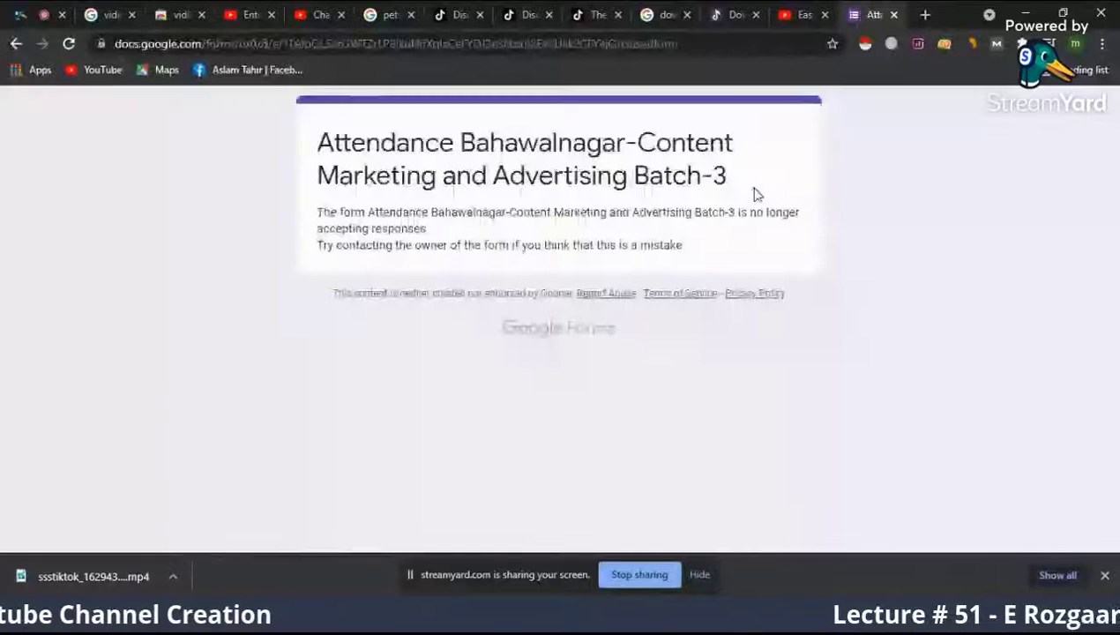
# - Highlight the attendance form's heading to check which batch it covers, and close the form
pyautogui.doubleClick(668, 177)
pyautogui.tripleClick(667, 176)
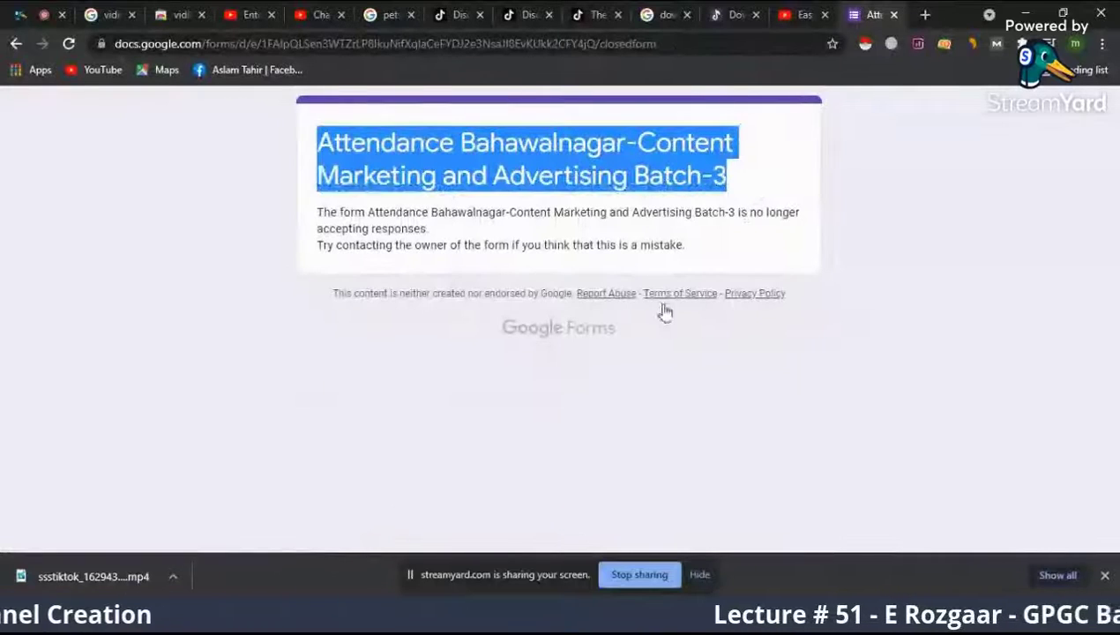
pyautogui.click(893, 16)
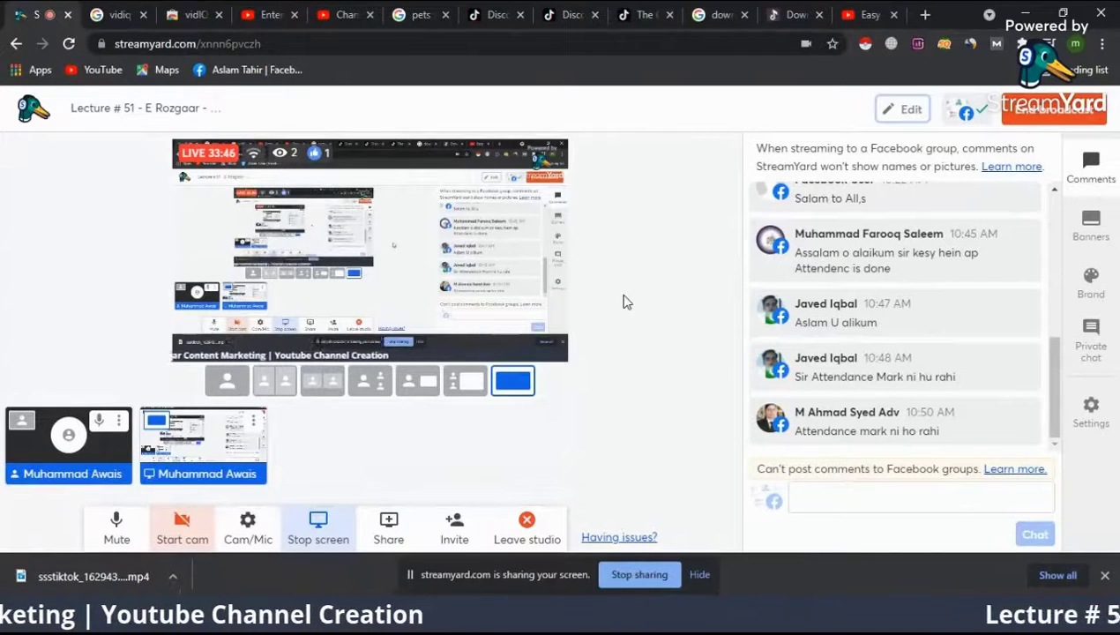
# - Return to the upload in YouTube Studio and add the channel name "Entertainment House" as its first tag, without a hash sign
pyautogui.click(340, 10)
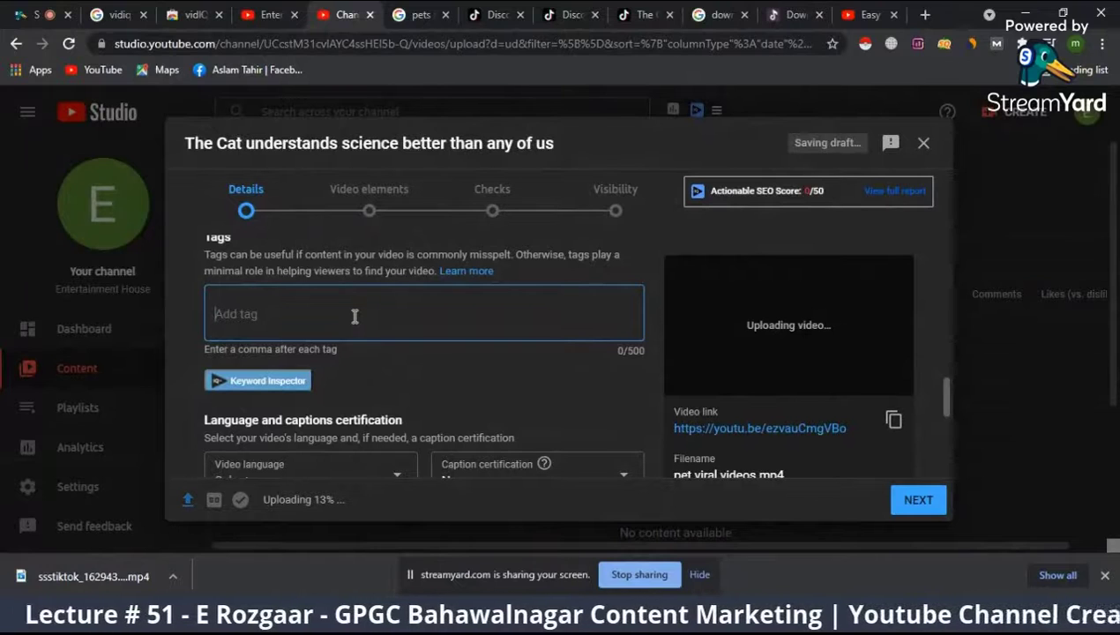
pyautogui.write('#')
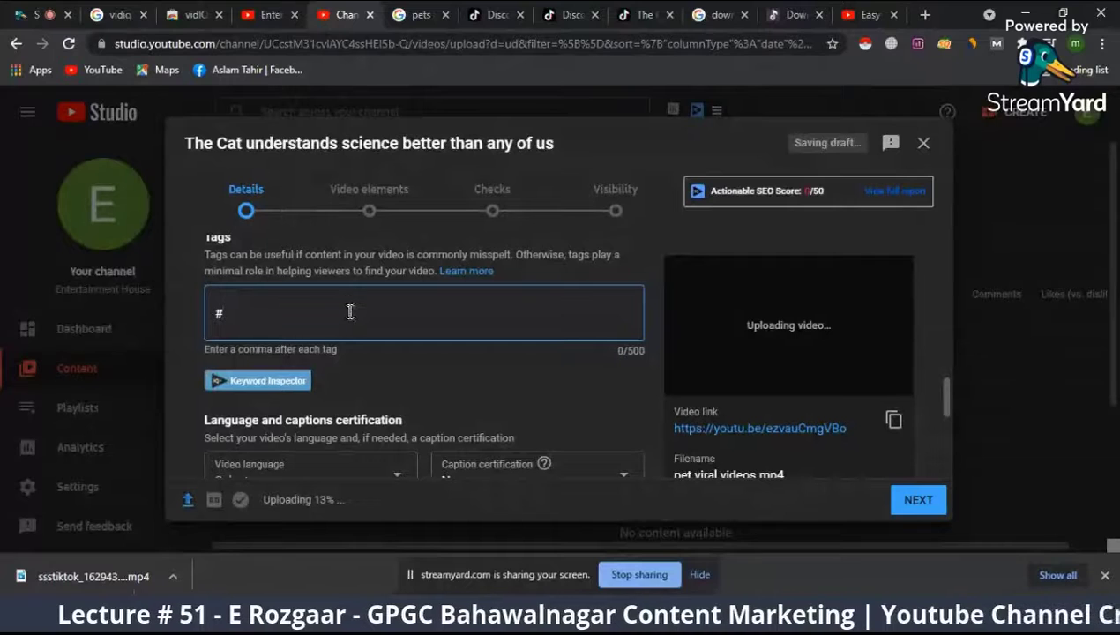
pyautogui.write('Entertainmenth')
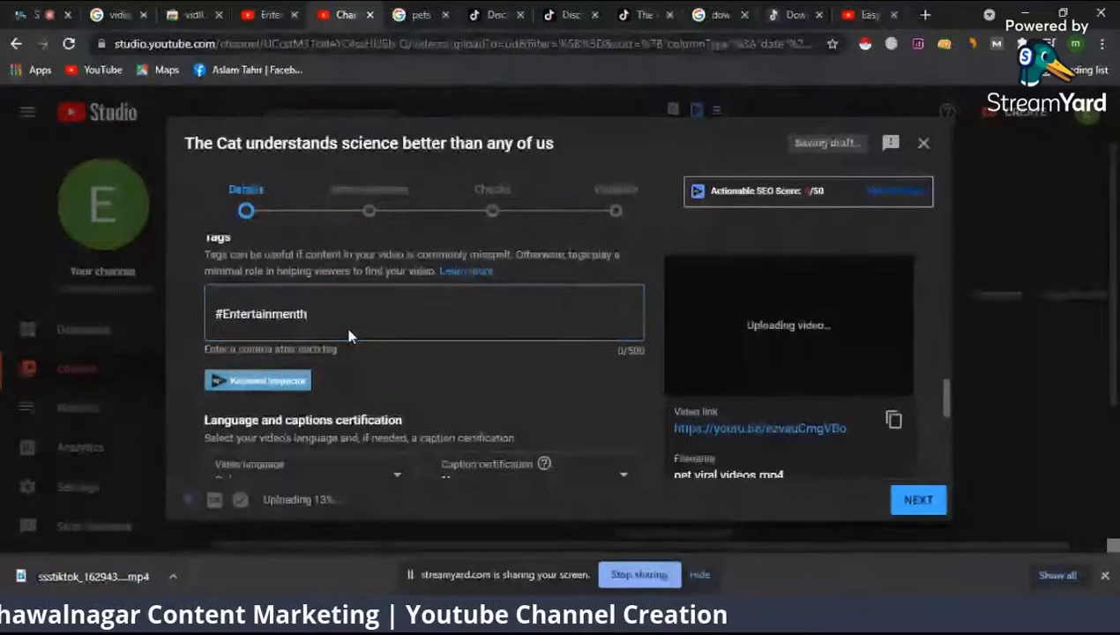
pyautogui.write('ouse')
pyautogui.press('BackSpace')
pyautogui.press('BackSpace')
pyautogui.press('BackSpace')
pyautogui.press('BackSpace')
pyautogui.press('BackSpace')
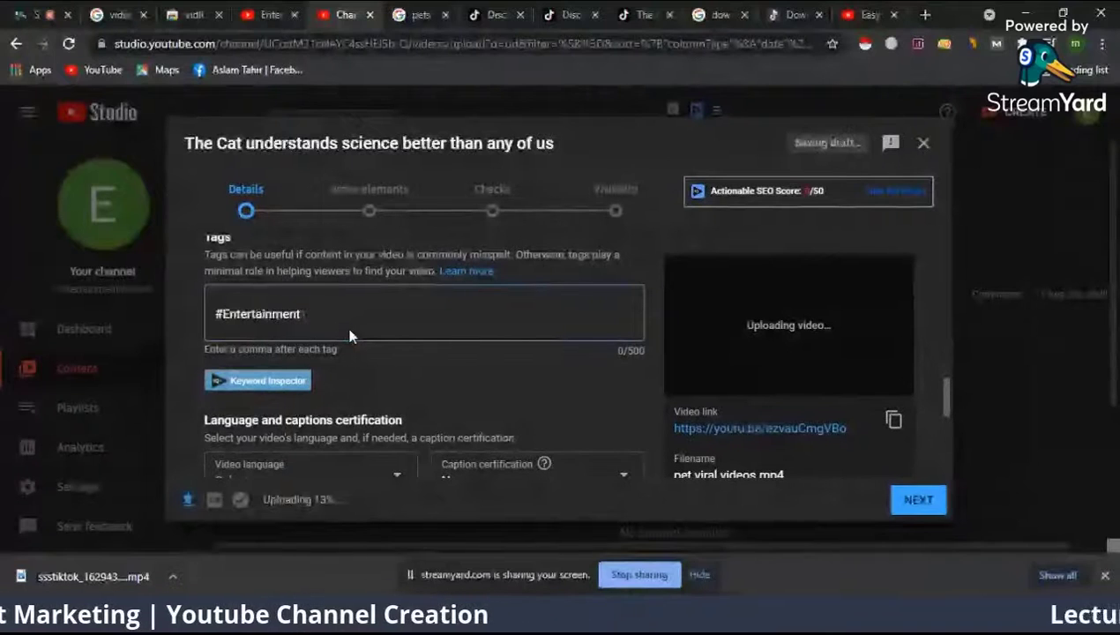
pyautogui.write('House')
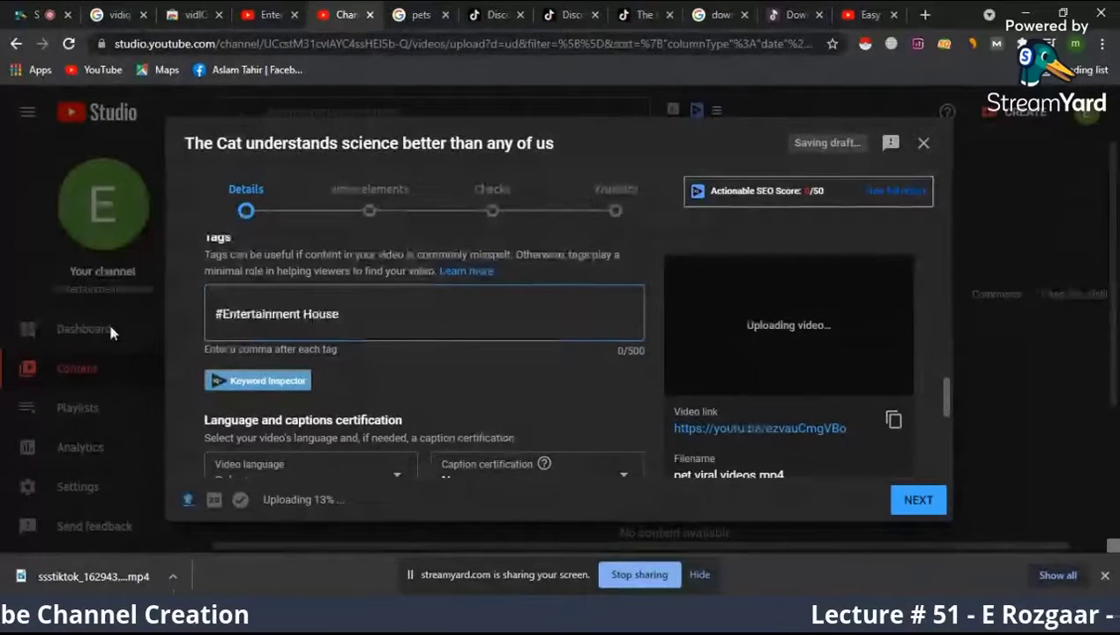
pyautogui.moveTo(223, 313); pyautogui.dragTo(188, 314)
pyautogui.press('BackSpace')
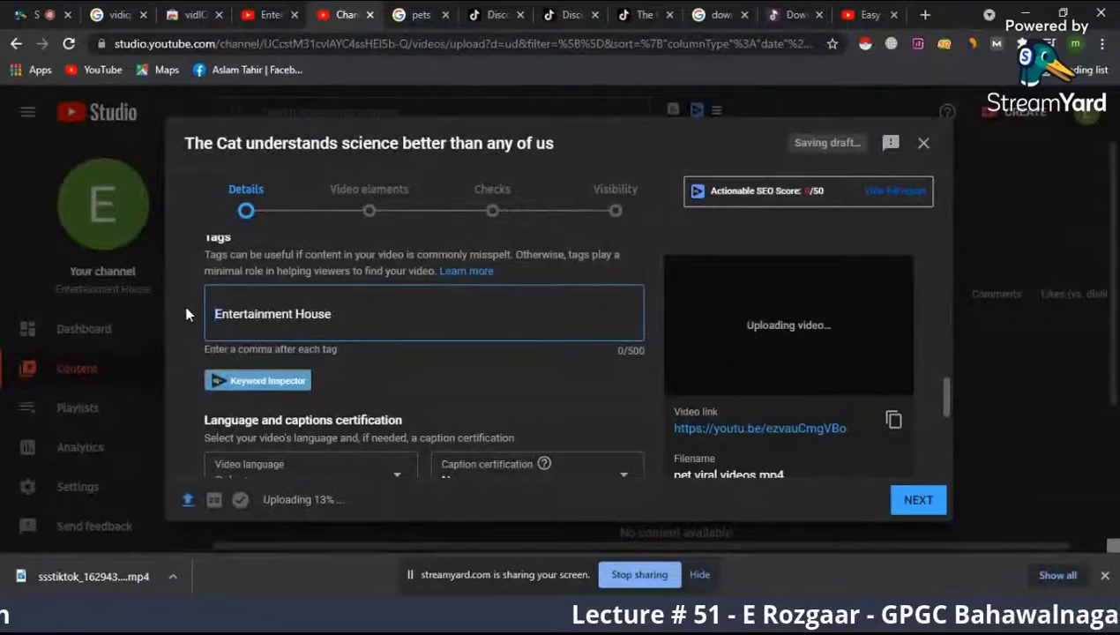
pyautogui.press('Return')
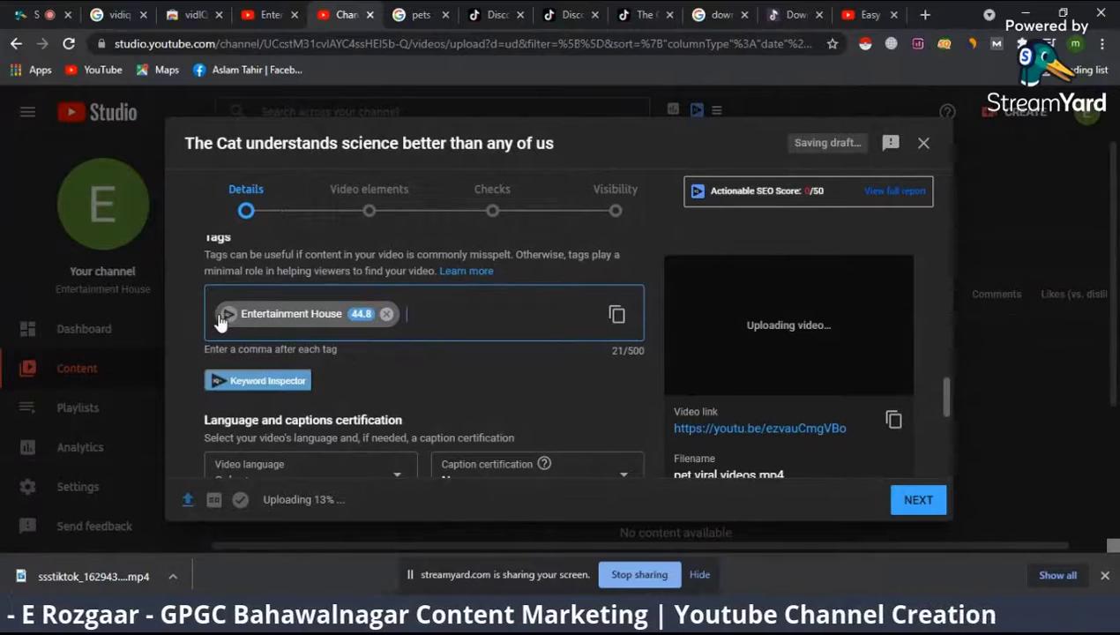
# - Add the tags "pets videos" and "pets funny videos" to the upload
pyautogui.write('pets videos')
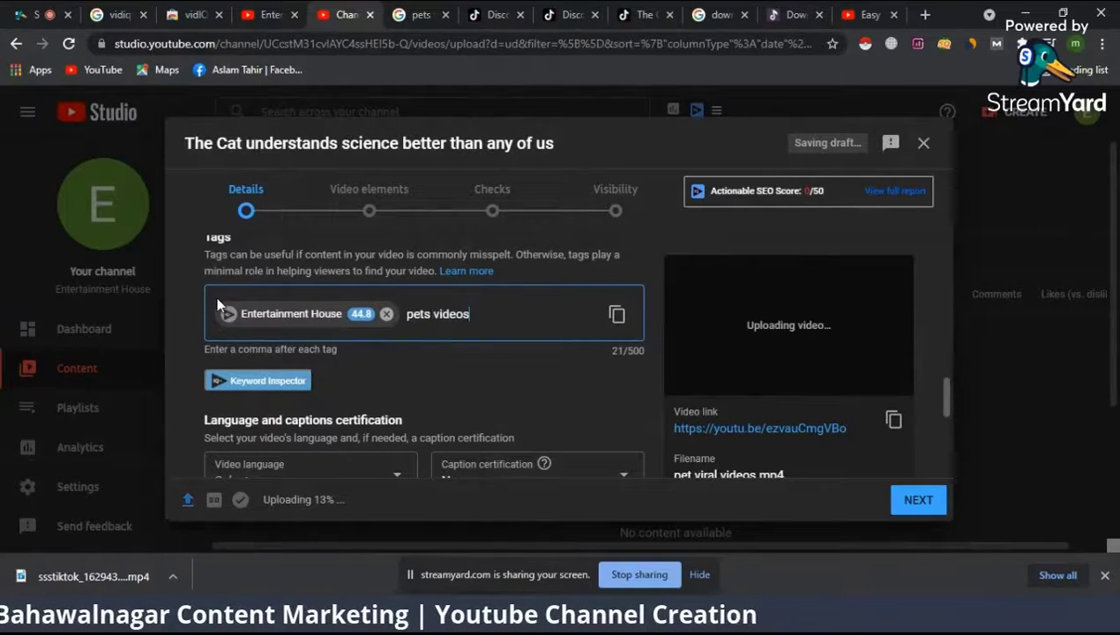
pyautogui.press('Return')
pyautogui.write('pets fu')
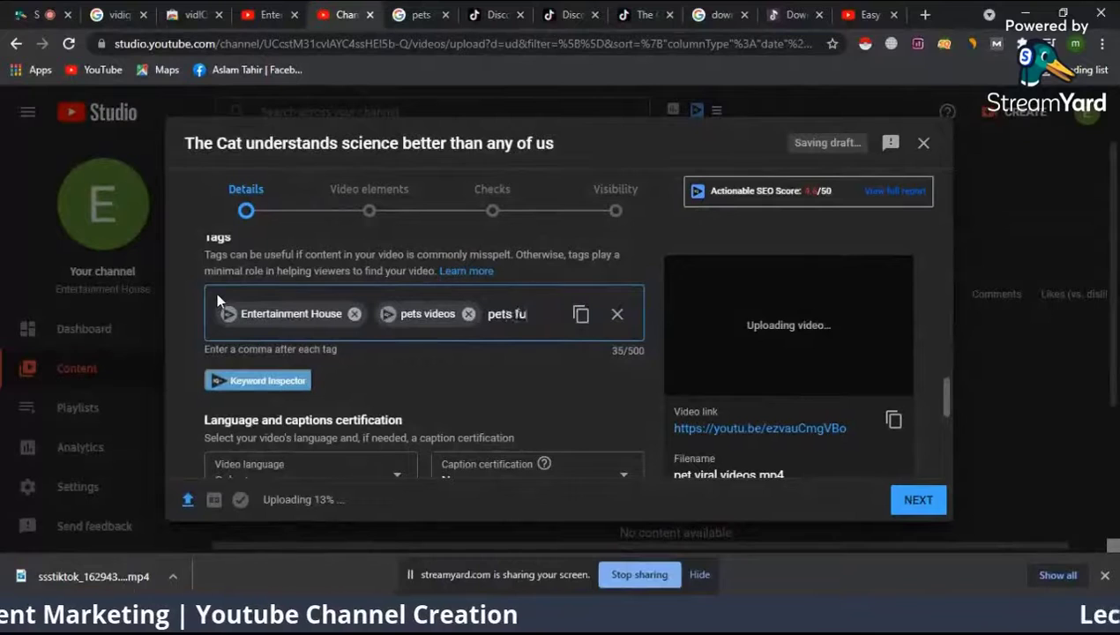
pyautogui.write('nny videos')
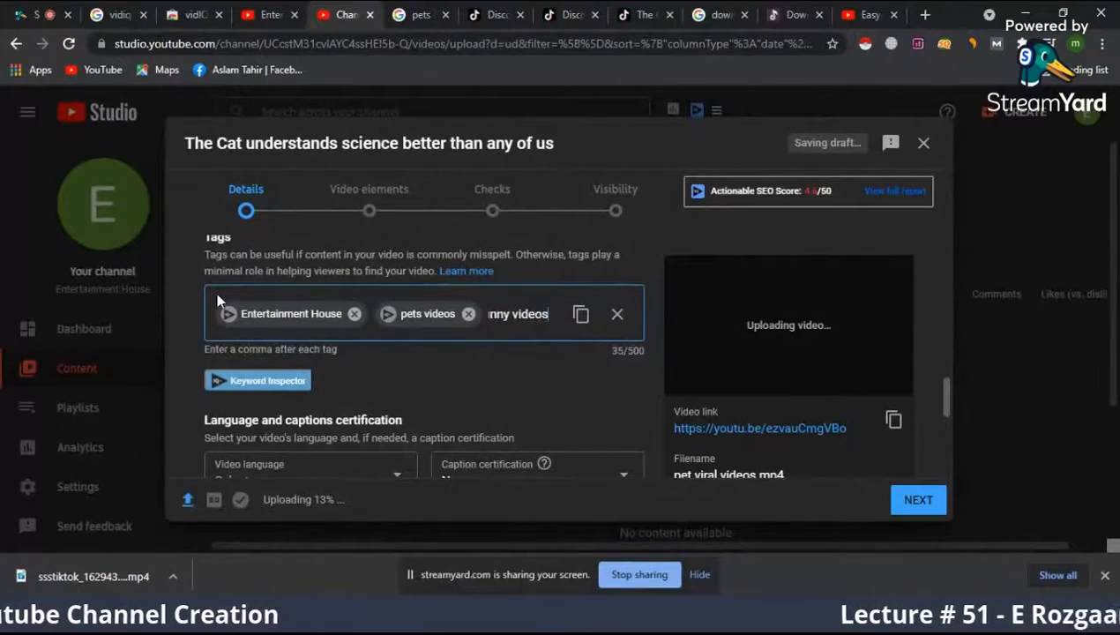
pyautogui.press('Return')
# - Add the tags "pets viral video", "pet ideas" and "cat video" to the upload
pyautogui.write('pets ')
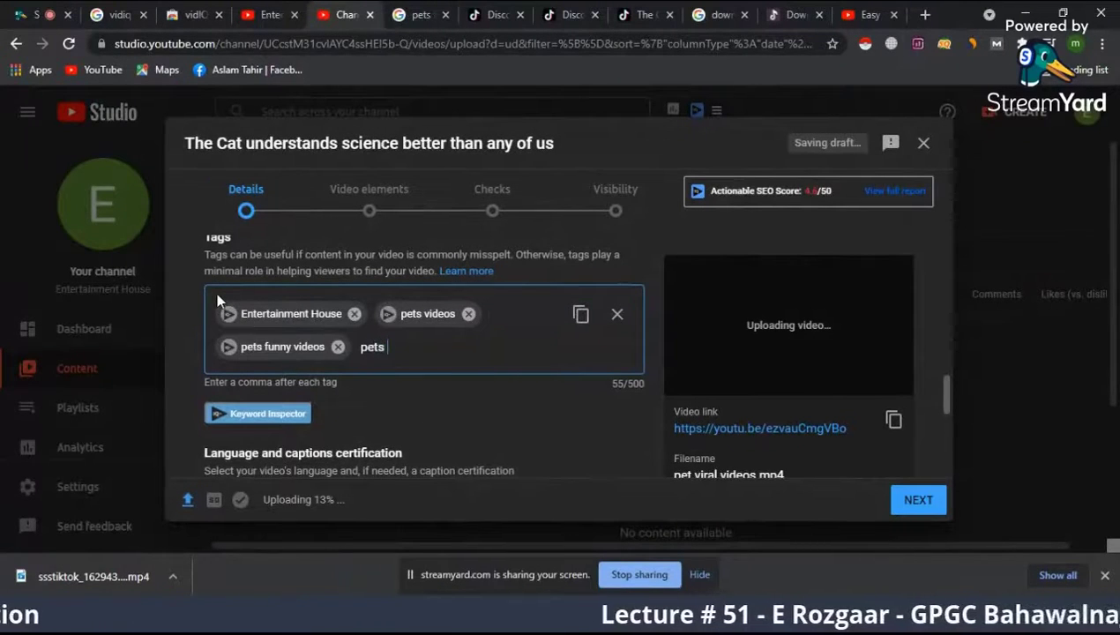
pyautogui.write('viral video')
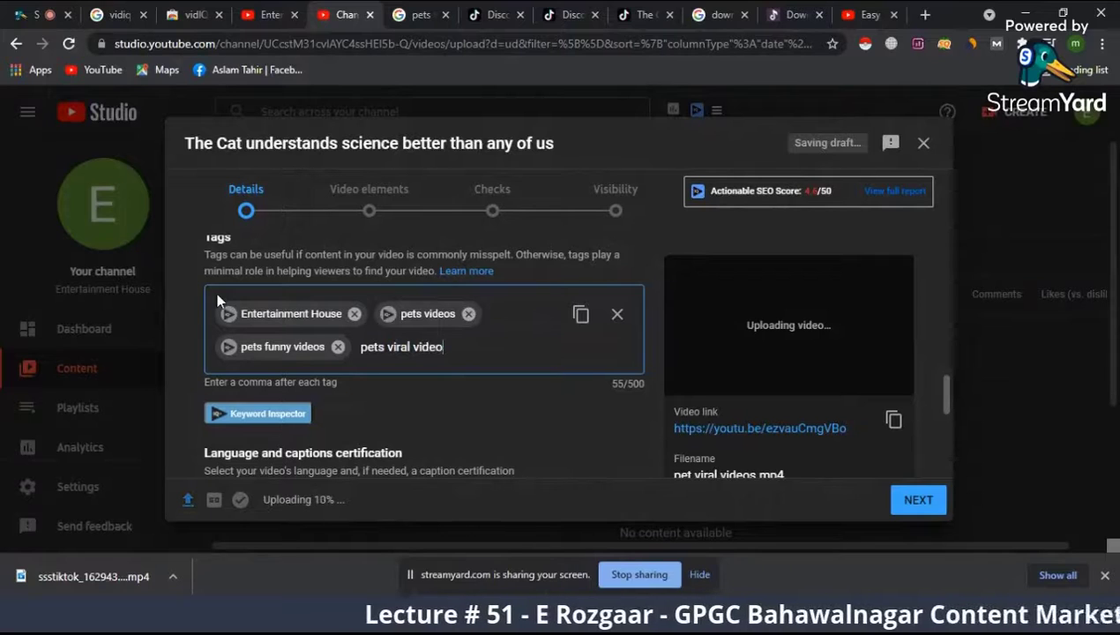
pyautogui.write('.')
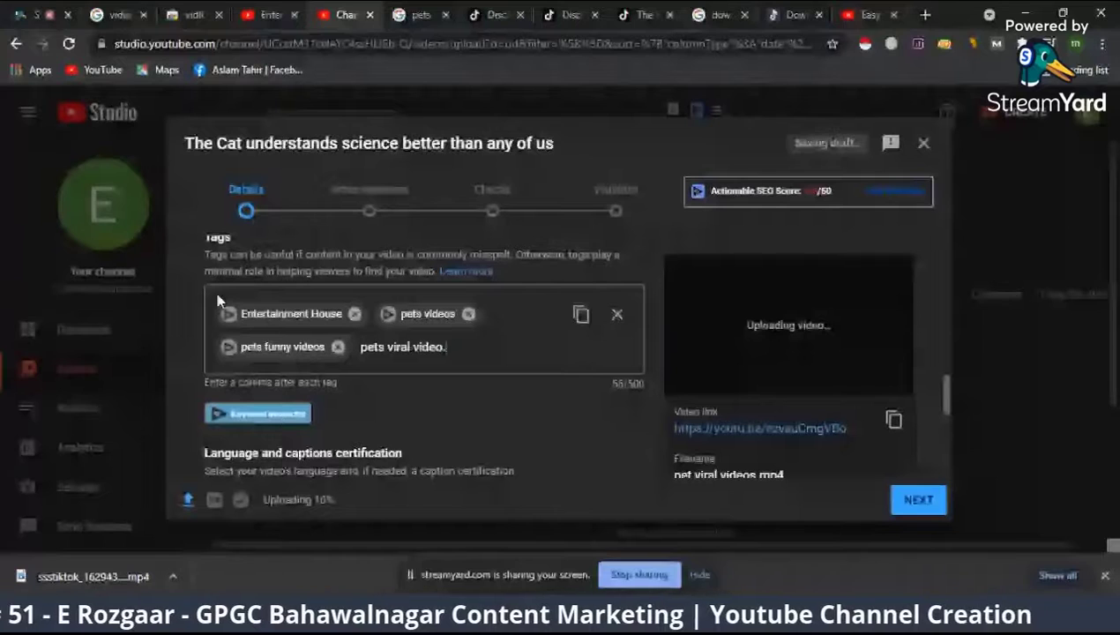
pyautogui.press('BackSpace')
pyautogui.write(',pet idea')
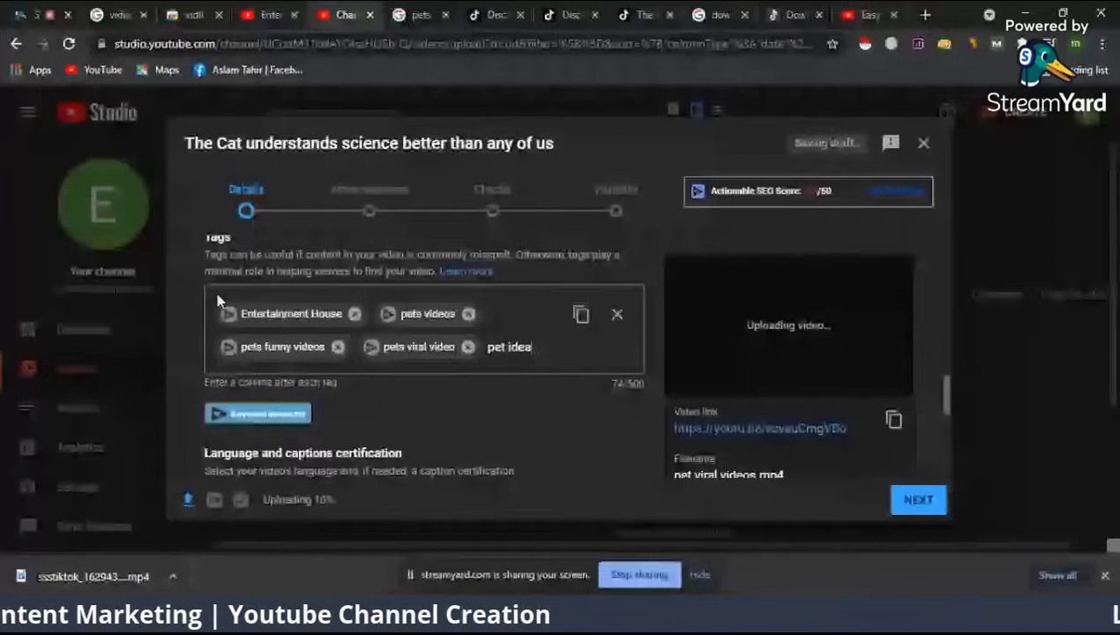
pyautogui.write('s,cat vi')
pyautogui.write('deo,')
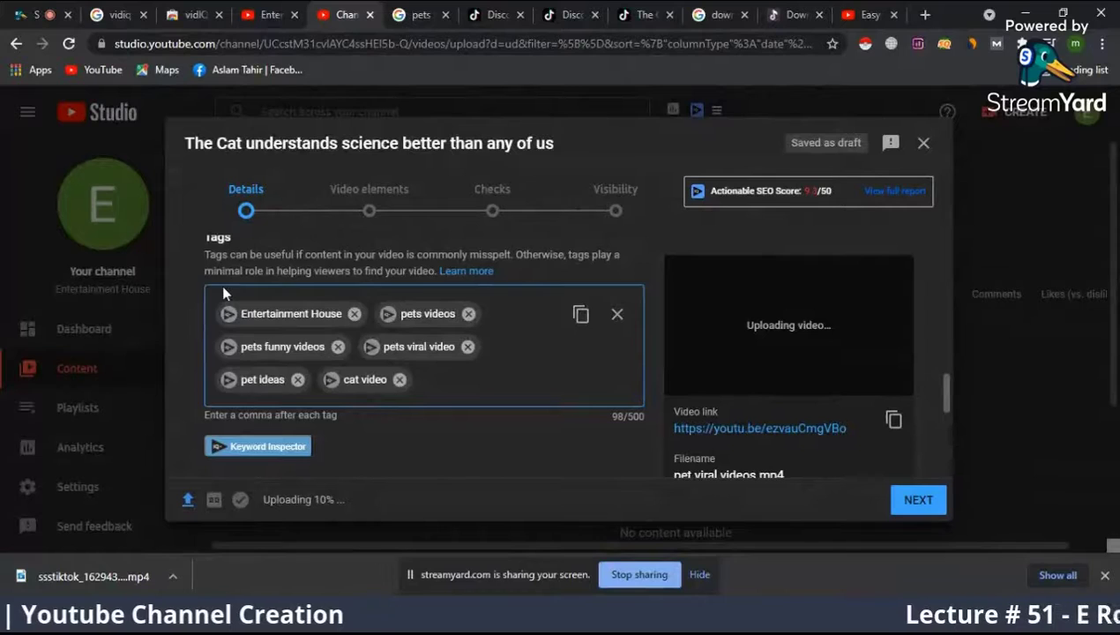
# - Compare the upload's title with its tags and review the automatic chapters and tag sections
pyautogui.scroll(-4, 434, 391)
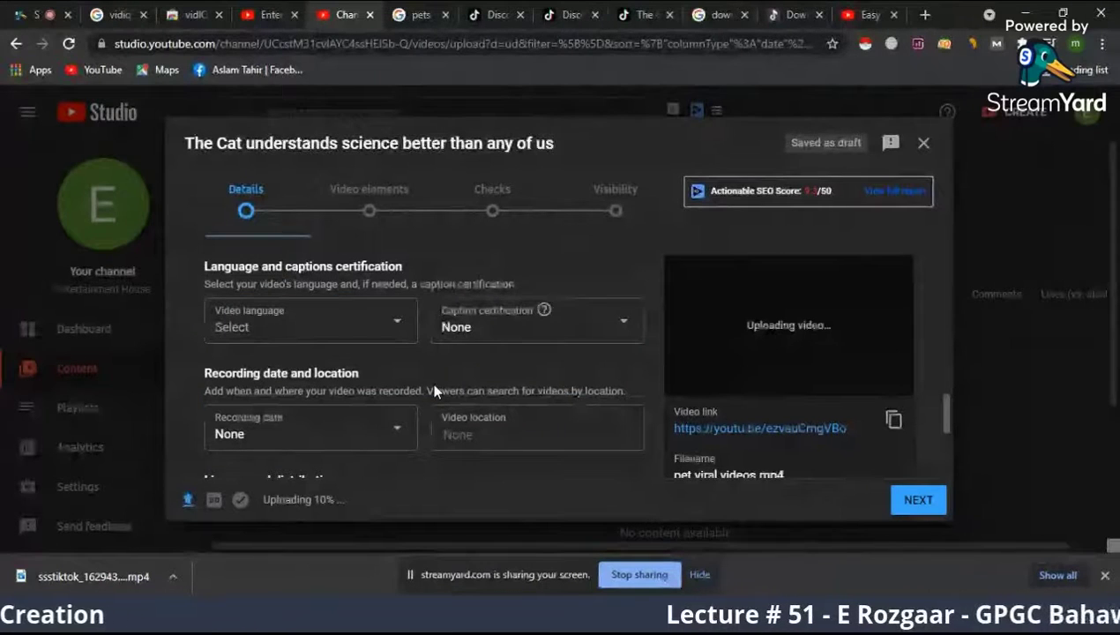
pyautogui.scroll(8, 431, 392)
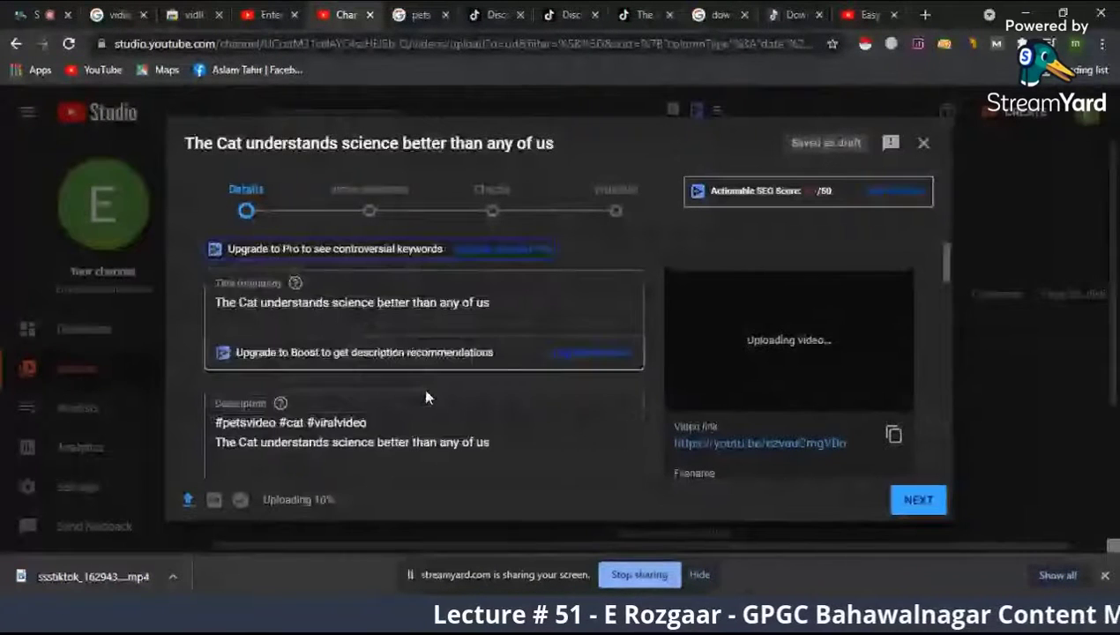
pyautogui.scroll(1, 426, 397)
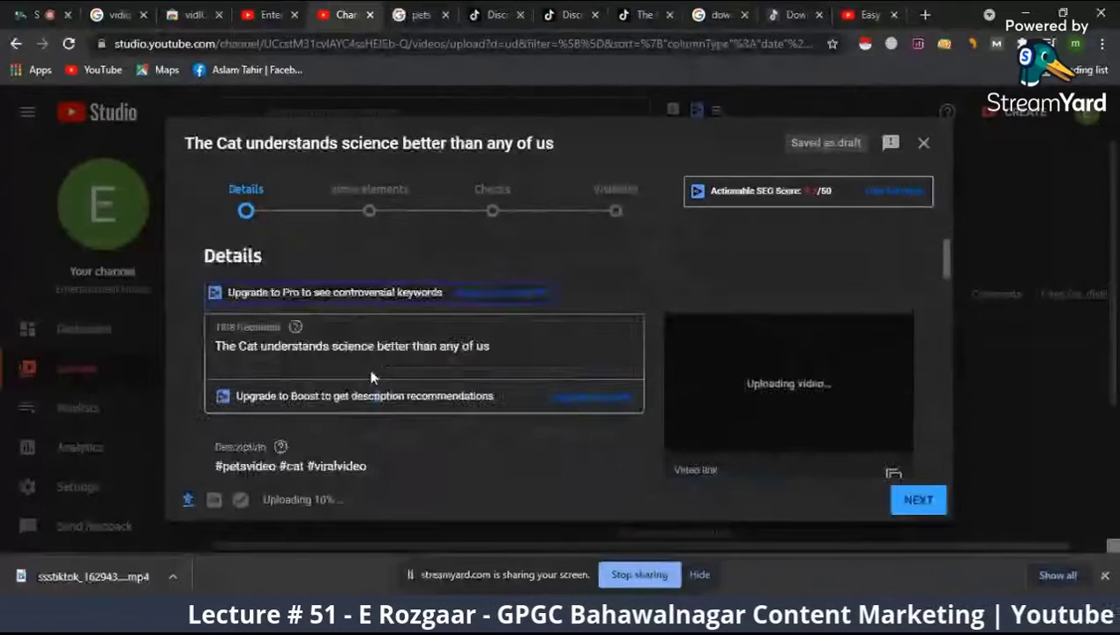
pyautogui.tripleClick(300, 344)
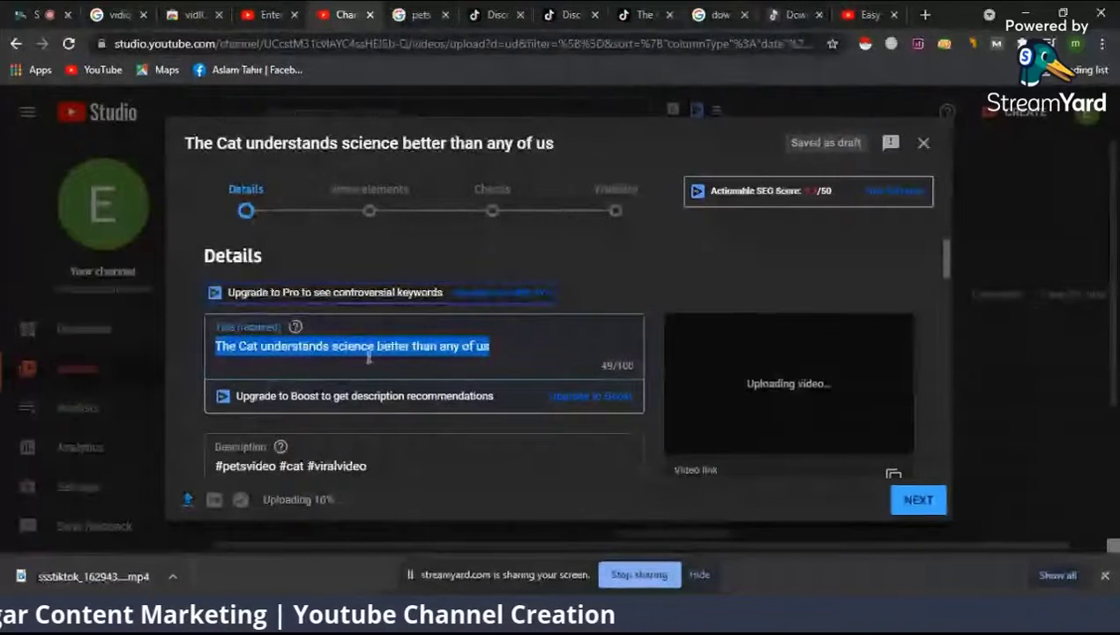
pyautogui.scroll(-10, 364, 352)
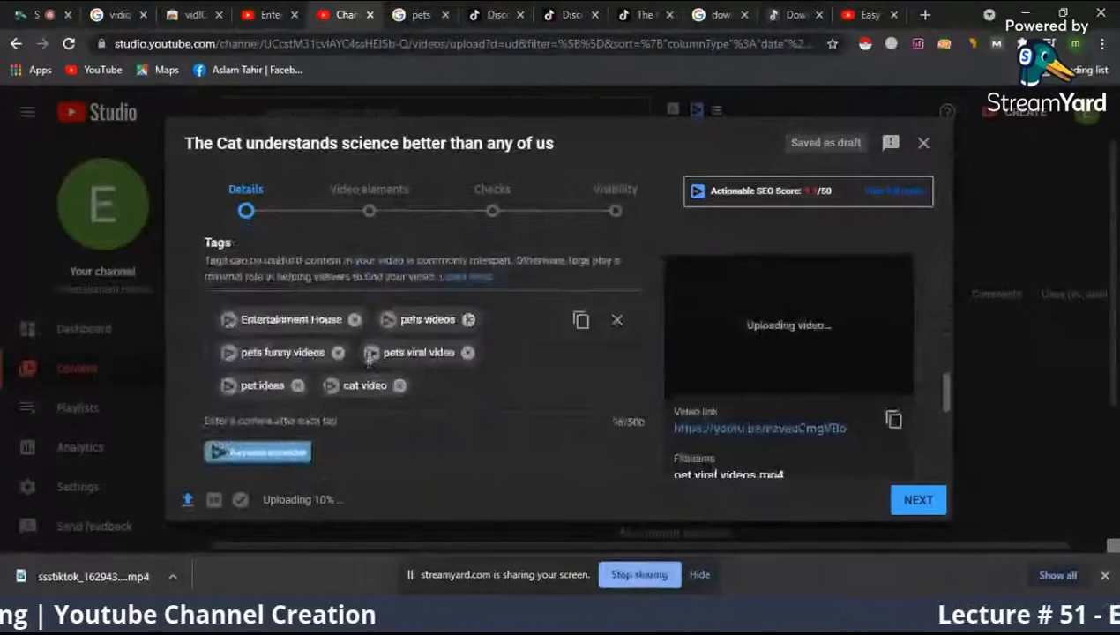
pyautogui.scroll(-1, 366, 361)
pyautogui.scroll(1, 368, 364)
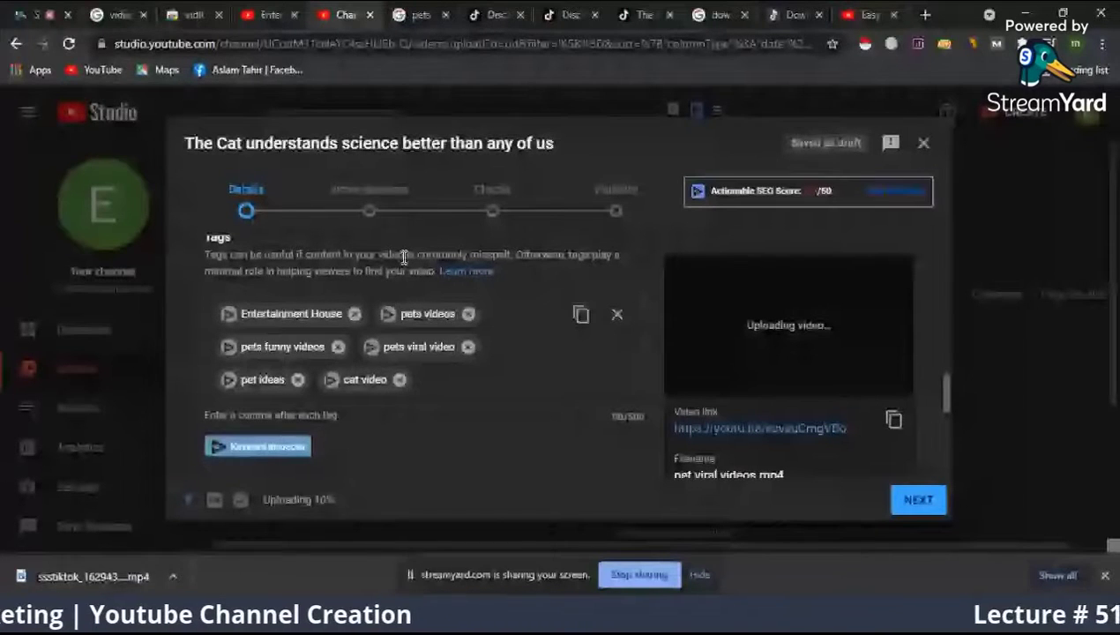
pyautogui.scroll(2, 403, 257)
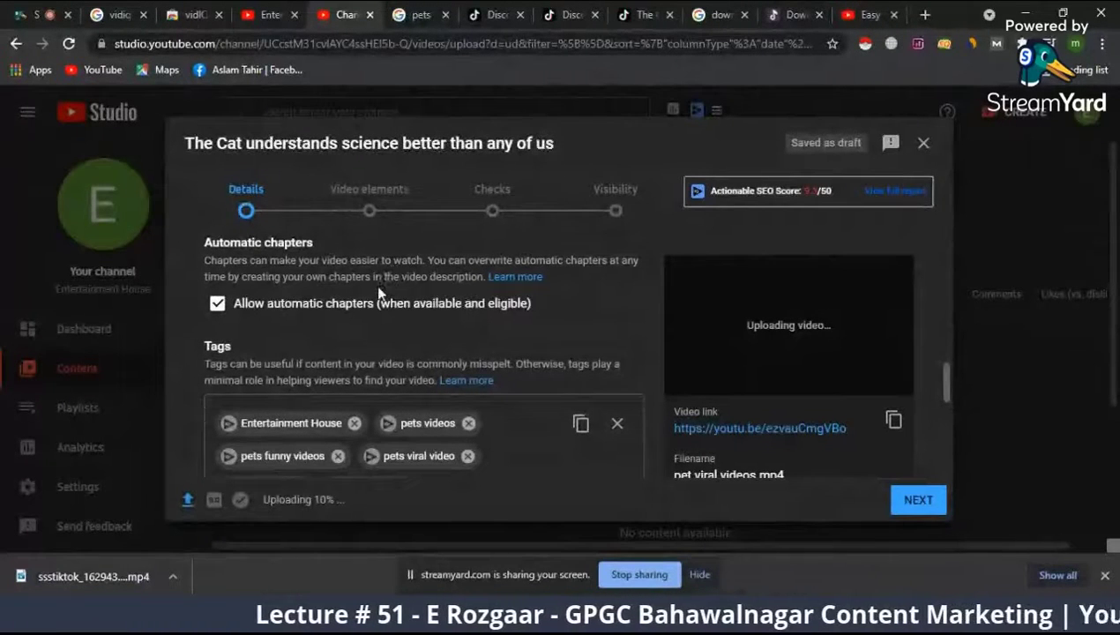
pyautogui.scroll(-3, 380, 291)
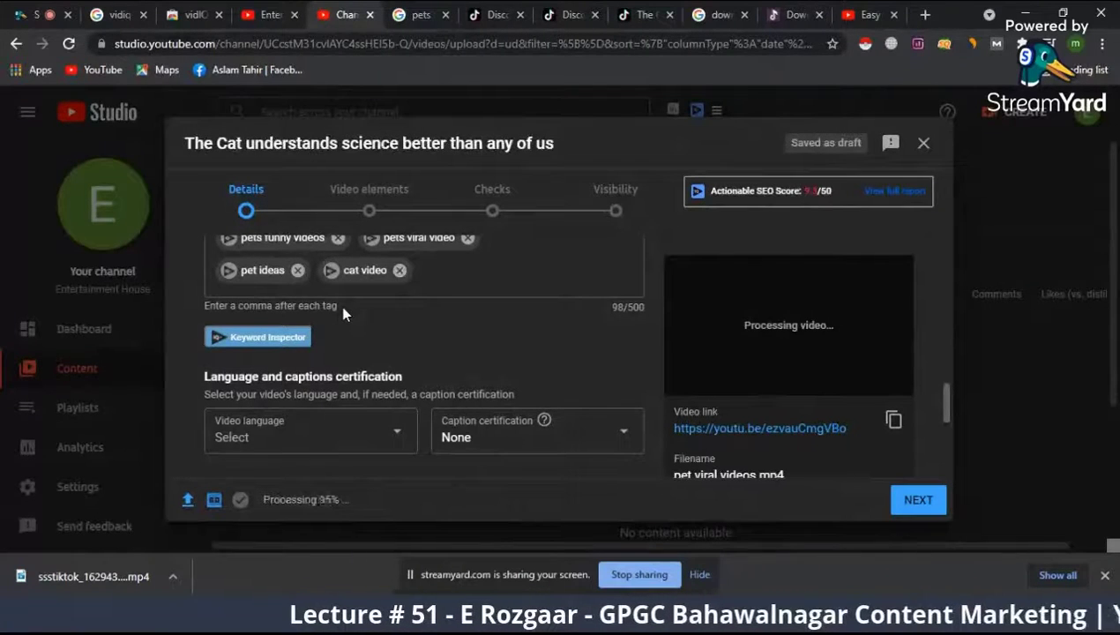
# - Look over the remaining upload details, from recording date, licence and distribution to category, comments and ratings
pyautogui.scroll(-3, 353, 346)
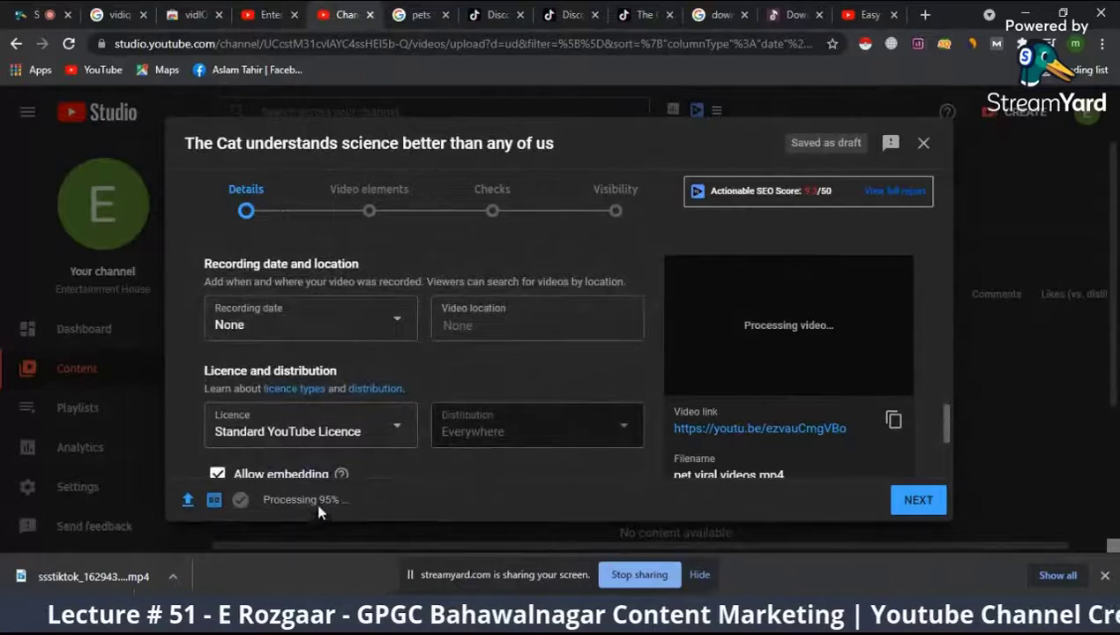
pyautogui.scroll(-5, 398, 353)
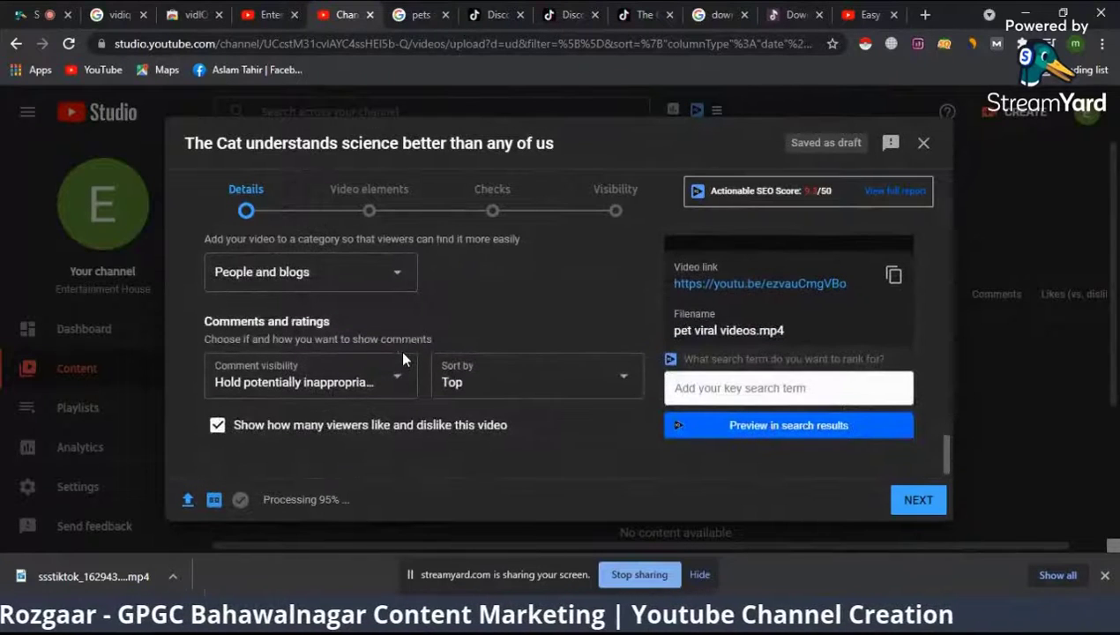
pyautogui.scroll(5, 378, 375)
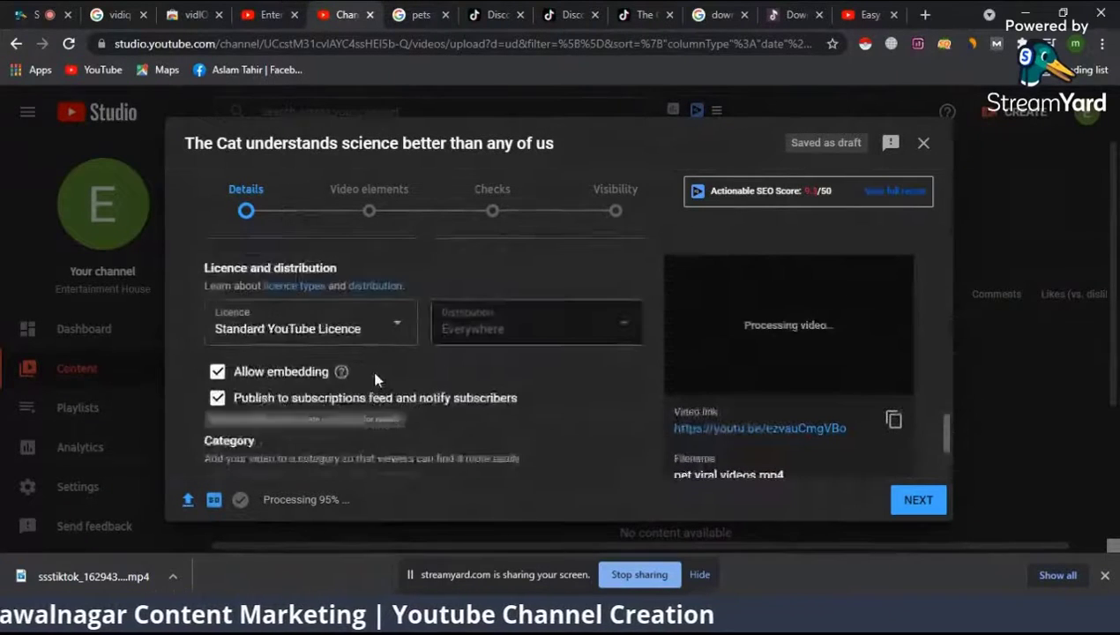
pyautogui.scroll(10, 371, 369)
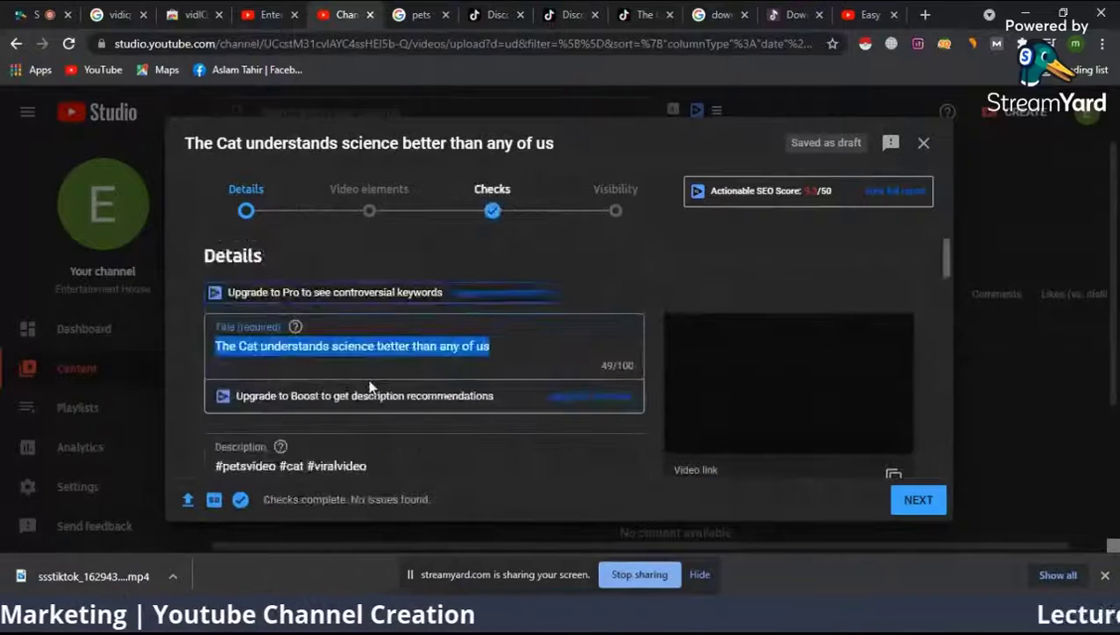
pyautogui.scroll(-3, 370, 388)
pyautogui.scroll(-10, 371, 388)
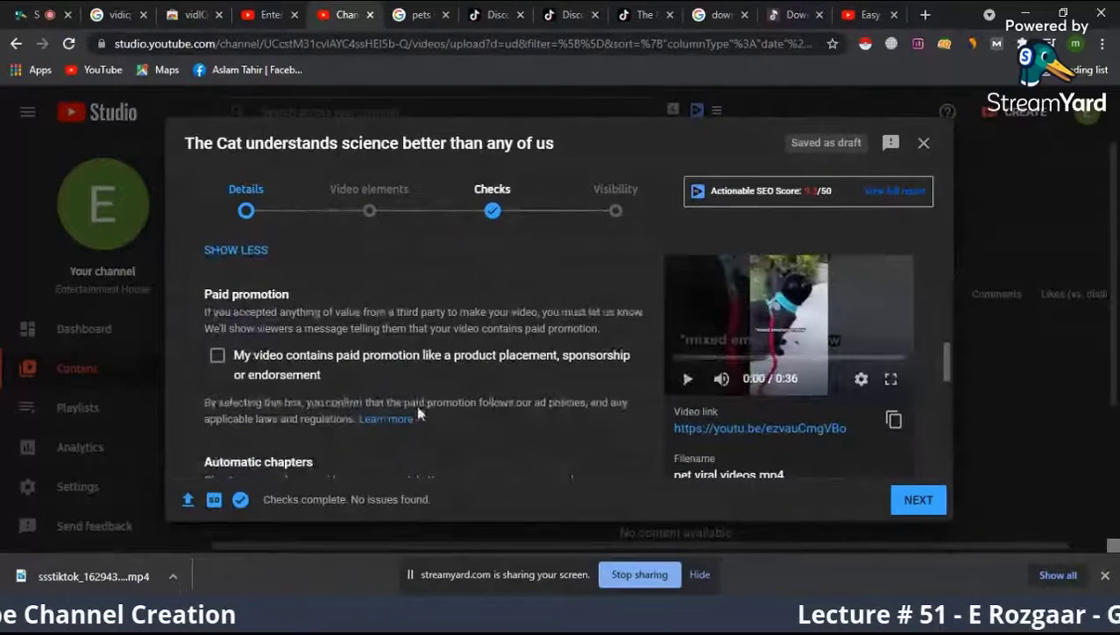
pyautogui.scroll(-8, 388, 340)
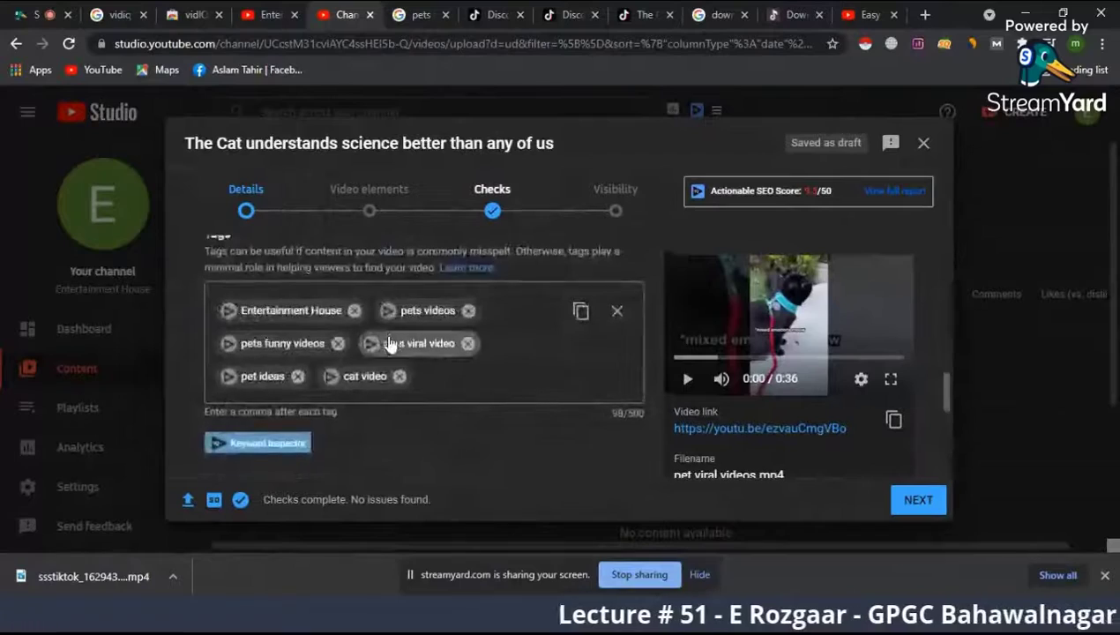
pyautogui.scroll(-5, 388, 341)
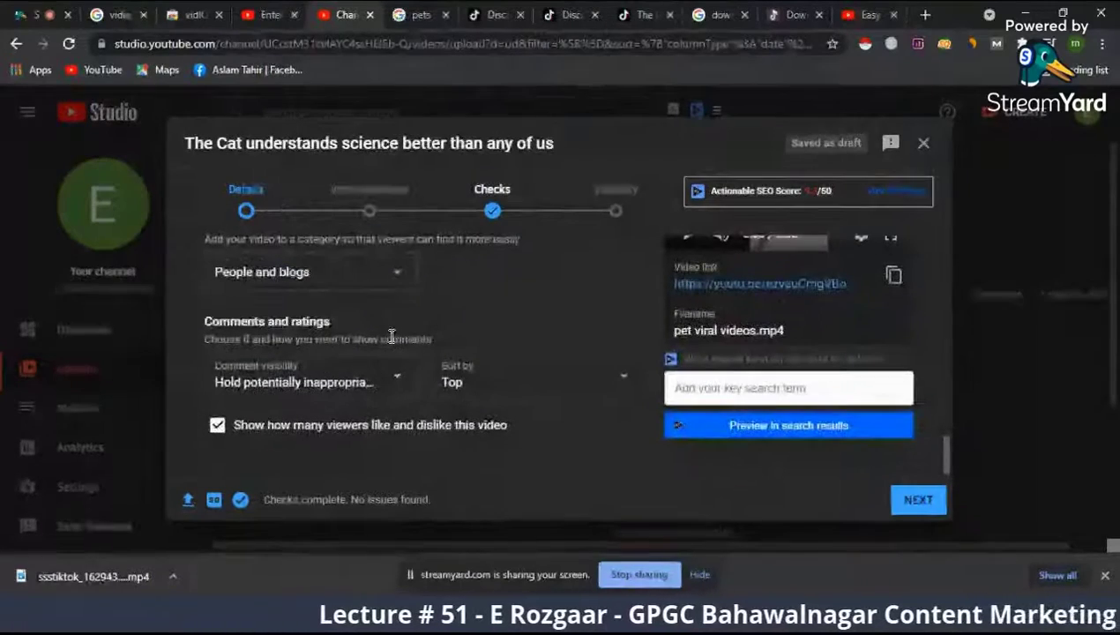
pyautogui.click(77, 8)
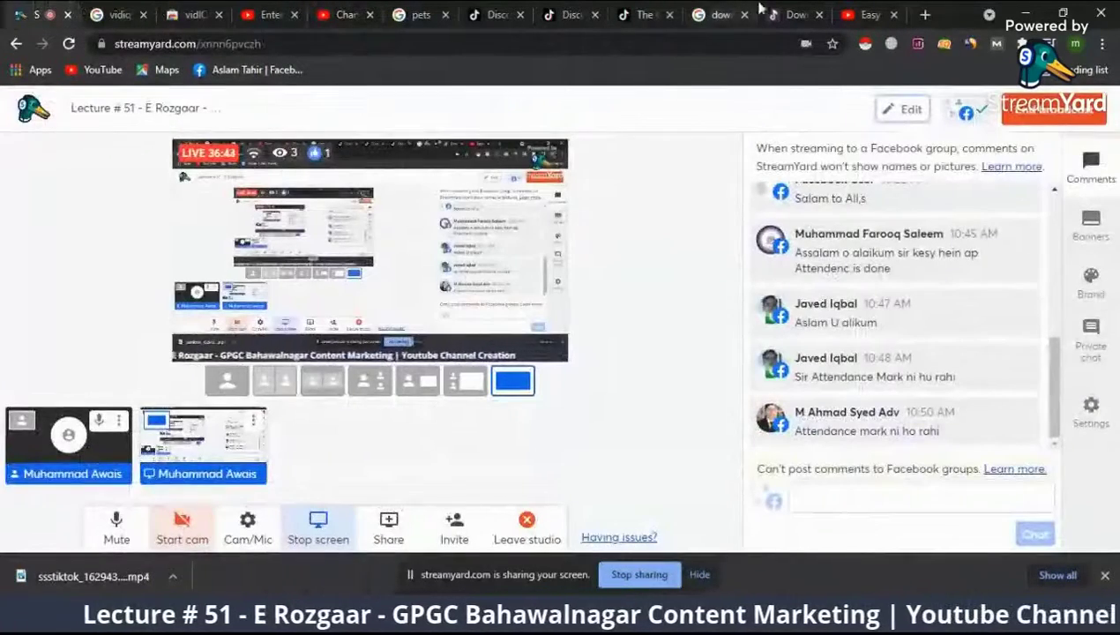
pyautogui.click(637, 15)
pyautogui.click(864, 15)
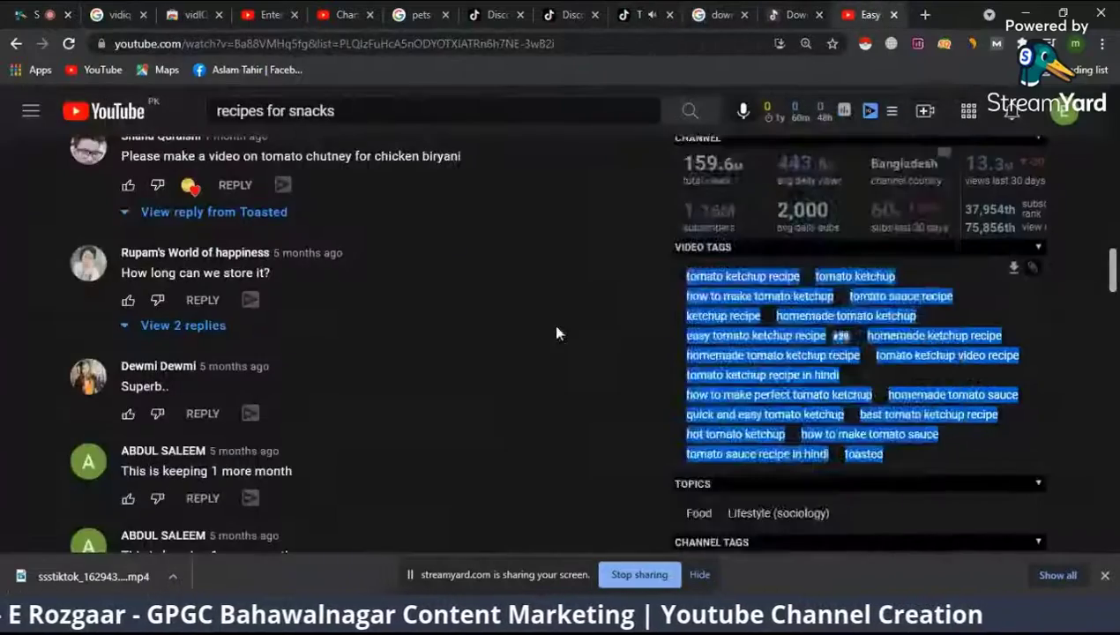
pyautogui.scroll(5, 552, 332)
pyautogui.scroll(10, 554, 341)
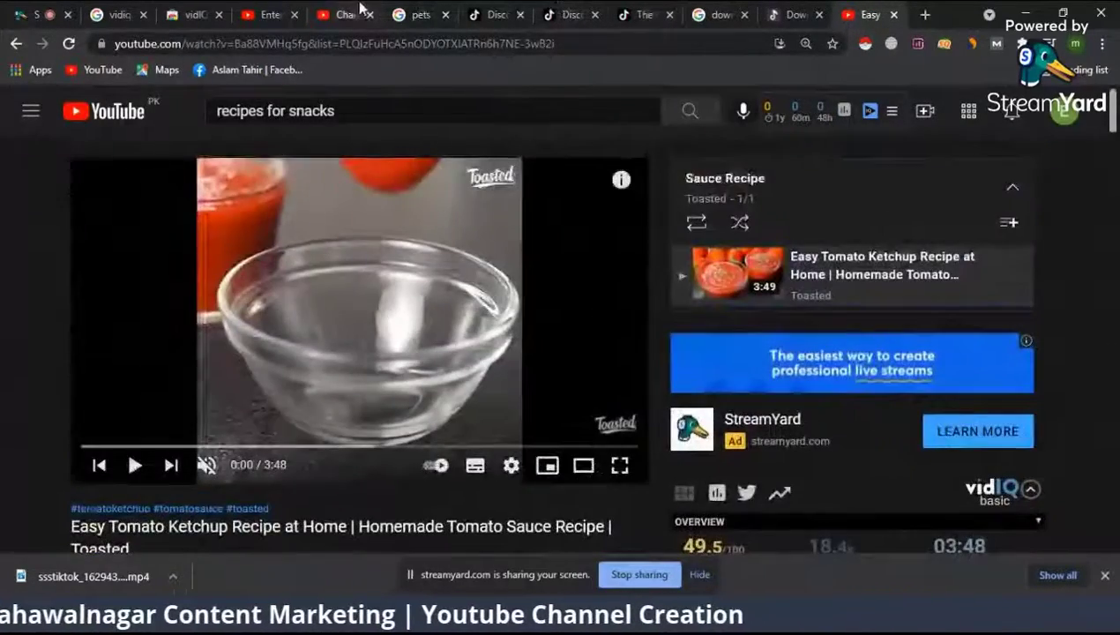
pyautogui.click(346, 15)
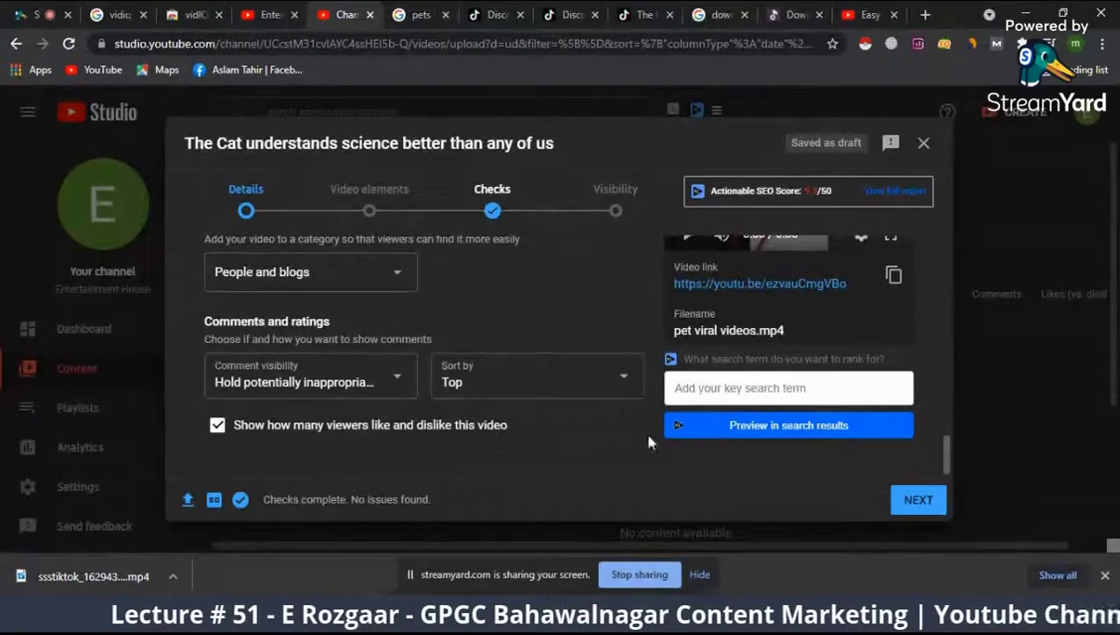
# - Advance the upload to the Video elements stage and bring its end screen and card options into view
pyautogui.click(913, 502)
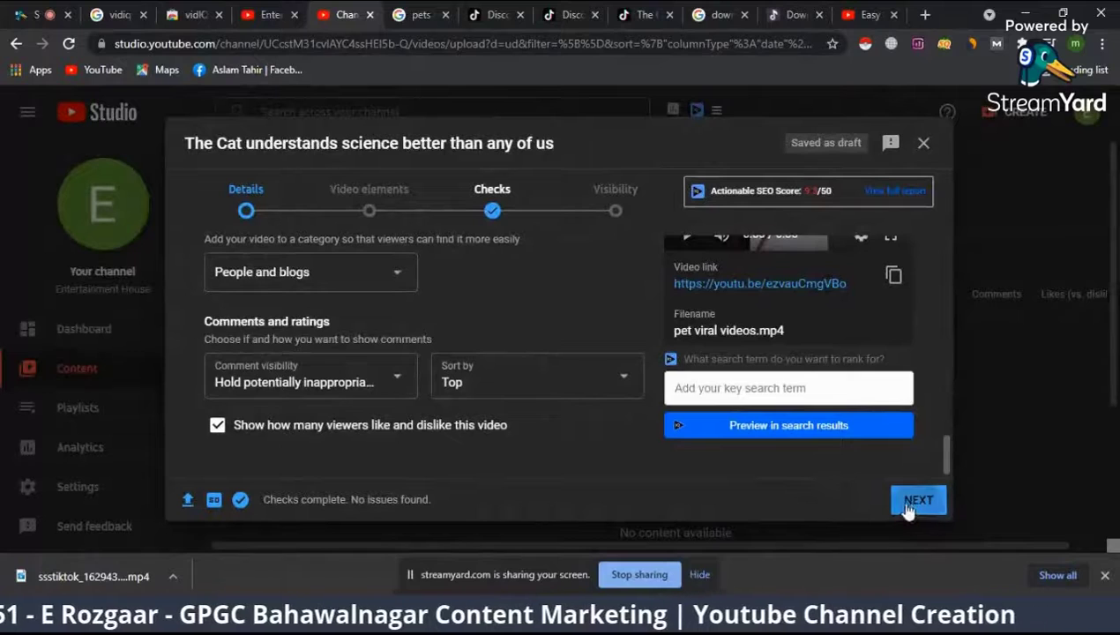
pyautogui.scroll(-2, 419, 346)
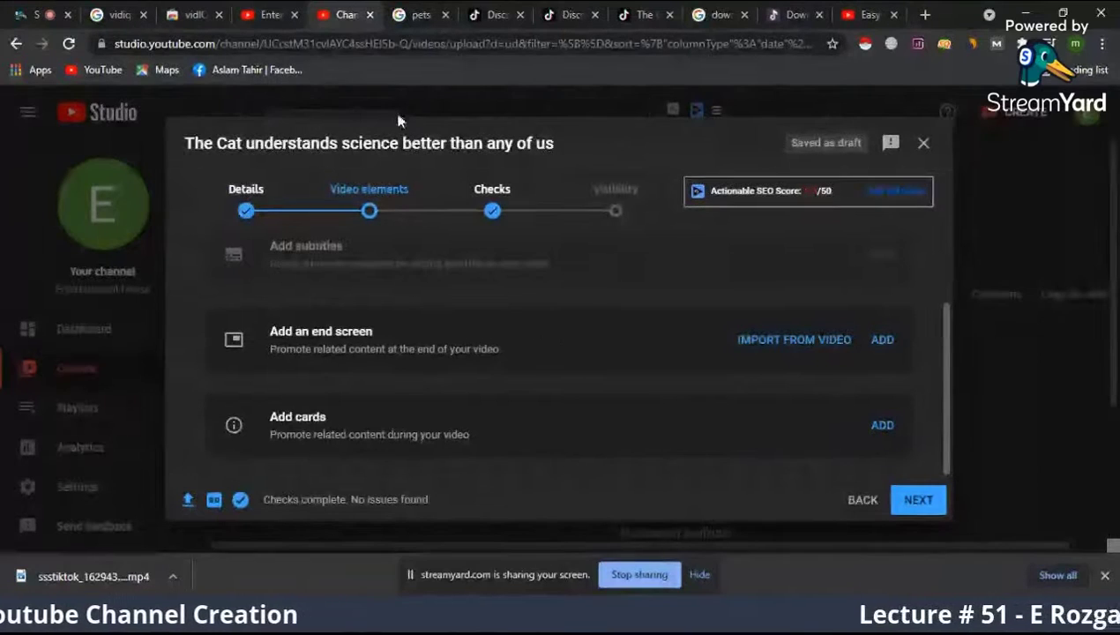
pyautogui.click(286, 9)
pyautogui.click(342, 14)
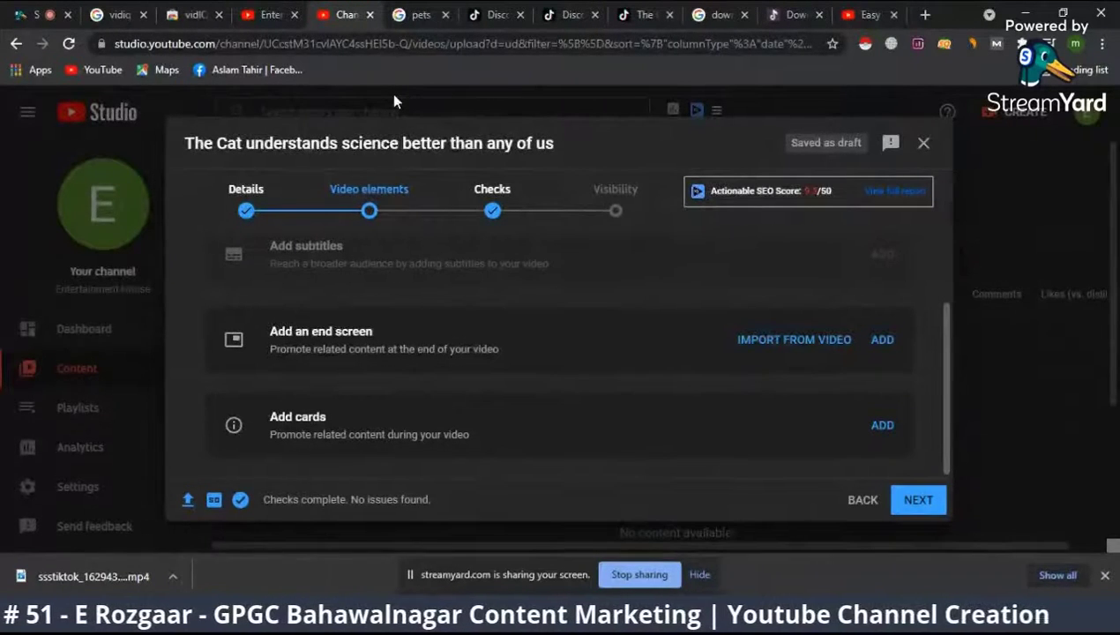
# - Play the tomato ketchup recipe video, skip to its final seconds around 3:39 and pause it on the end screen
pyautogui.click(265, 14)
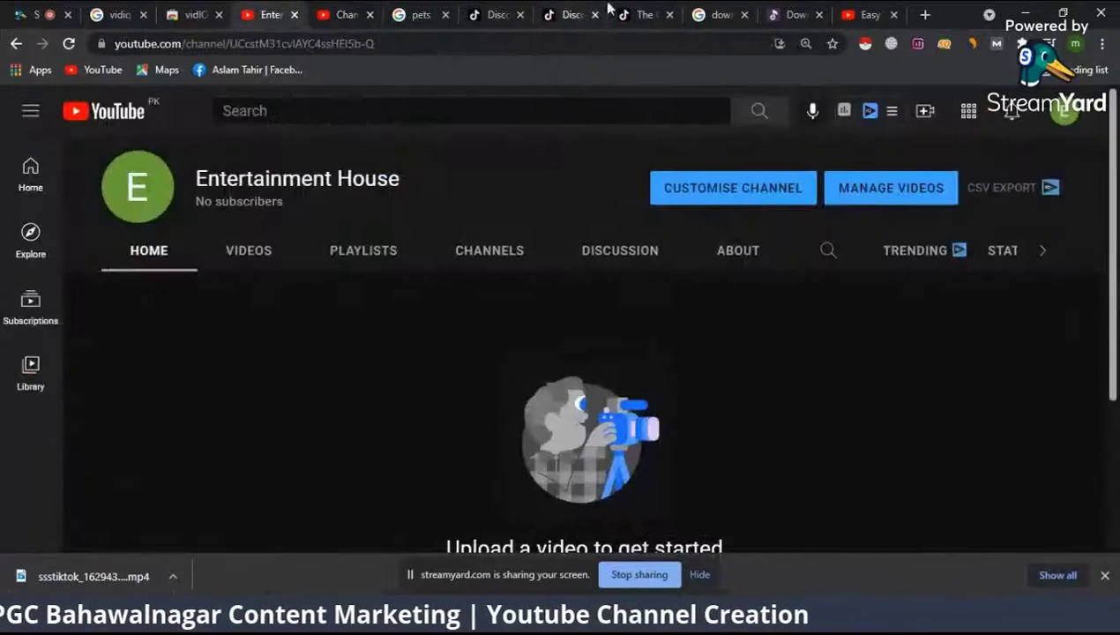
pyautogui.click(868, 14)
pyautogui.tripleClick(357, 111)
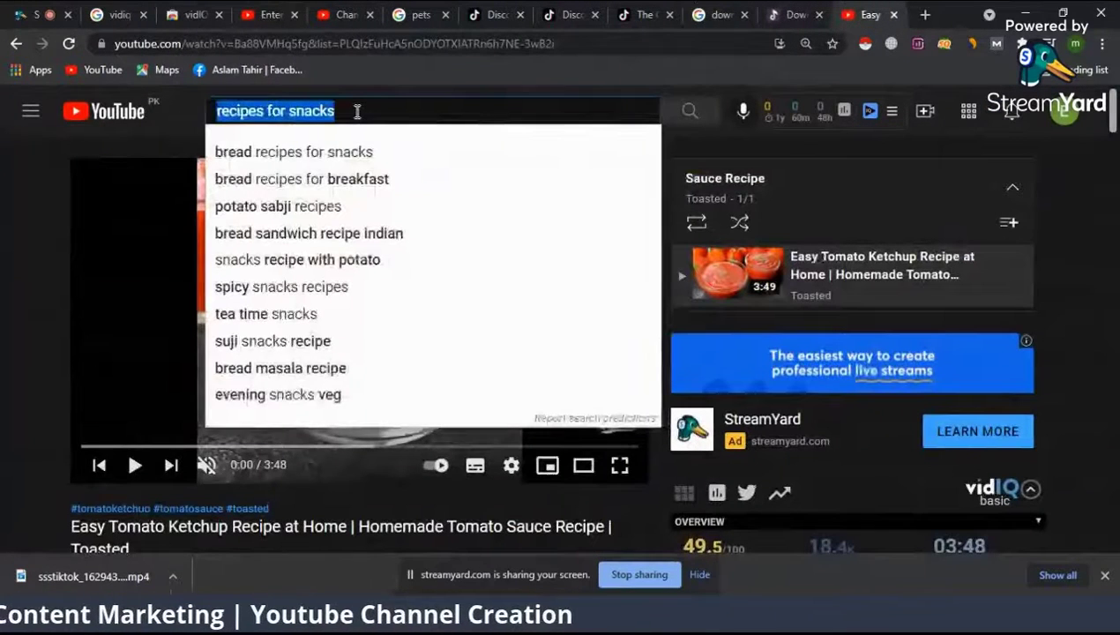
pyautogui.click(186, 344)
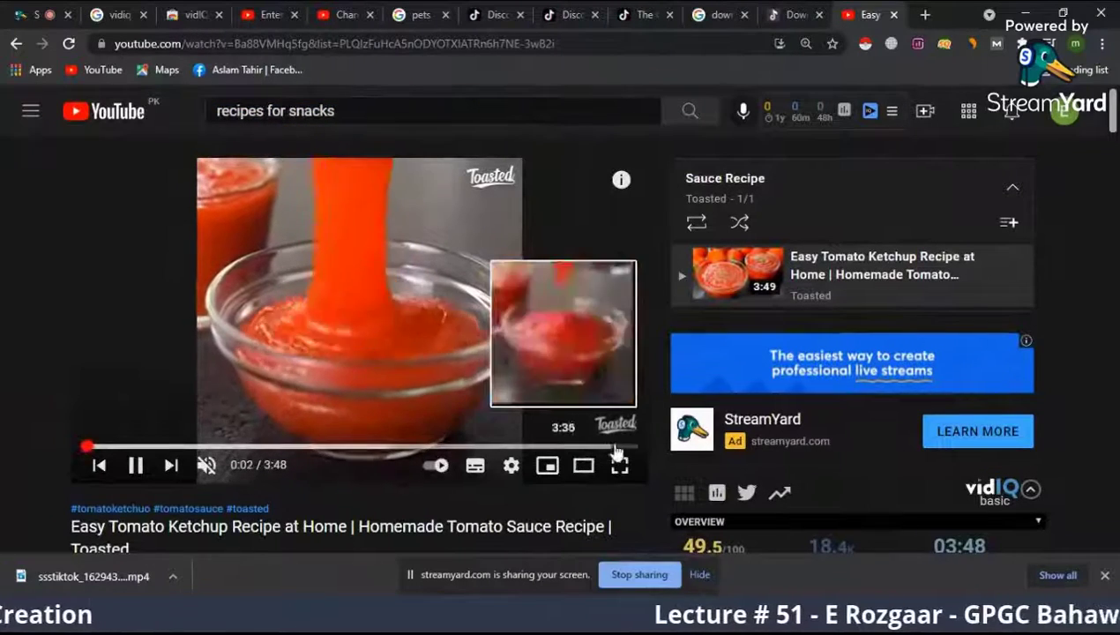
pyautogui.click(612, 447)
pyautogui.click(458, 231)
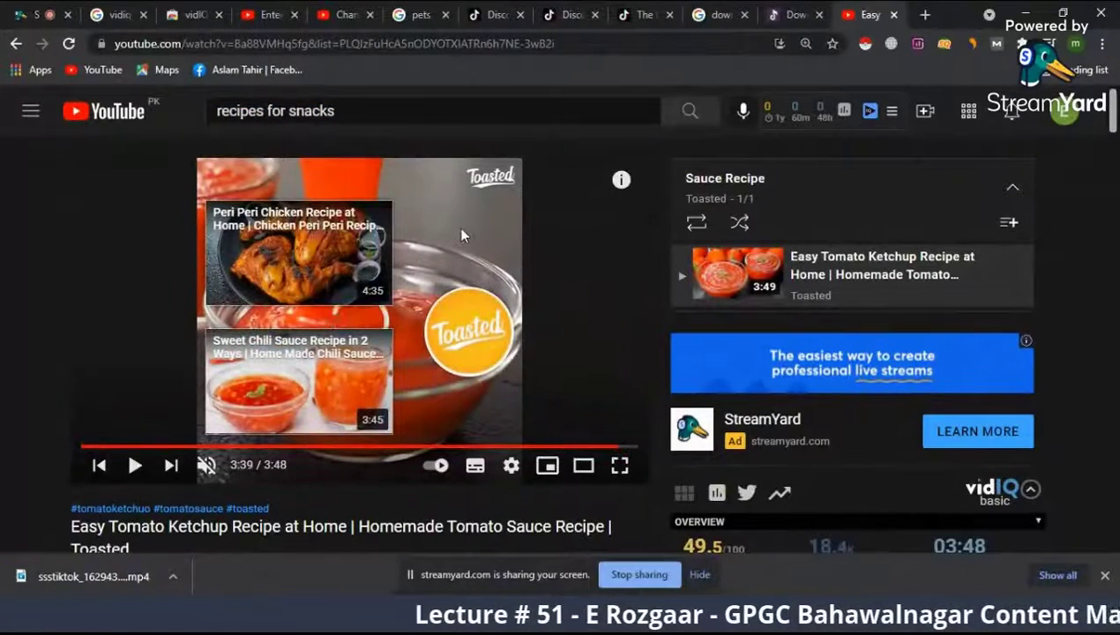
# - Examine the recommended videos and the channel subscribe element on the recipe video's end screen
pyautogui.moveTo(448, 345)
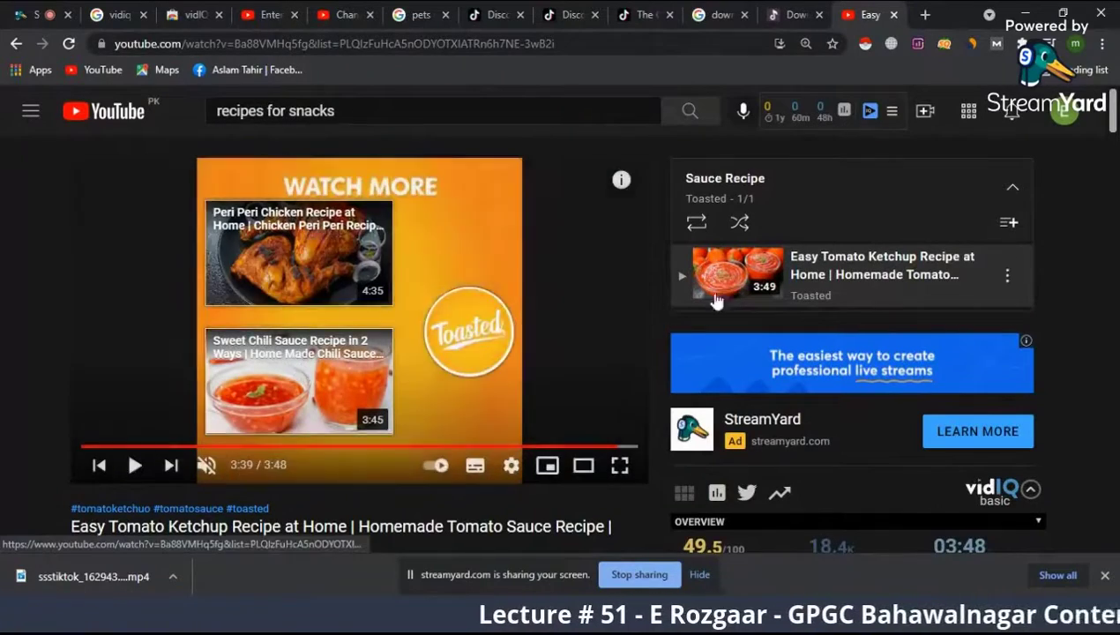
pyautogui.scroll(-7, 789, 334)
pyautogui.scroll(7, 755, 418)
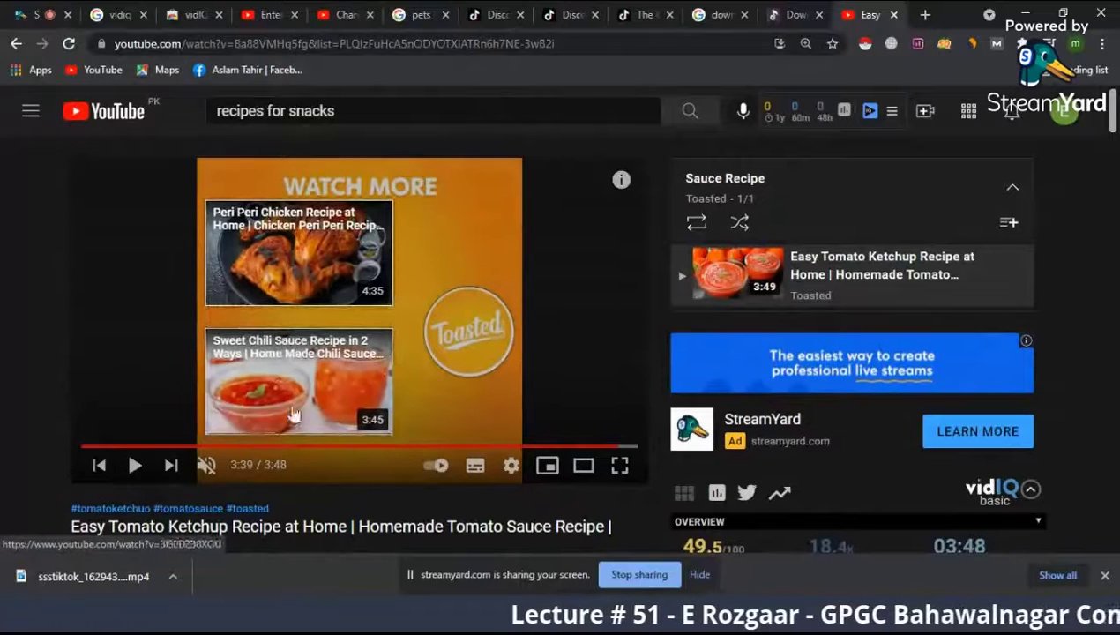
pyautogui.moveTo(487, 329)
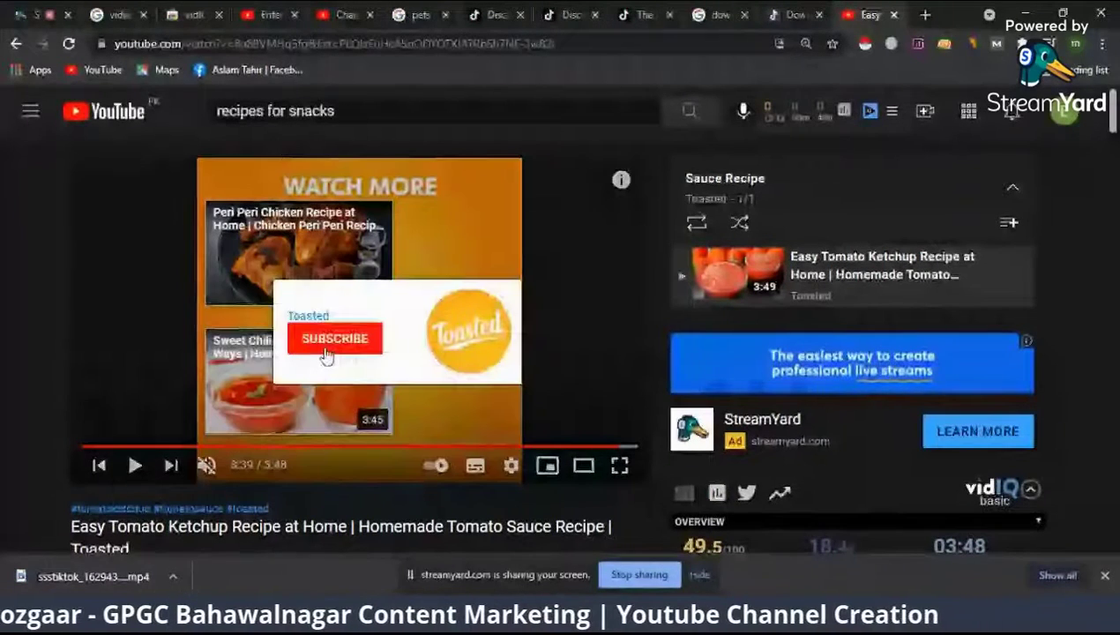
pyautogui.scroll(-1, 443, 245)
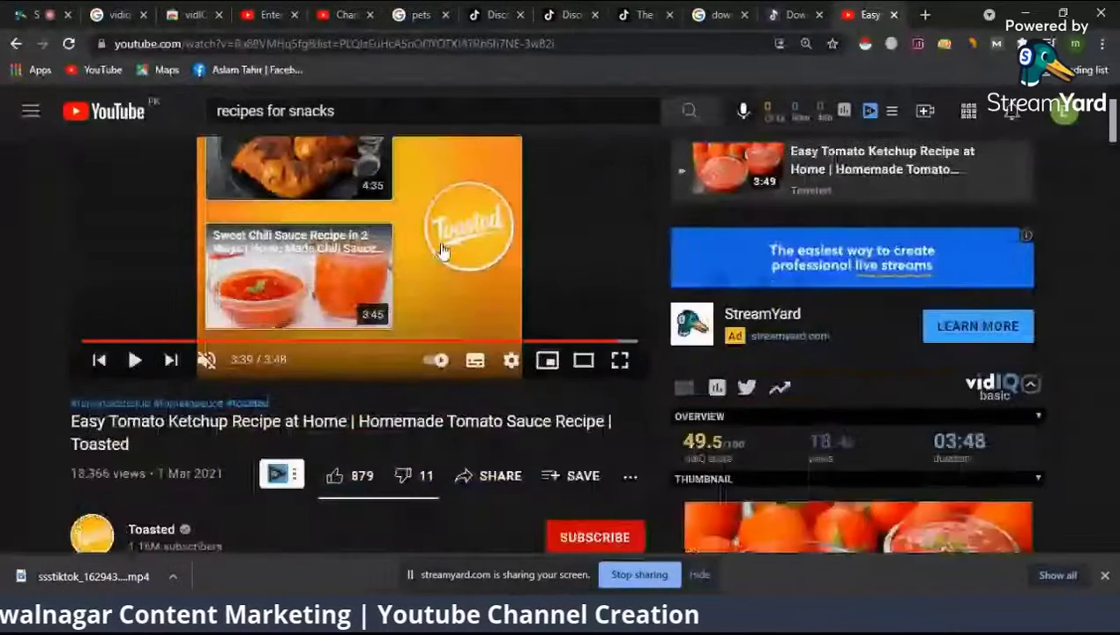
pyautogui.scroll(-2, 443, 251)
pyautogui.scroll(3, 345, 347)
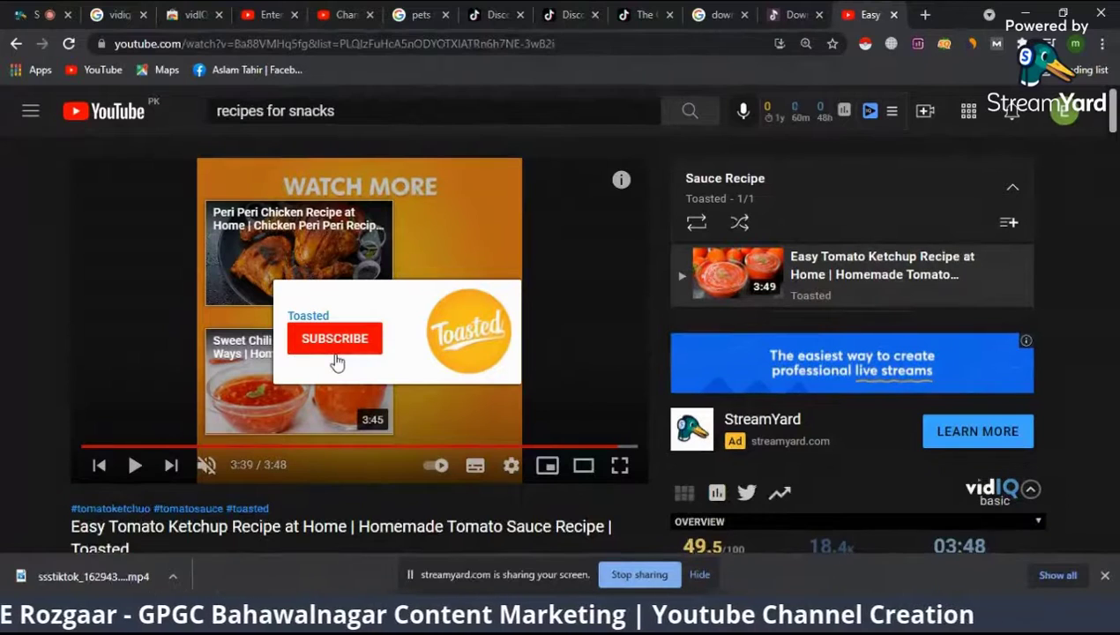
# - Return to the cat video upload, try importing an end screen from another video, and discard the end screen changes
pyautogui.click(38, 14)
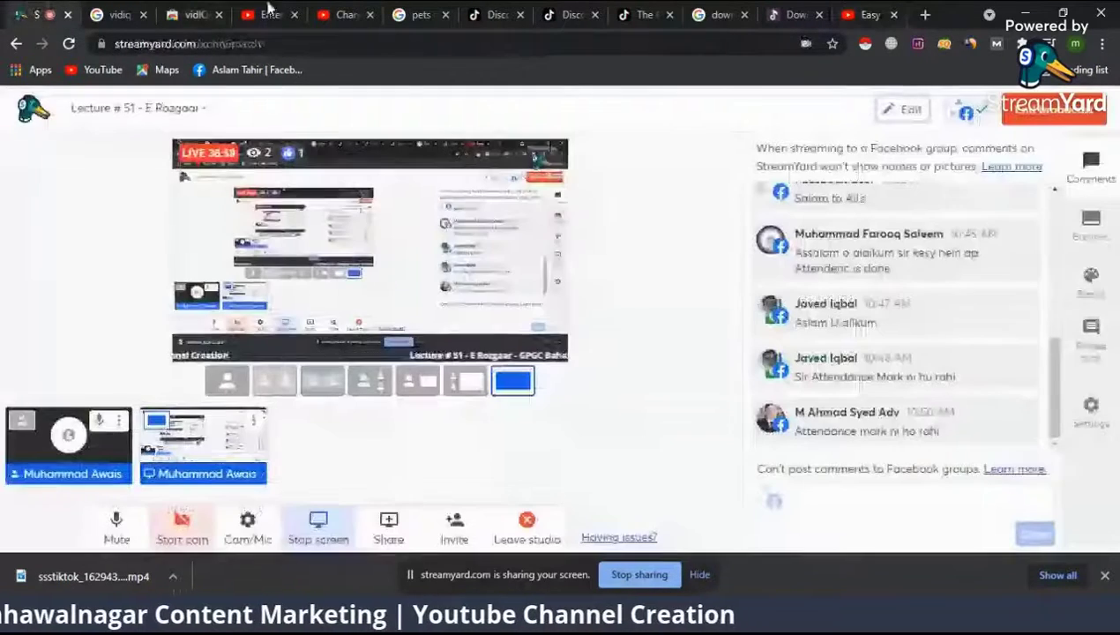
pyautogui.click(496, 13)
pyautogui.click(344, 14)
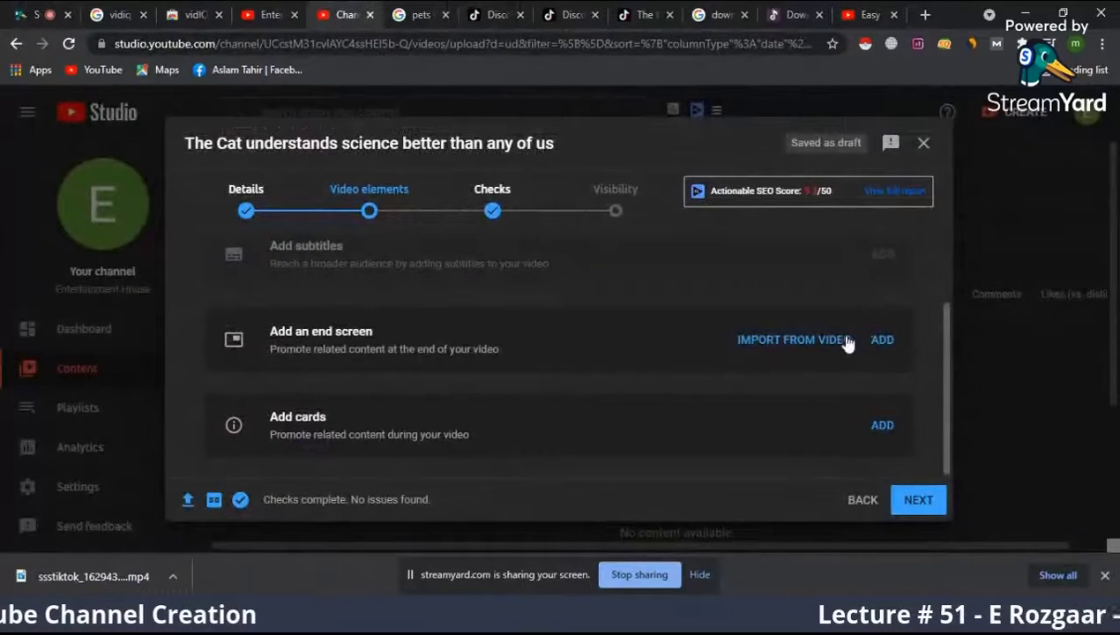
pyautogui.click(877, 341)
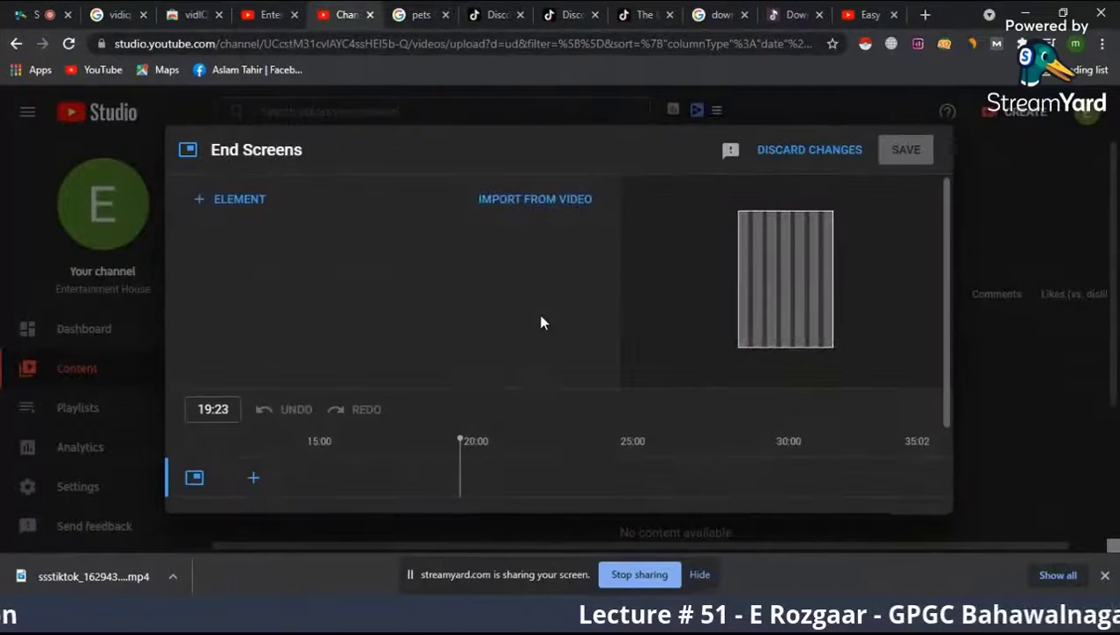
pyautogui.click(255, 199)
pyautogui.click(524, 264)
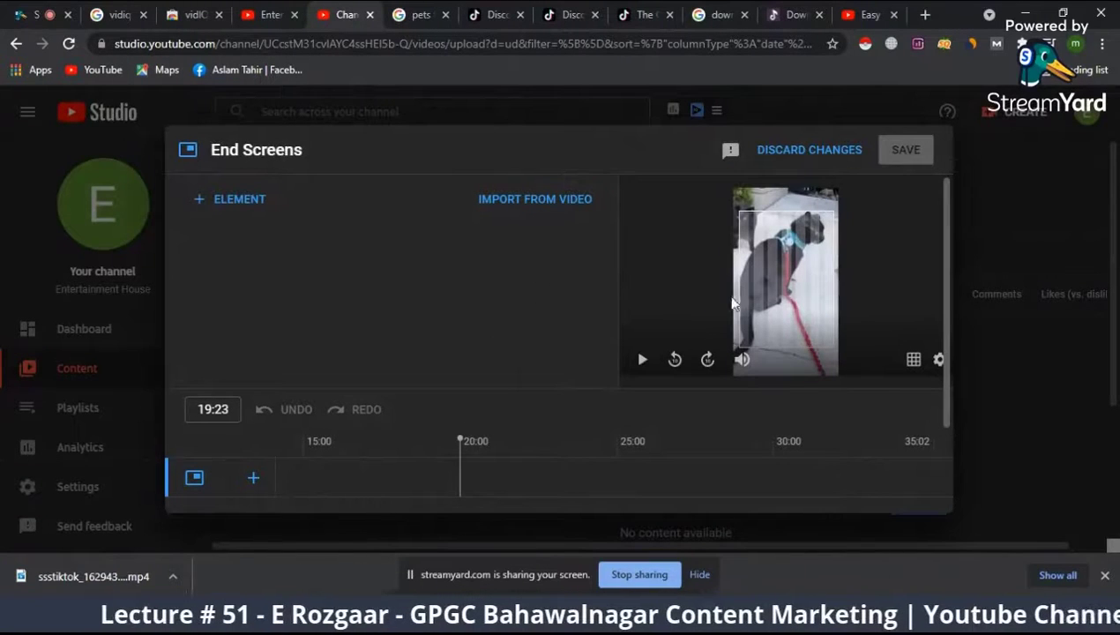
pyautogui.click(526, 202)
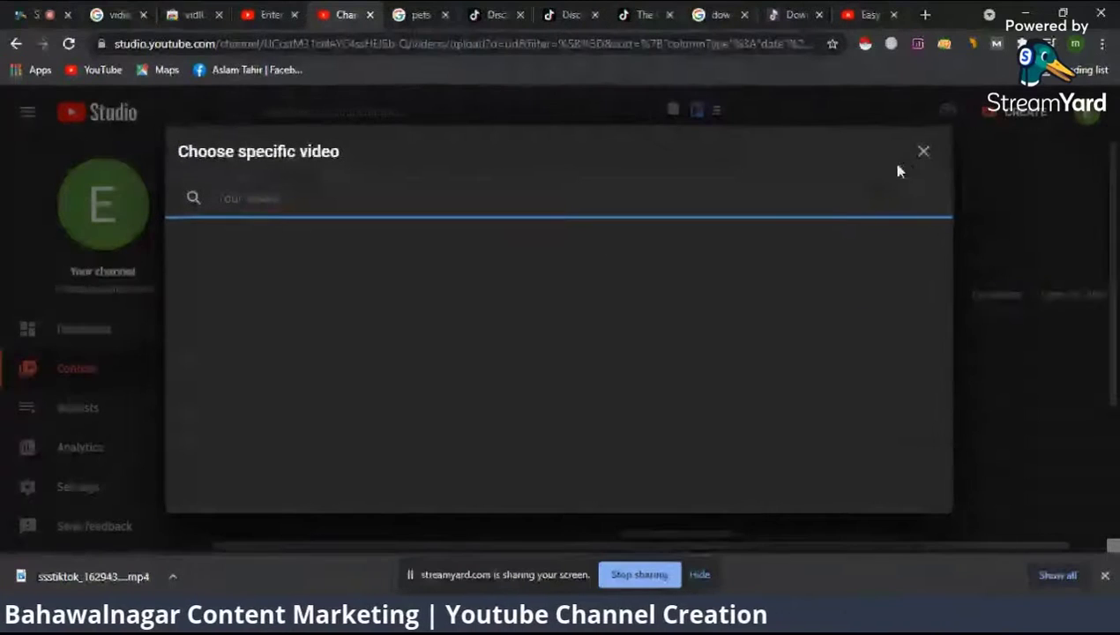
pyautogui.click(923, 154)
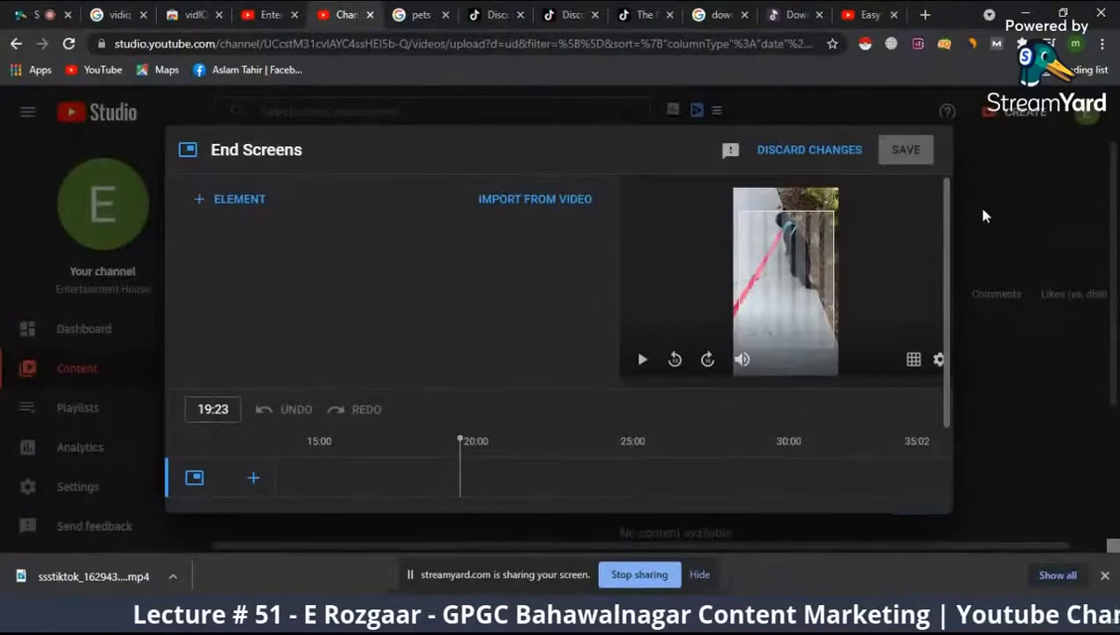
pyautogui.click(812, 158)
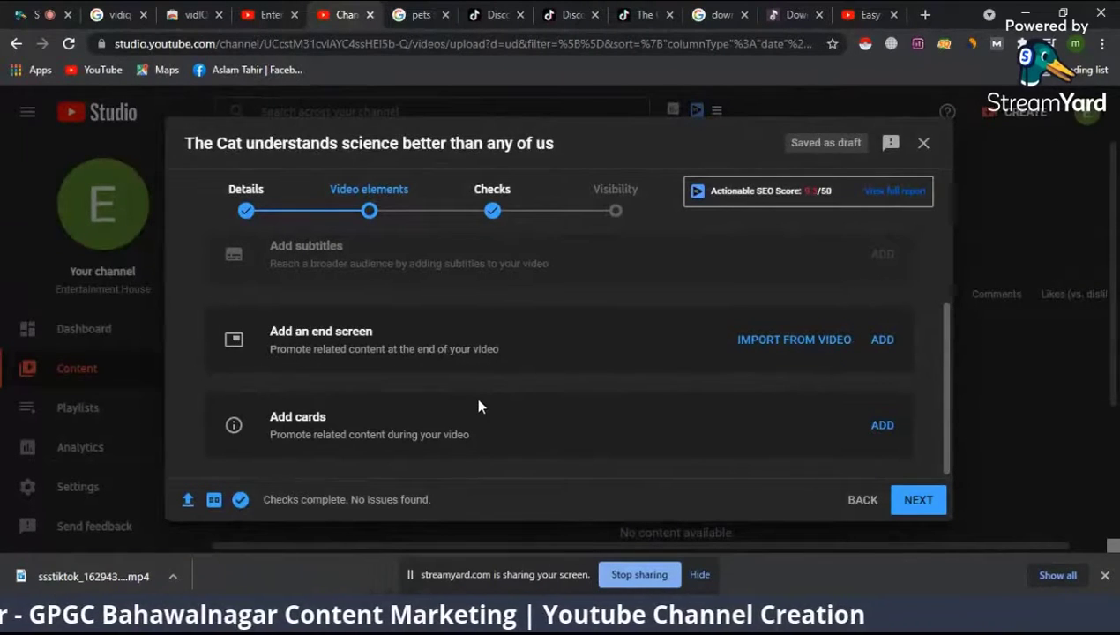
# - Continue past the copyright checks, set the cat video's visibility to Public and publish it
pyautogui.click(918, 501)
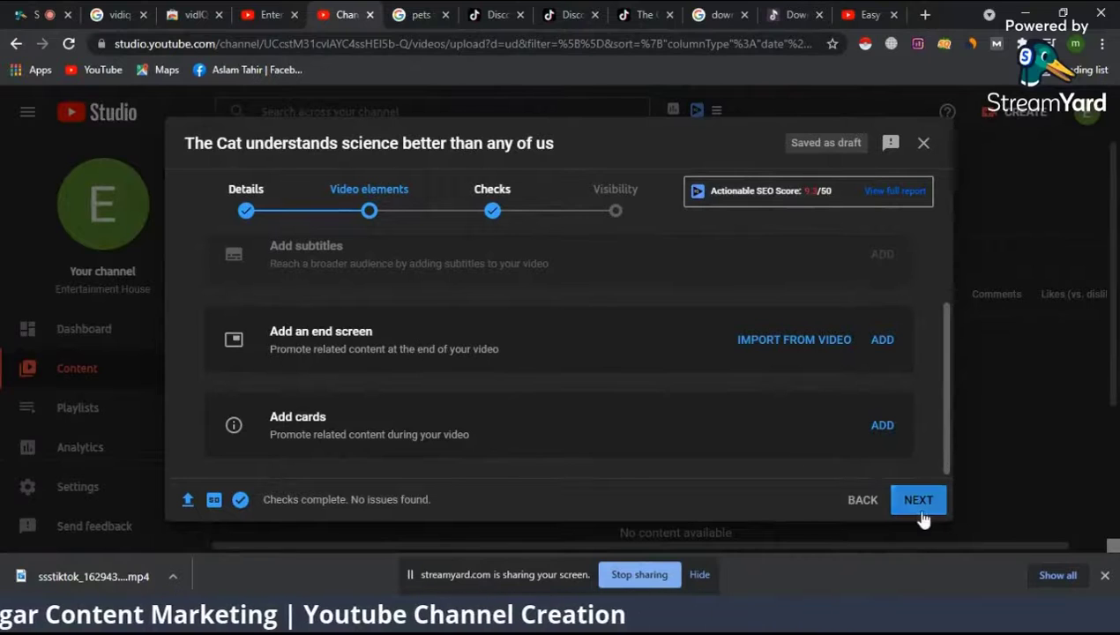
pyautogui.click(586, 352)
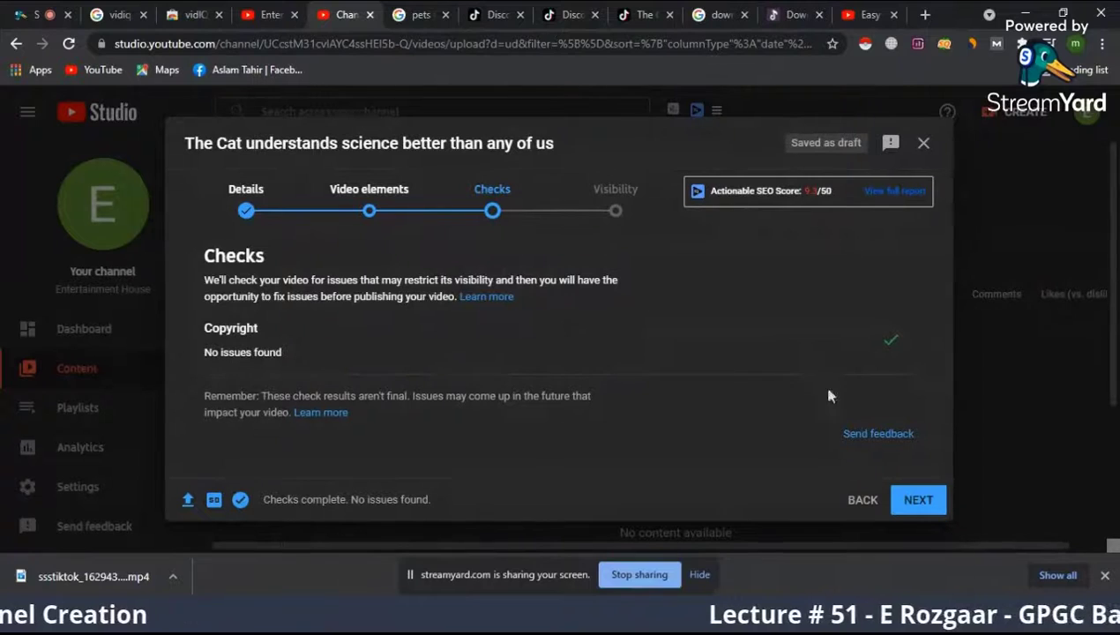
pyautogui.click(911, 499)
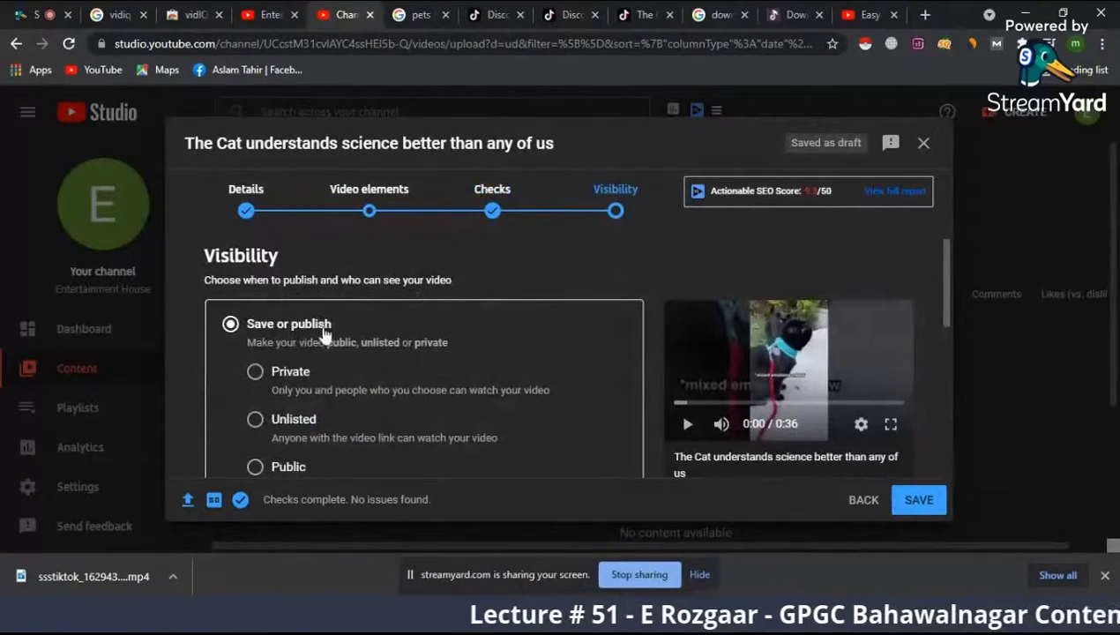
pyautogui.scroll(-2, 385, 323)
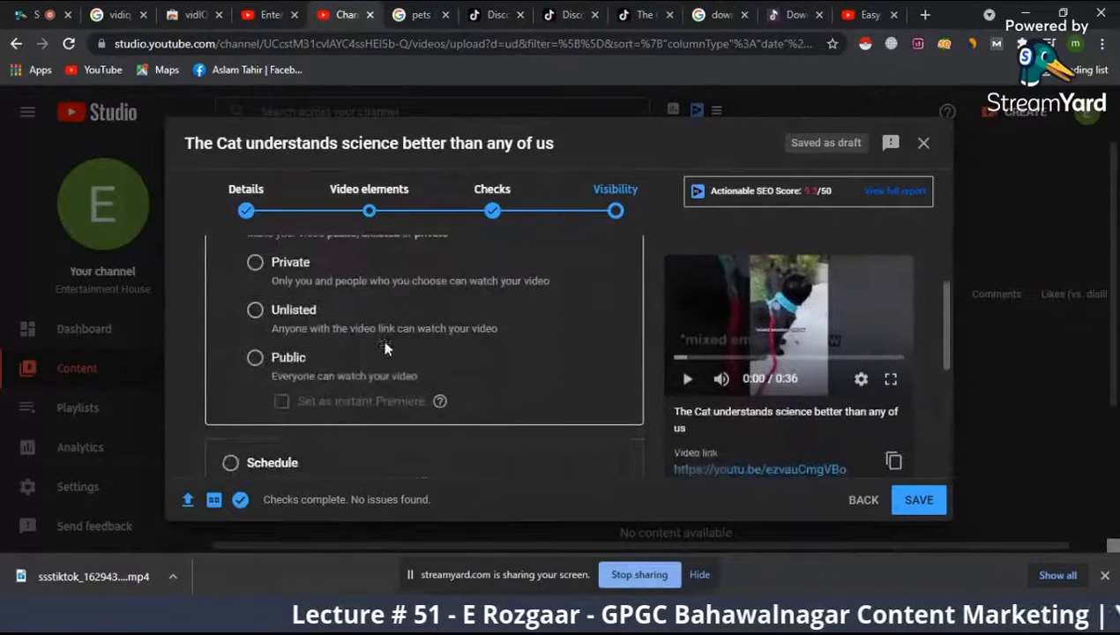
pyautogui.click(255, 357)
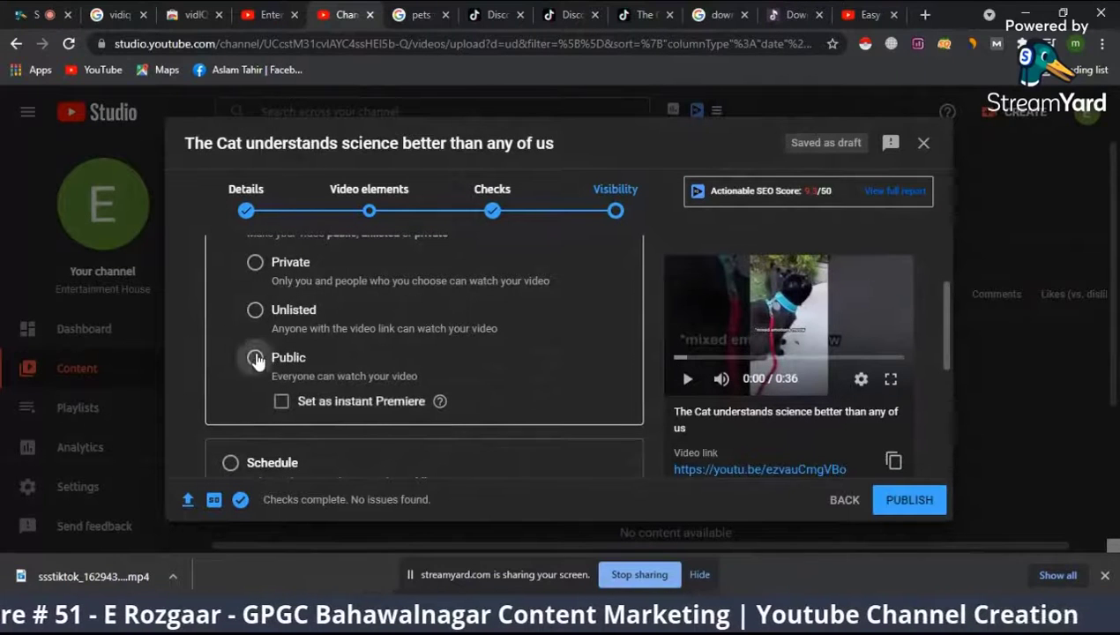
pyautogui.click(901, 499)
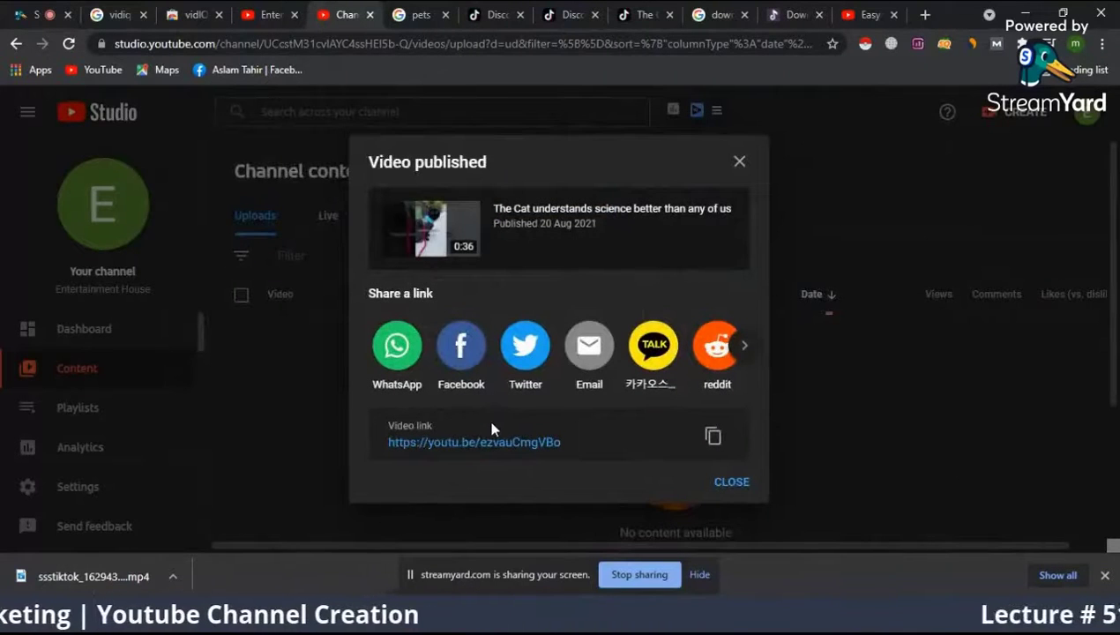
# - Copy the published video's link, close the share dialog and dismiss the tip on the channel content list
pyautogui.click(712, 438)
pyautogui.click(732, 482)
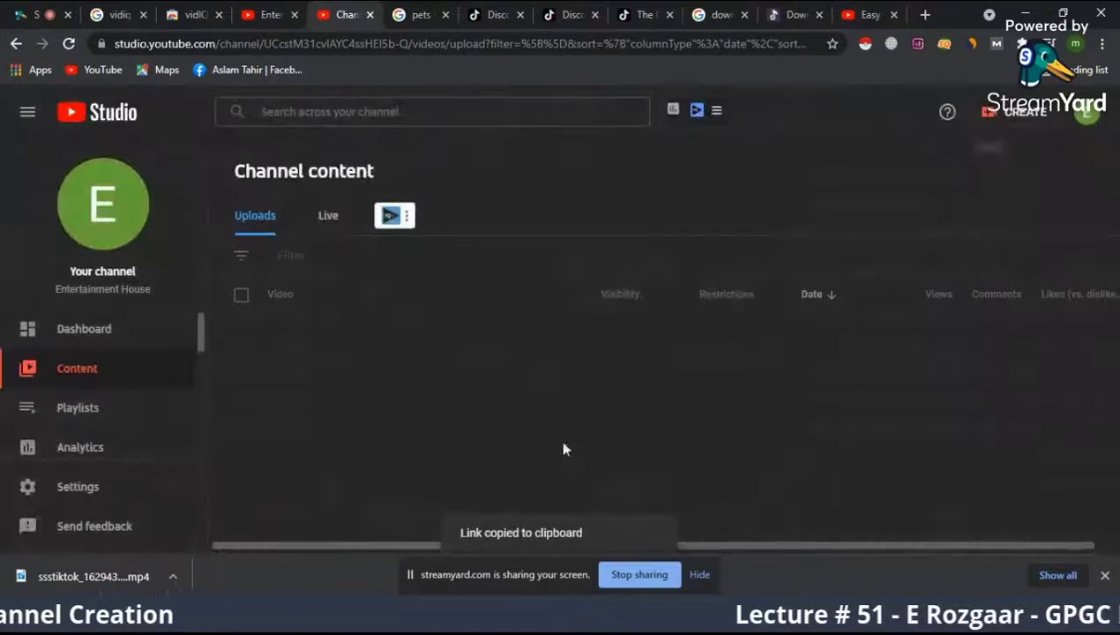
pyautogui.moveTo(450, 356)
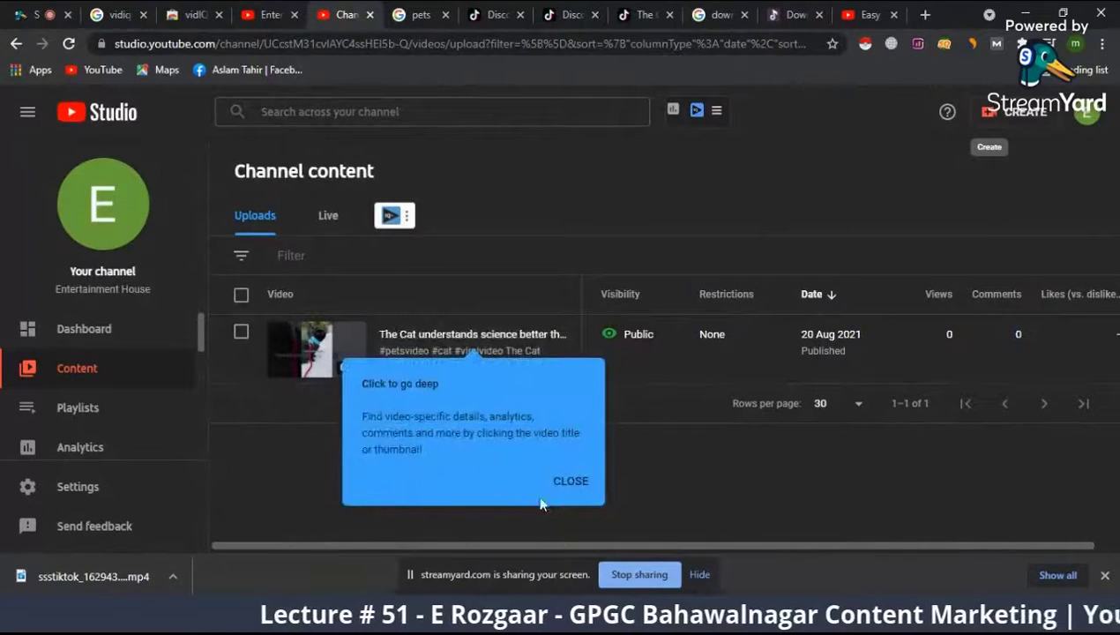
pyautogui.click(571, 481)
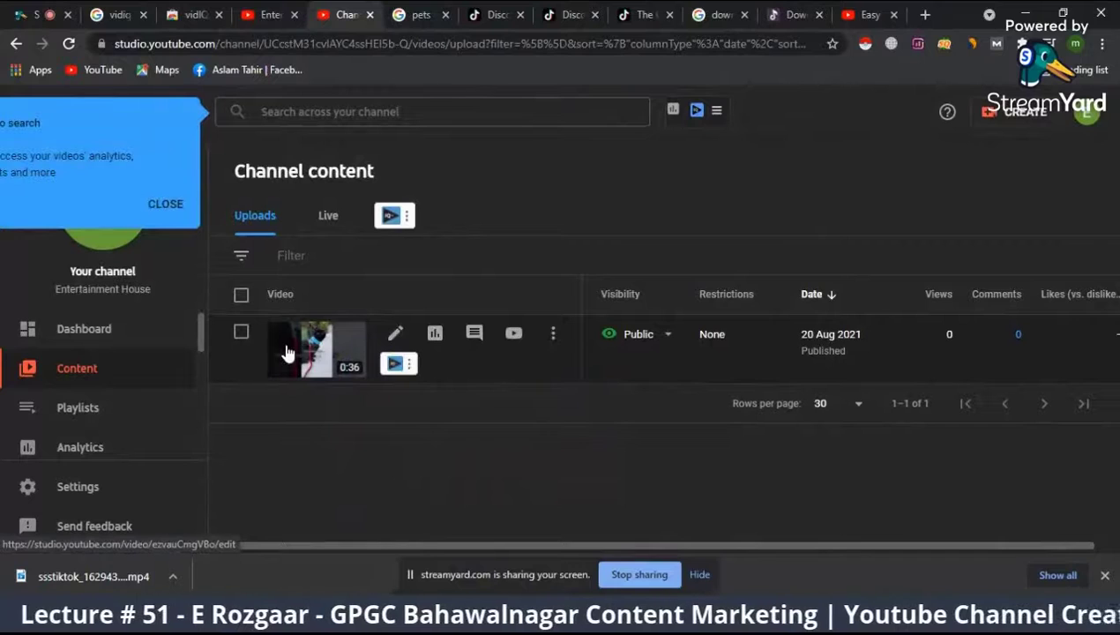
# - Look through the published cat video's details and open its analytics overview
pyautogui.click(398, 334)
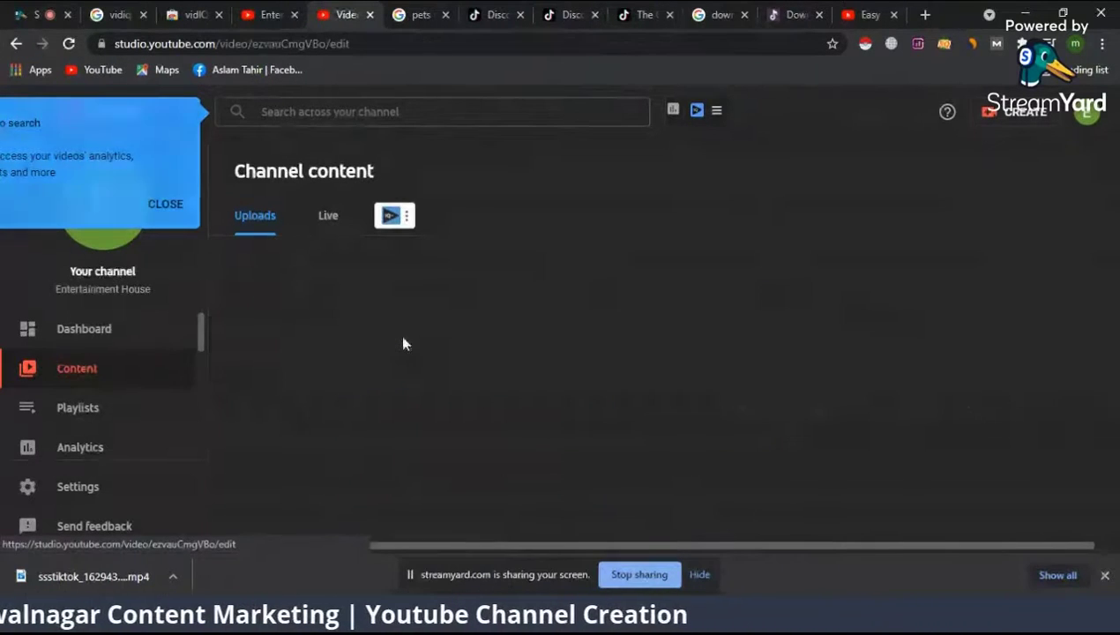
pyautogui.scroll(-5, 489, 417)
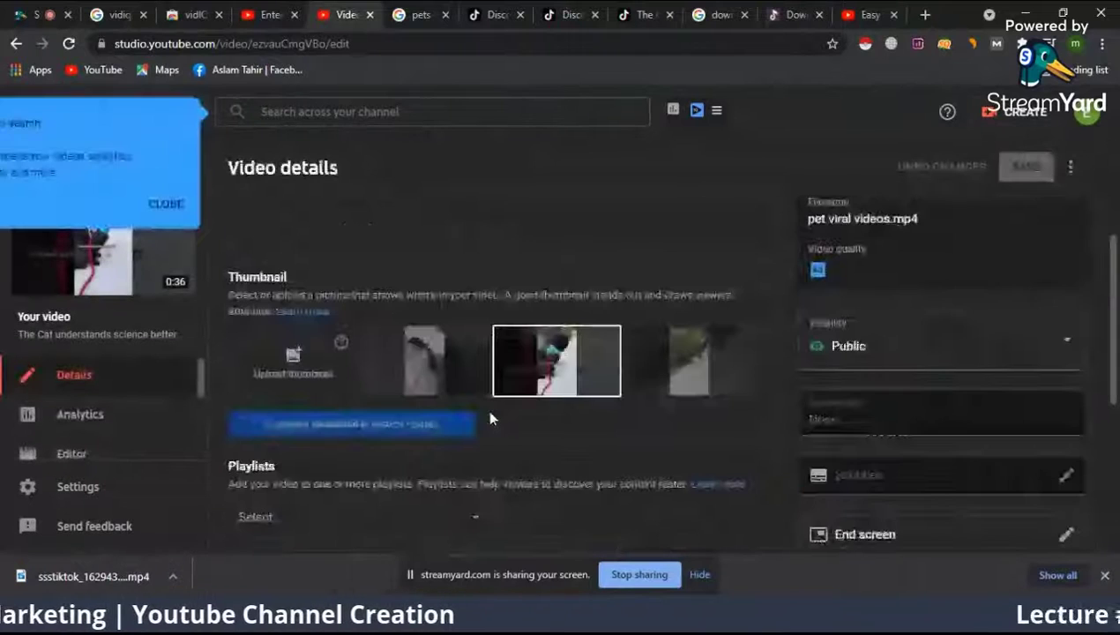
pyautogui.click(137, 415)
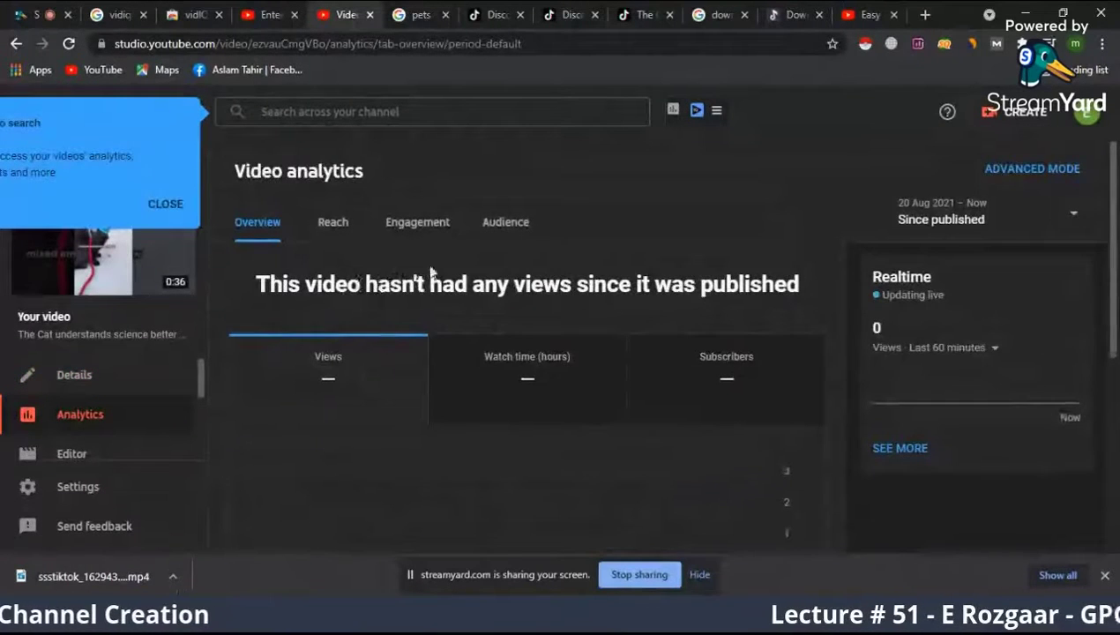
# - Look over the cat video's analytics overview and return to the channel content list
pyautogui.scroll(-3, 476, 353)
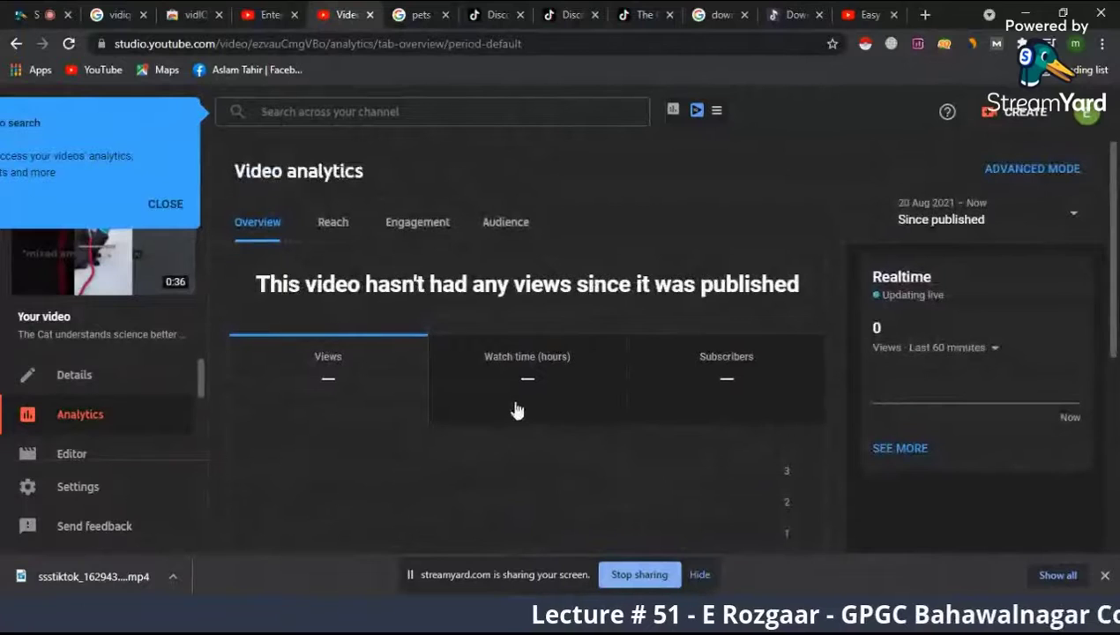
pyautogui.scroll(-5, 87, 393)
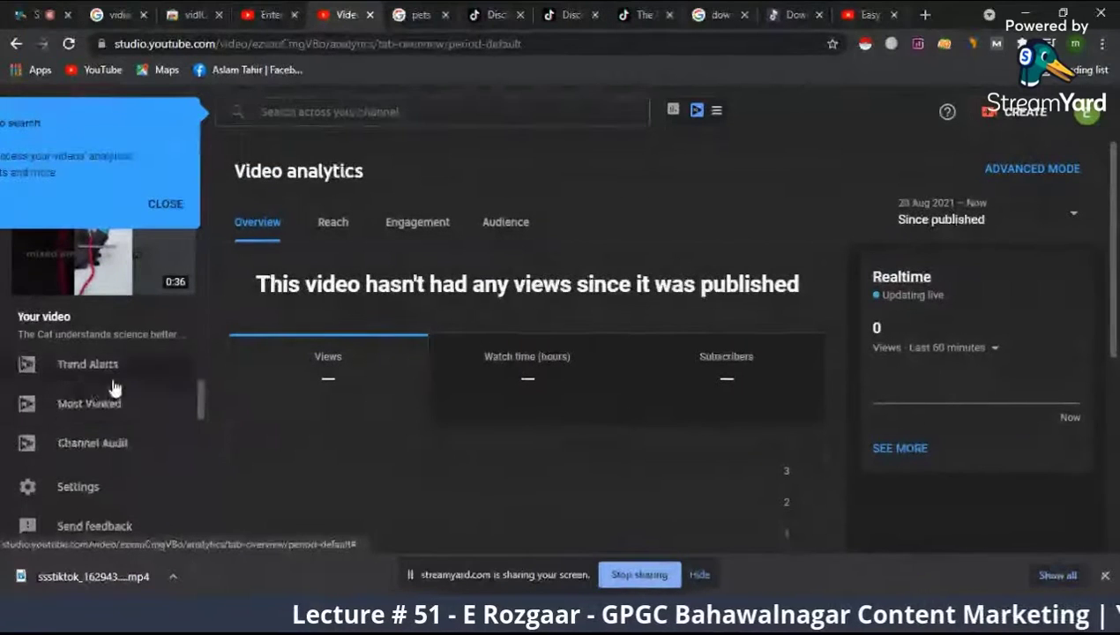
pyautogui.scroll(5, 115, 388)
pyautogui.click(325, 332)
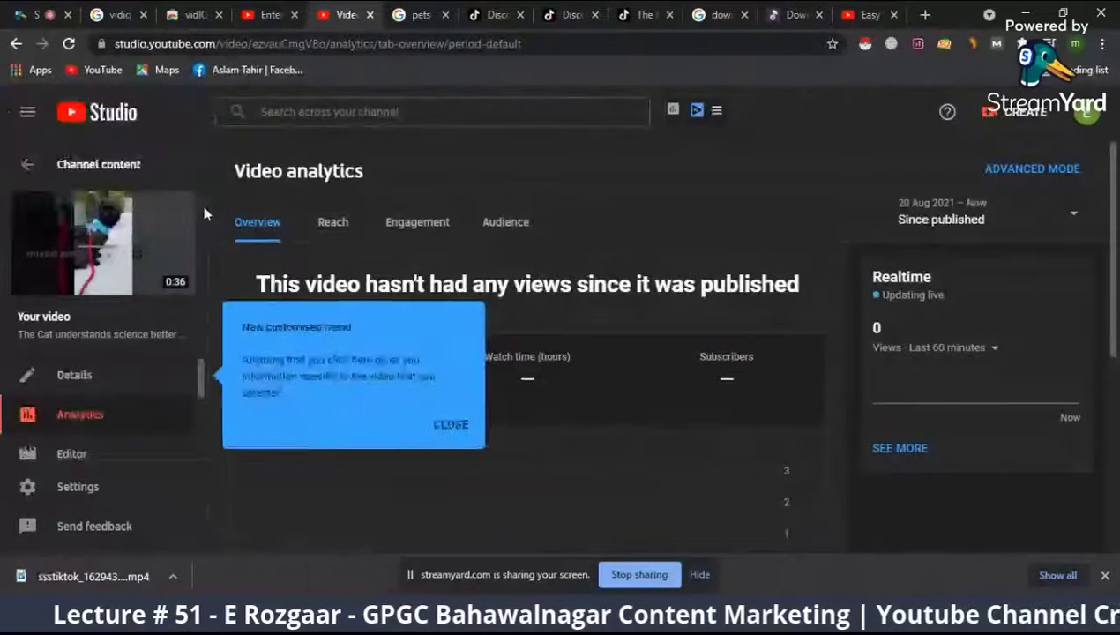
pyautogui.click(27, 164)
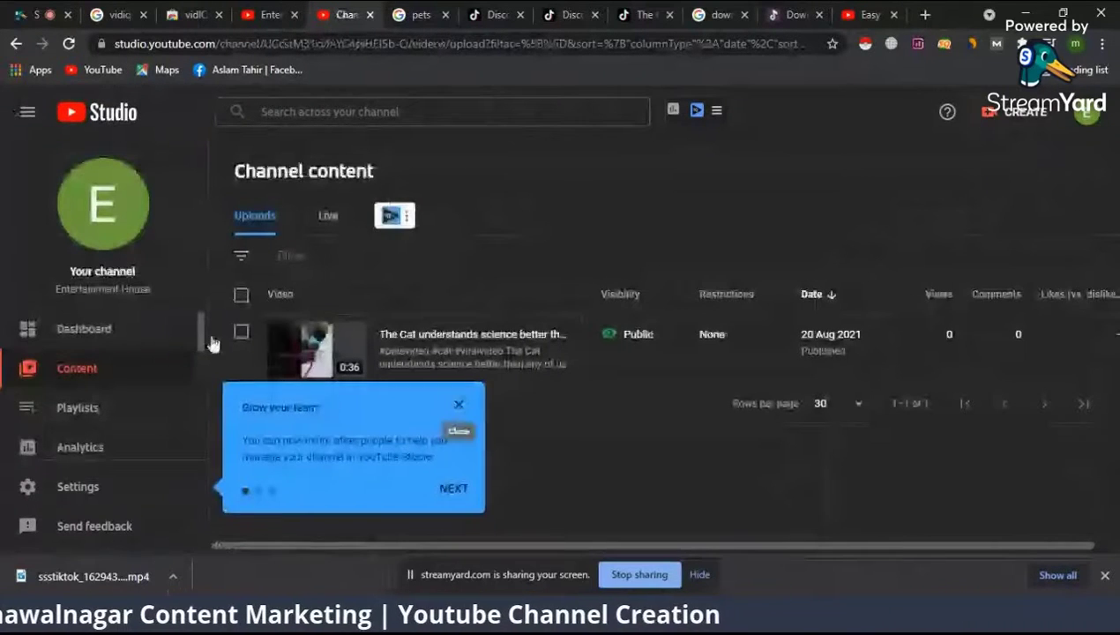
# - Dismiss the team tip and look at the additional options for the cat video in the content list
pyautogui.click(458, 400)
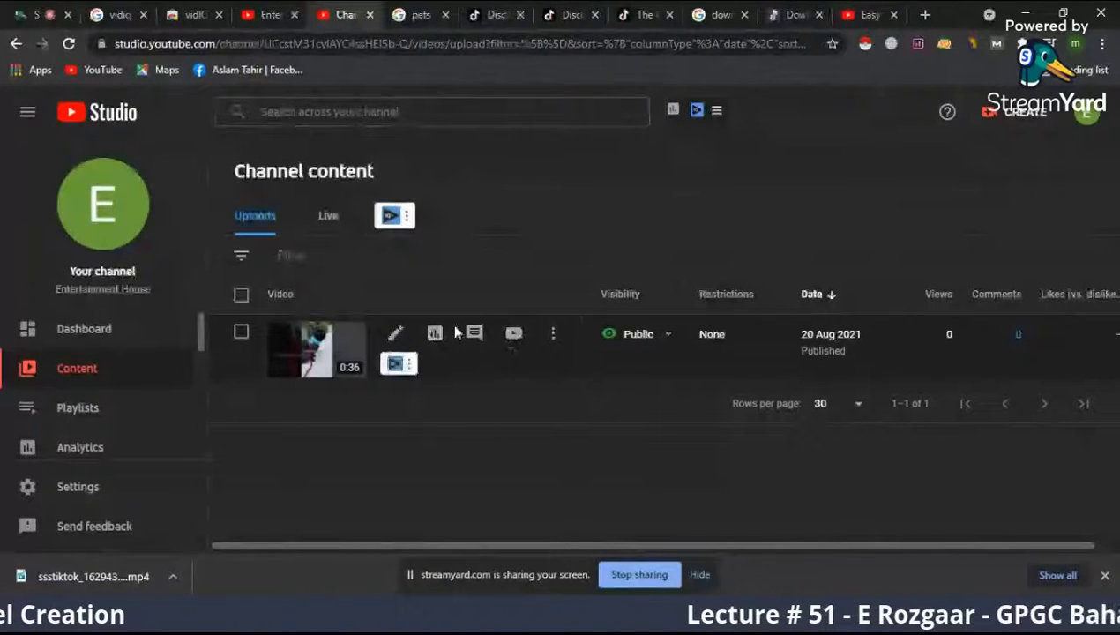
pyautogui.click(550, 331)
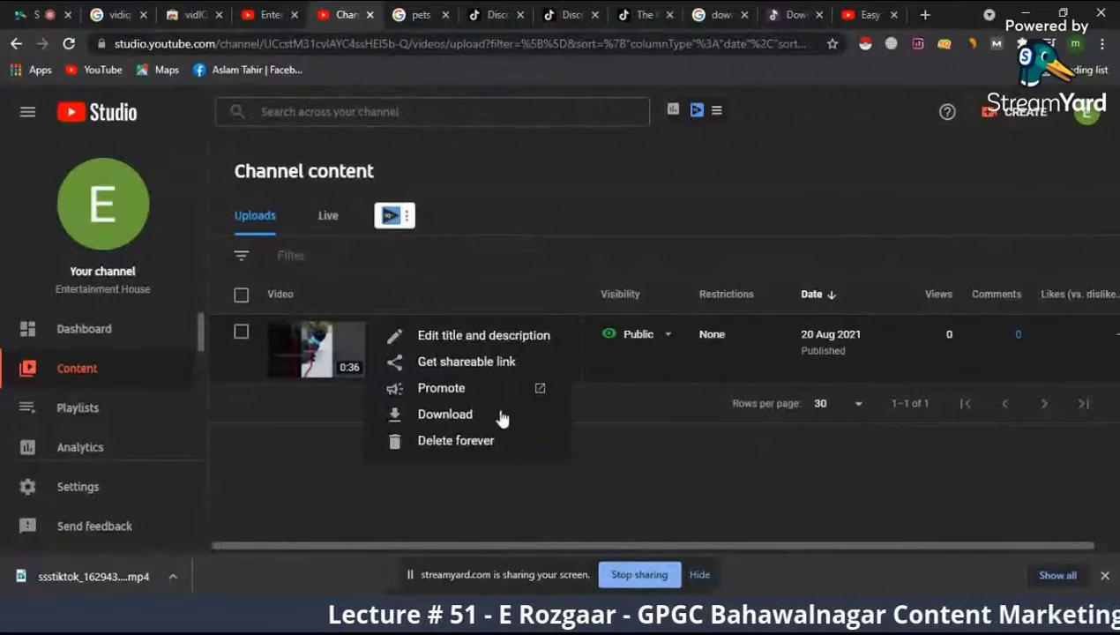
pyautogui.click(780, 363)
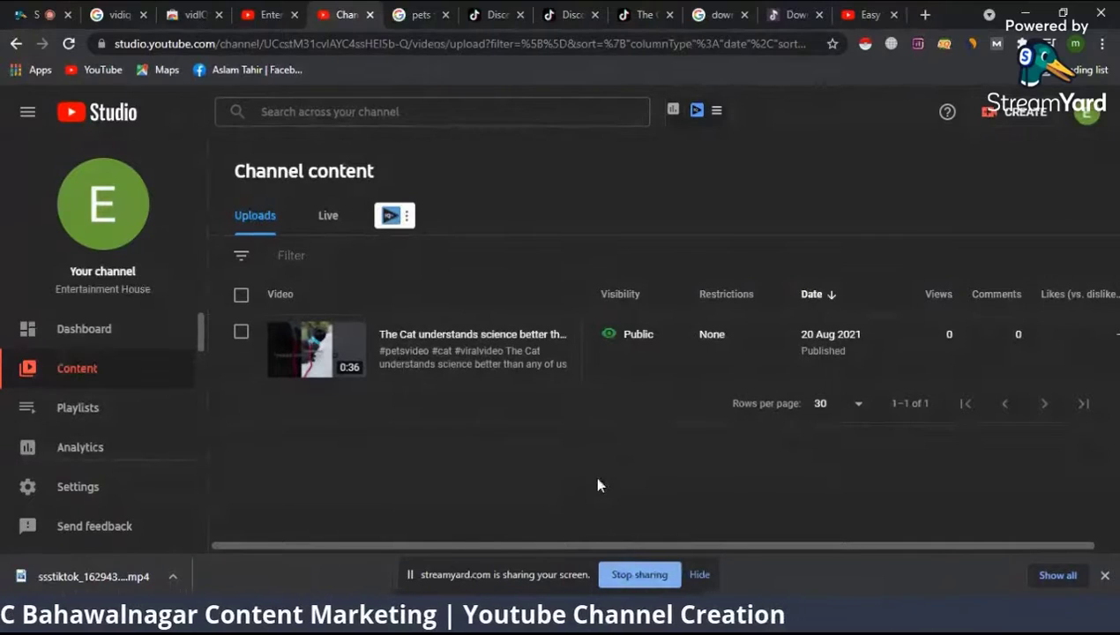
# - Open the channel dashboard, check the live-stream comments in StreamYard, and return to YouTube Studio
pyautogui.click(101, 335)
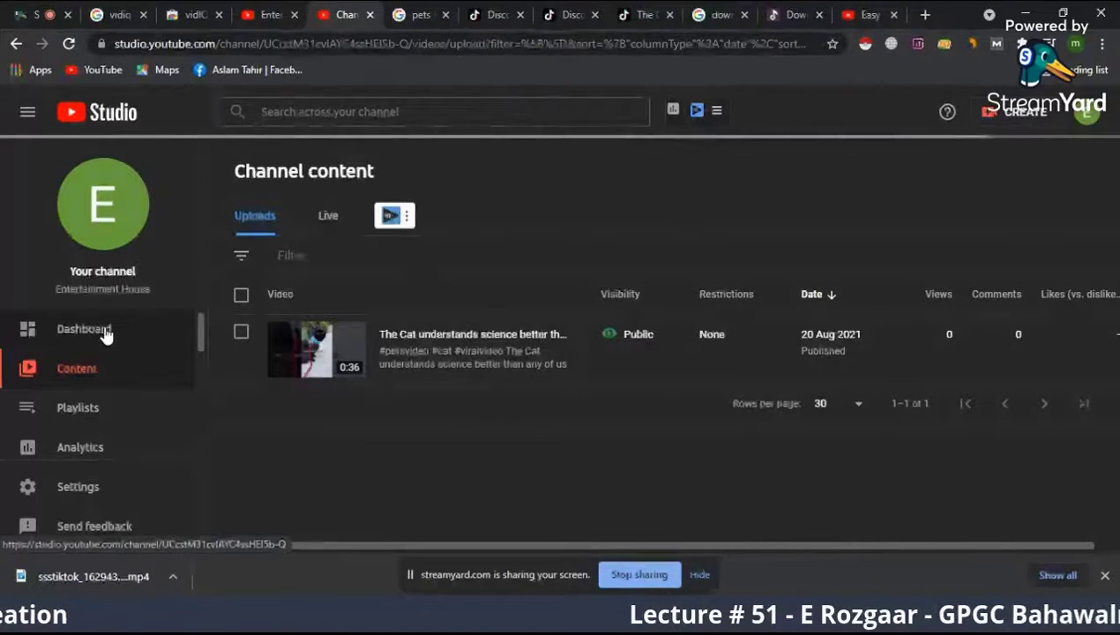
pyautogui.click(76, 10)
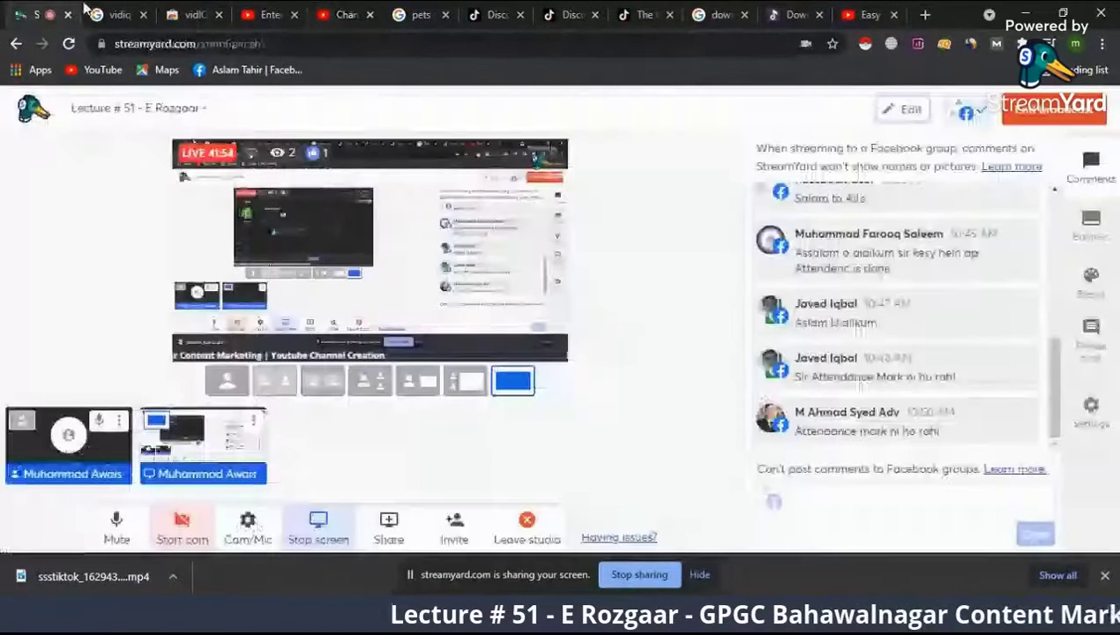
pyautogui.click(432, 13)
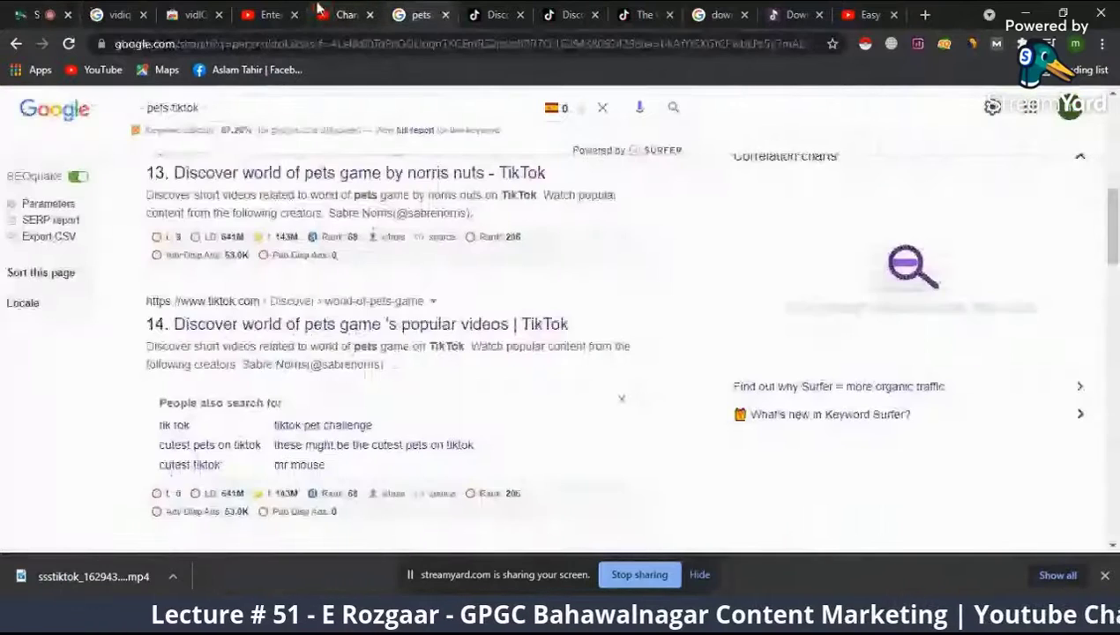
pyautogui.click(321, 13)
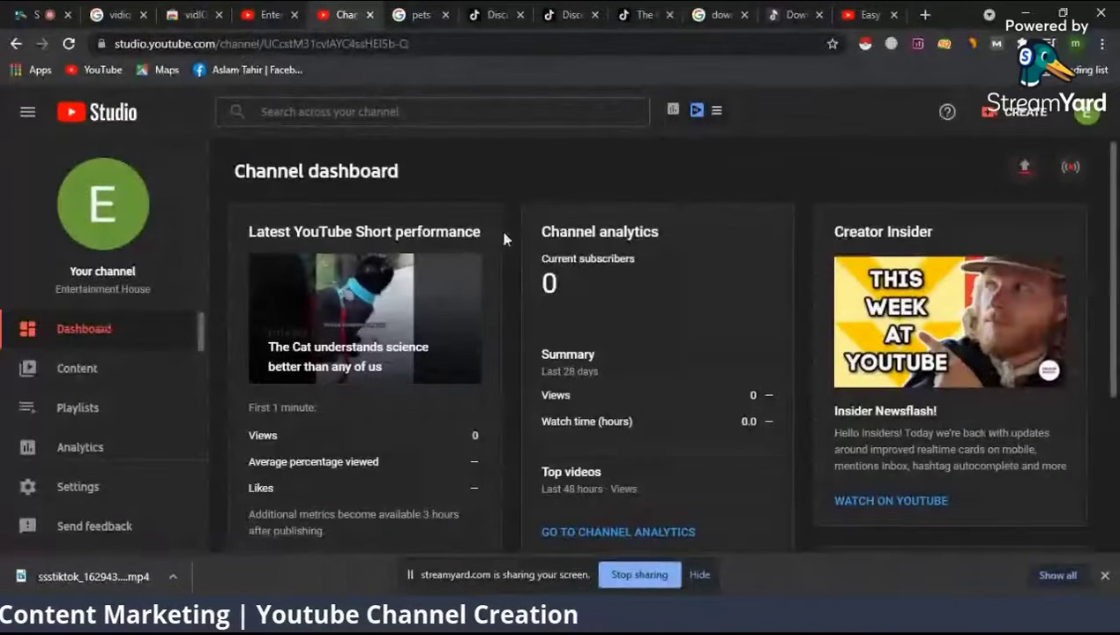
# - Review the dashboard's subscriber count, 28-day views and watch time, and the latest Short's performance
pyautogui.scroll(-3, 465, 382)
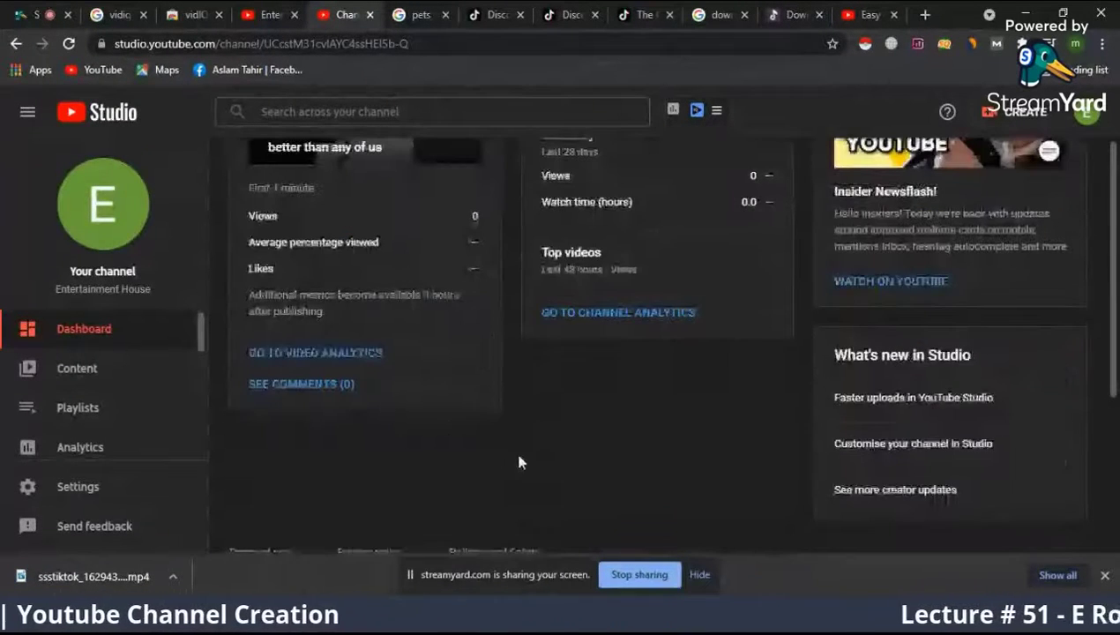
pyautogui.scroll(3, 536, 454)
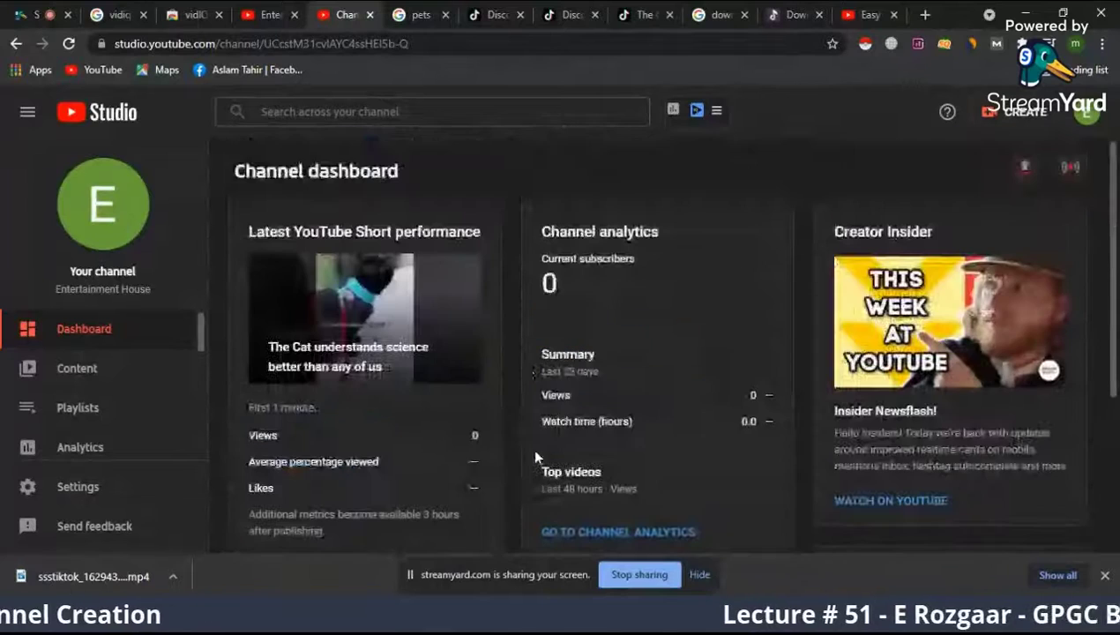
pyautogui.doubleClick(547, 283)
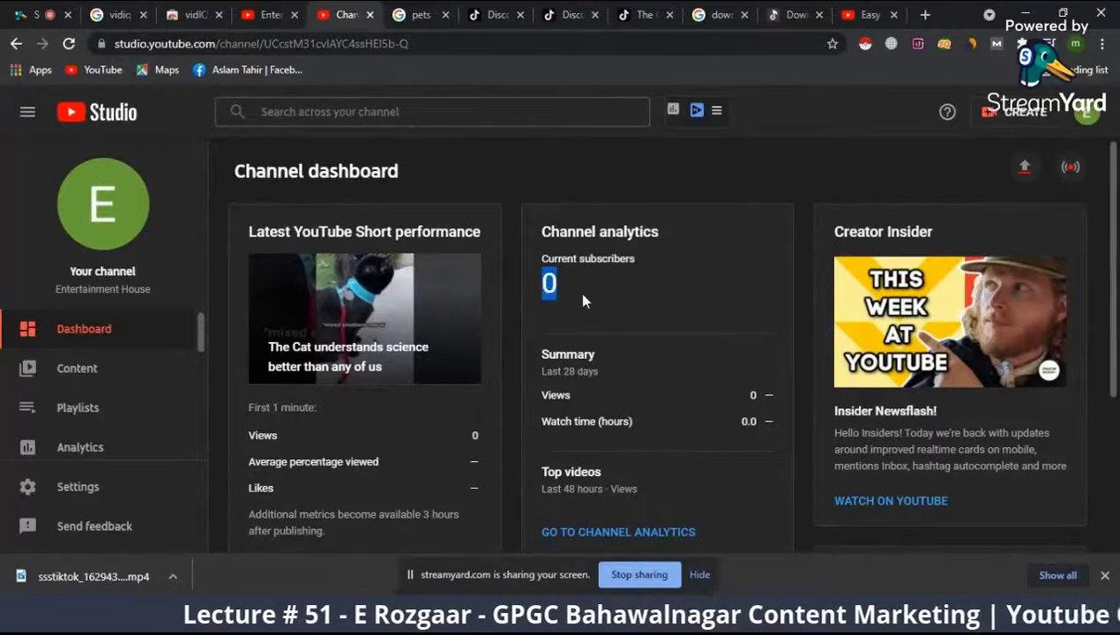
pyautogui.click(549, 282)
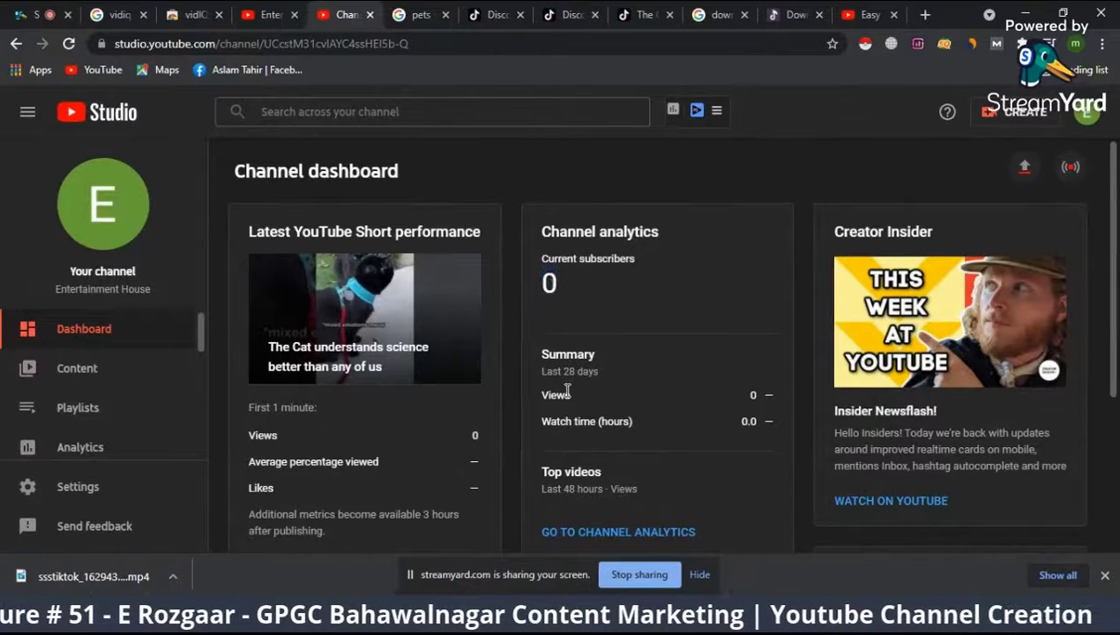
pyautogui.doubleClick(750, 423)
pyautogui.scroll(-1, 750, 424)
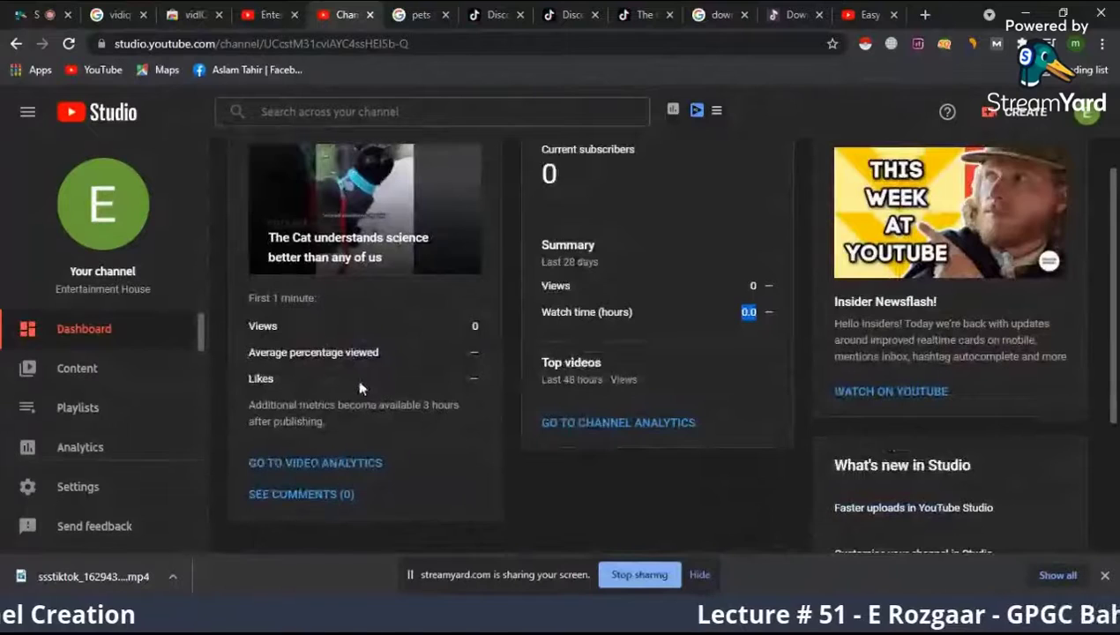
pyautogui.scroll(1, 362, 388)
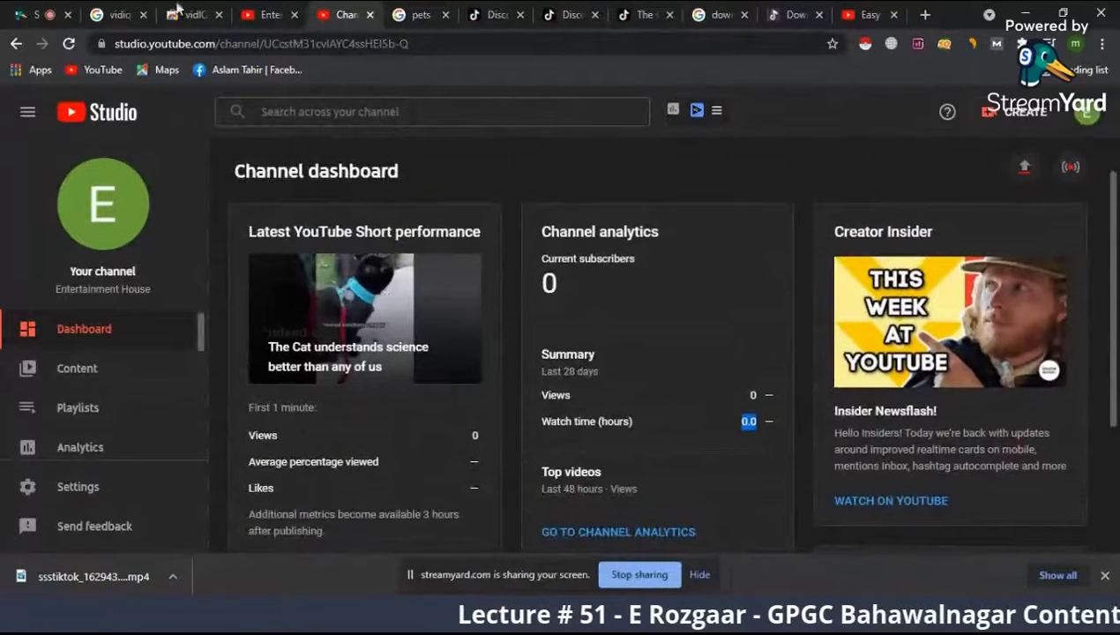
# - Check the StreamYard live-stream comments again, then return to YouTube Studio and look over the channel dashboard
pyautogui.click(37, 11)
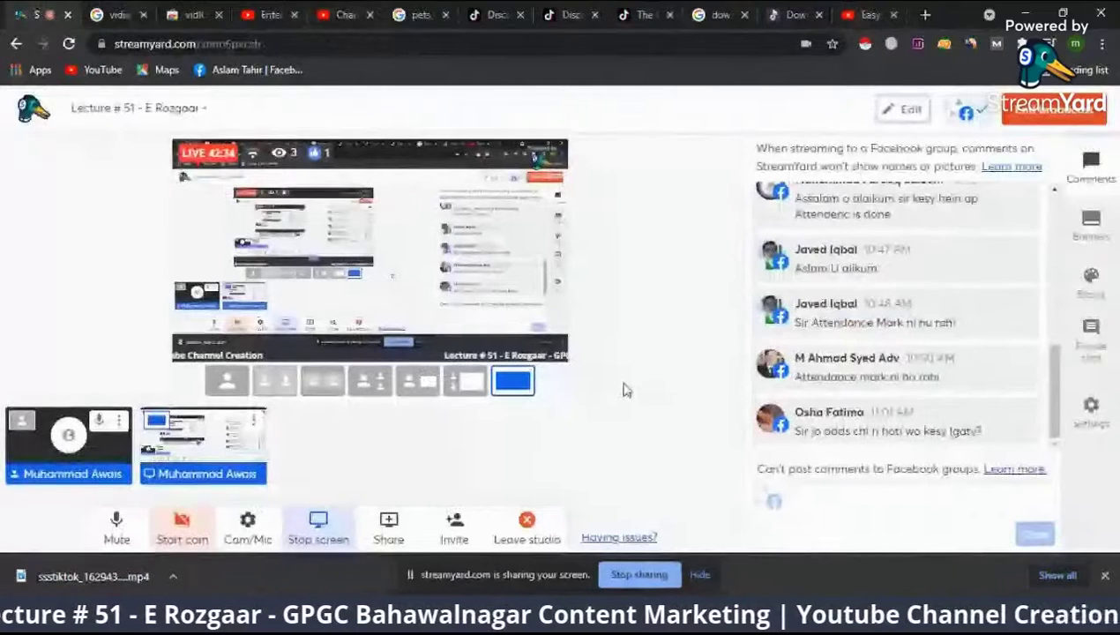
pyautogui.click(344, 15)
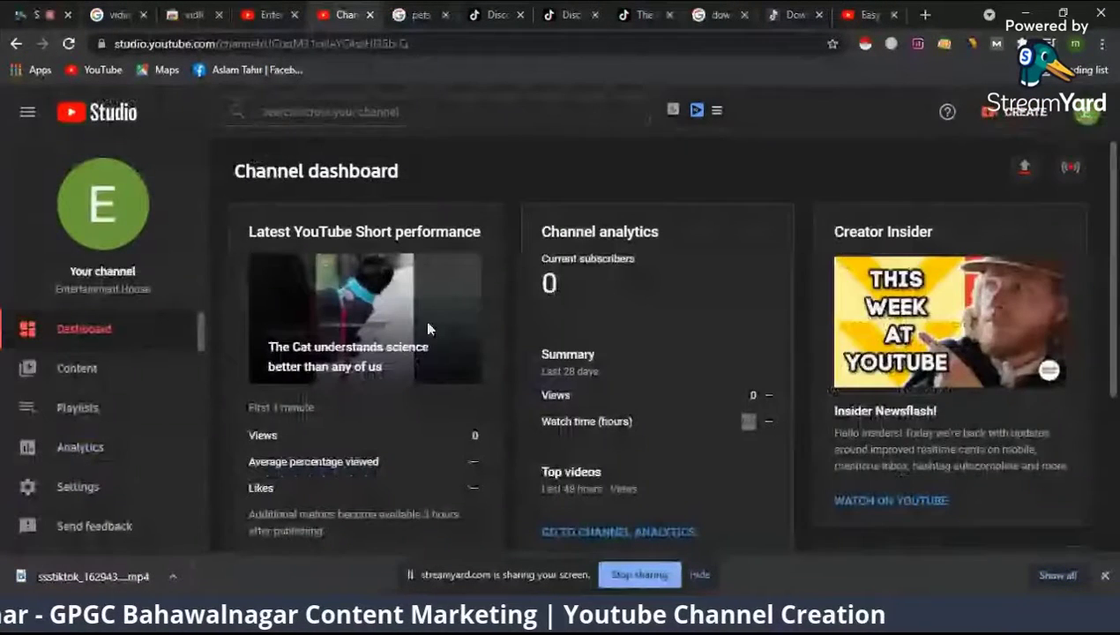
pyautogui.scroll(-3, 428, 329)
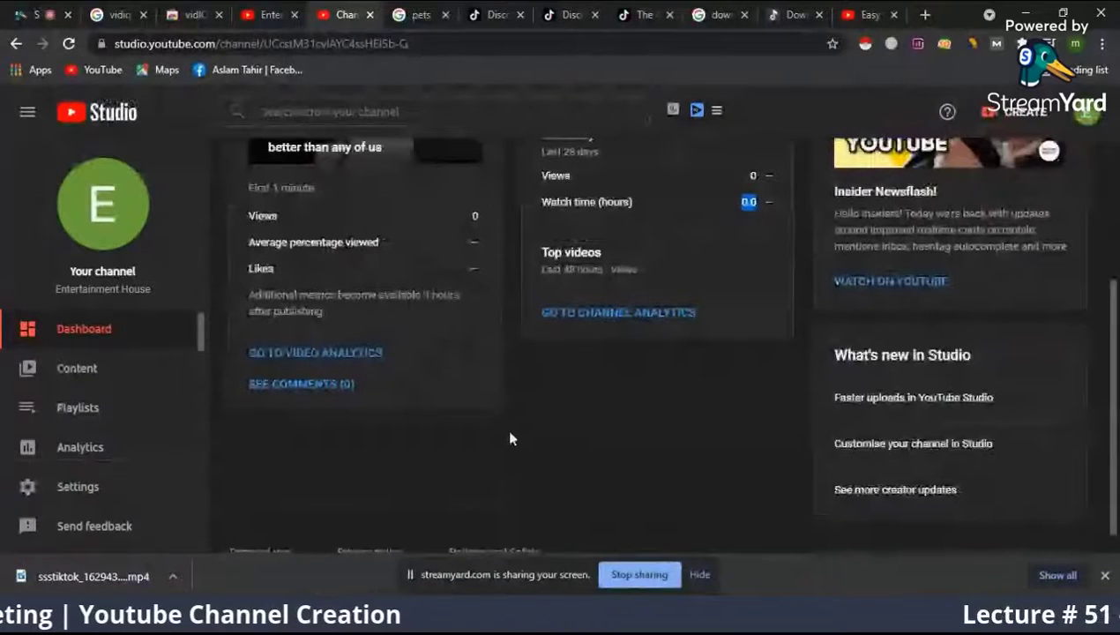
pyautogui.scroll(3, 510, 438)
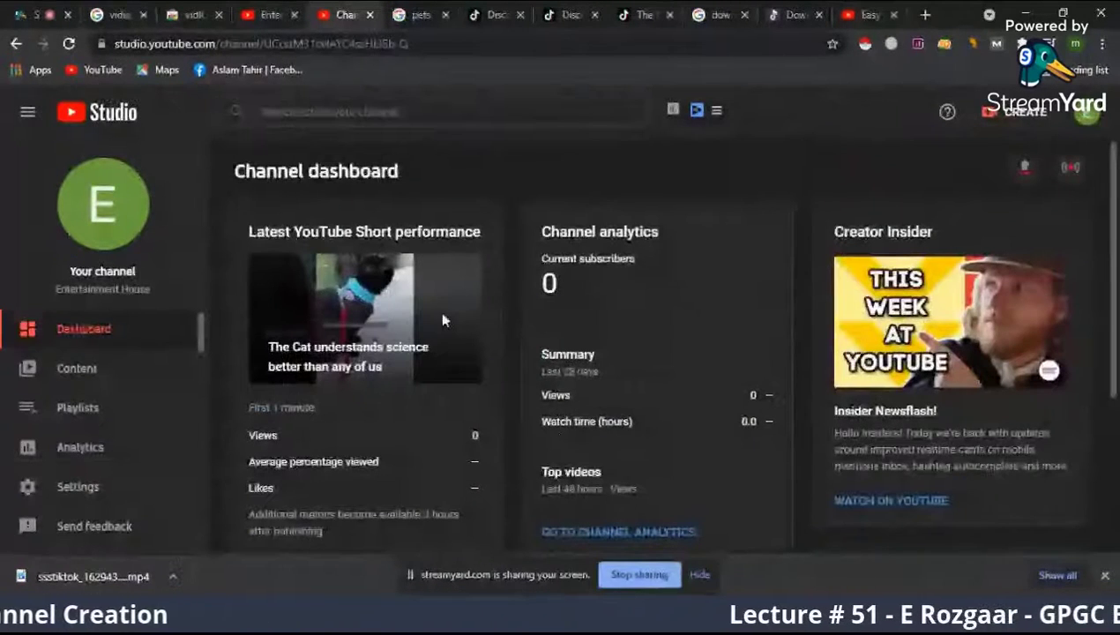
pyautogui.scroll(-3, 443, 320)
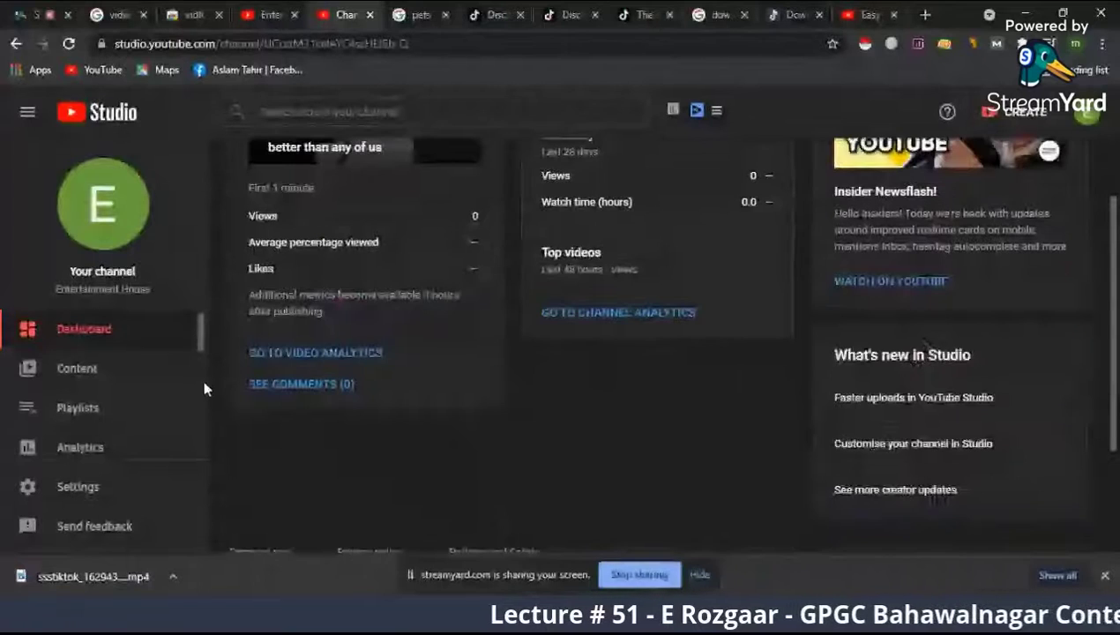
# - Look through the Studio navigation entries, including Playlists, Analytics, Customisation, Audio library and the vidIQ tools and preferences
pyautogui.scroll(-3, 159, 407)
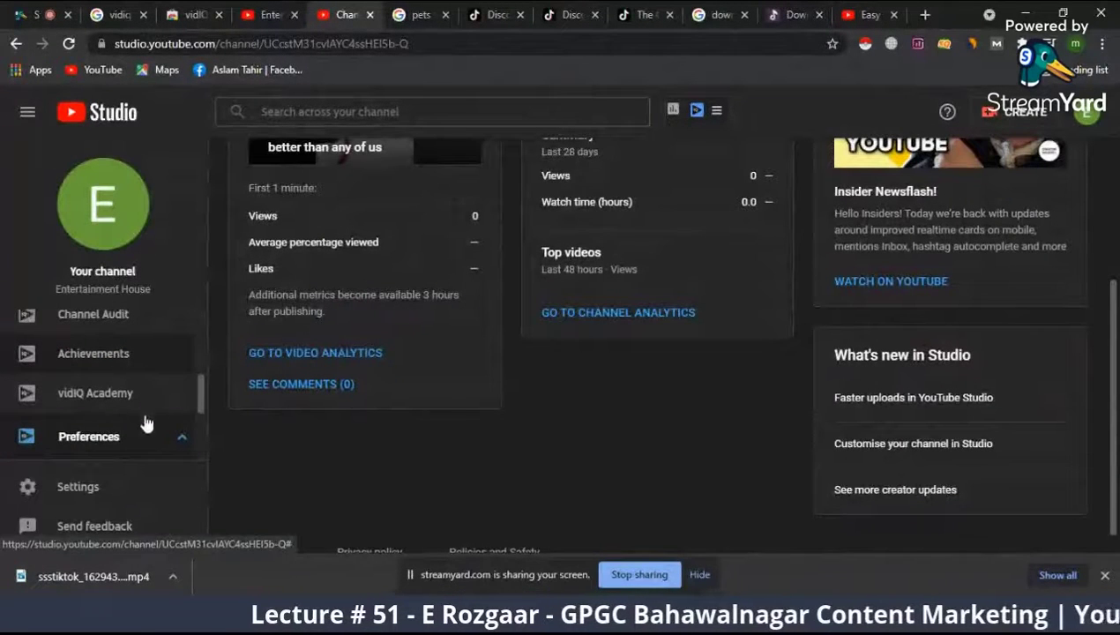
pyautogui.scroll(-2, 121, 491)
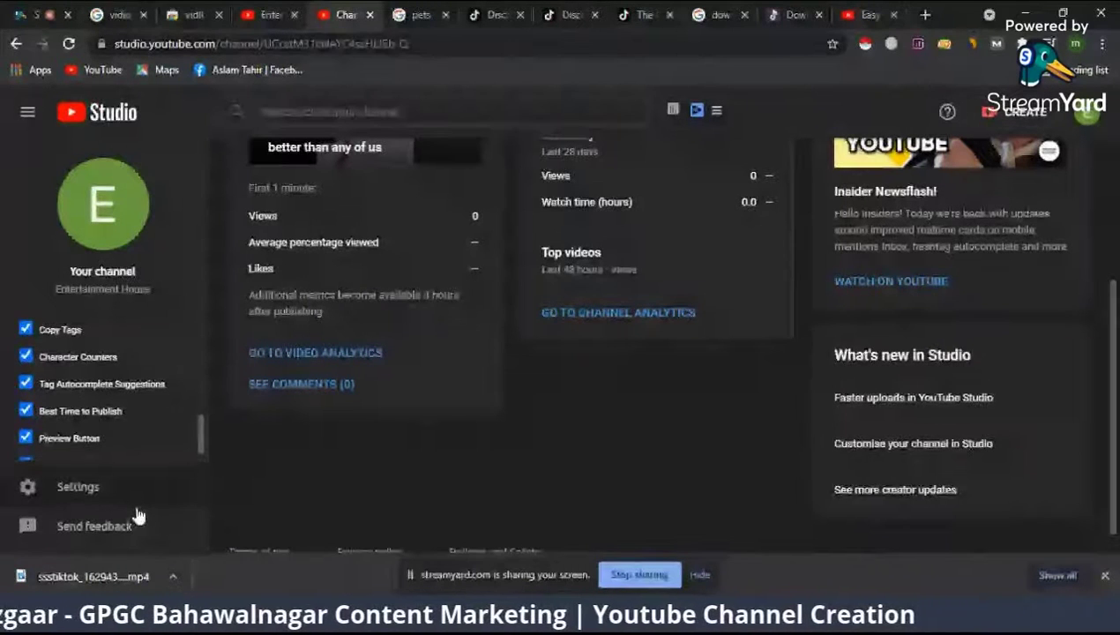
pyautogui.scroll(3, 150, 397)
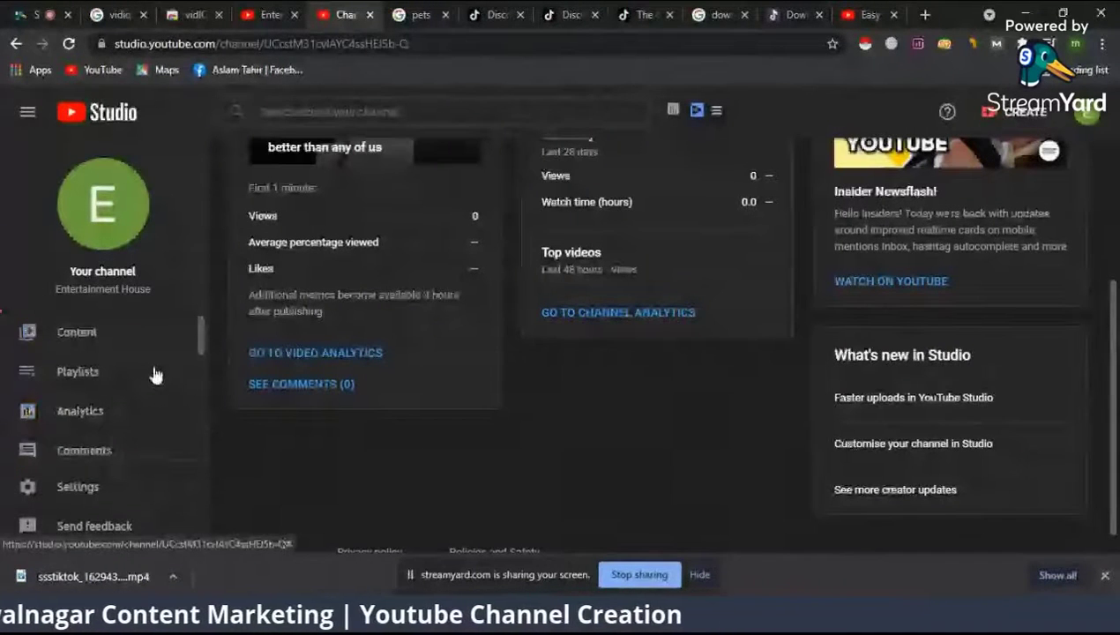
pyautogui.scroll(-1, 155, 375)
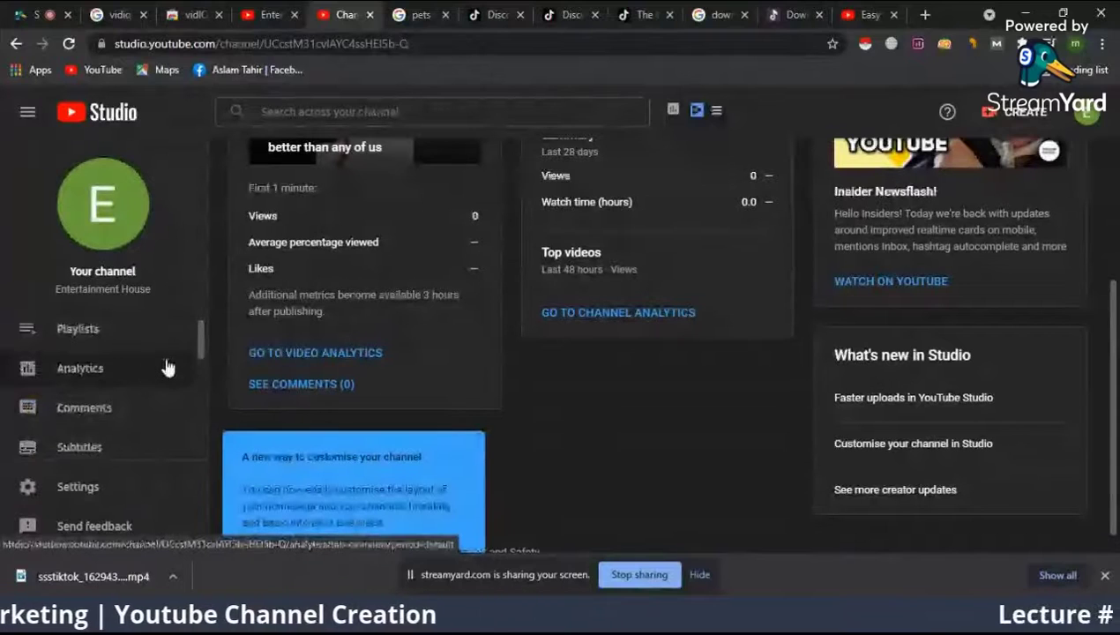
pyautogui.scroll(-3, 168, 368)
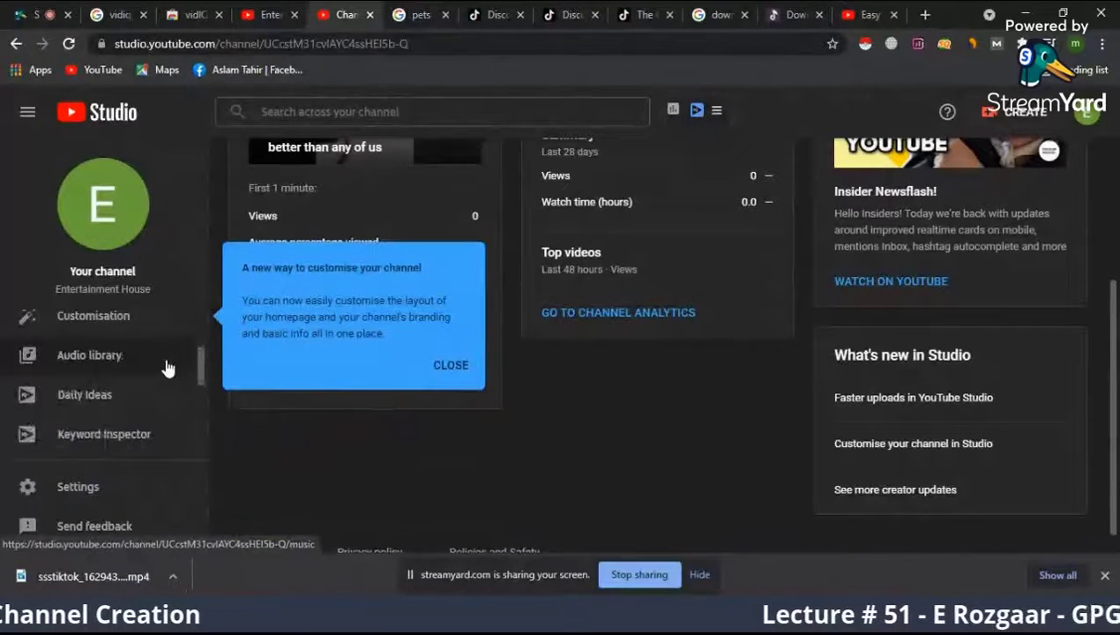
pyautogui.scroll(-1, 167, 368)
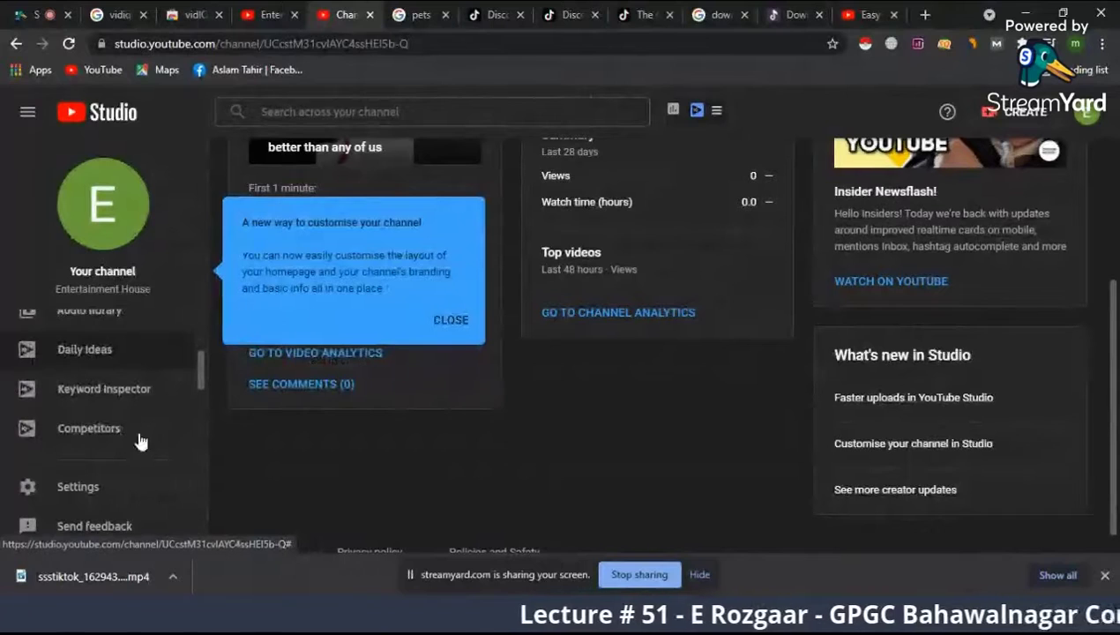